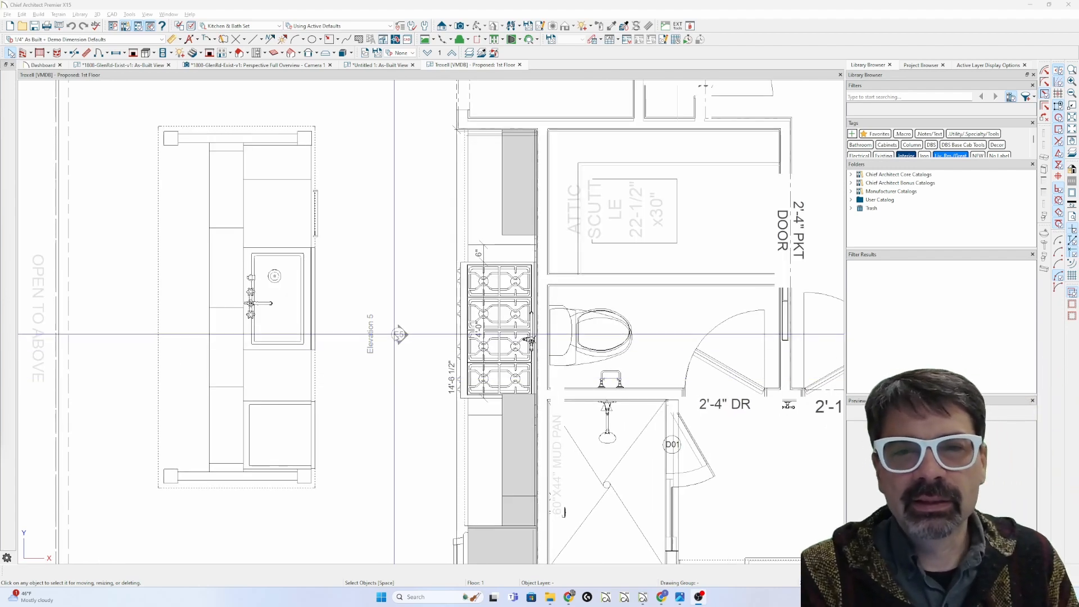
Step: Select the Elevation 5 camera marker on the 1st Floor plan
left_click(397, 334)
Step: Open the Elevation 5 view and zoom in on the 6" filler left of the range
double_click(395, 337)
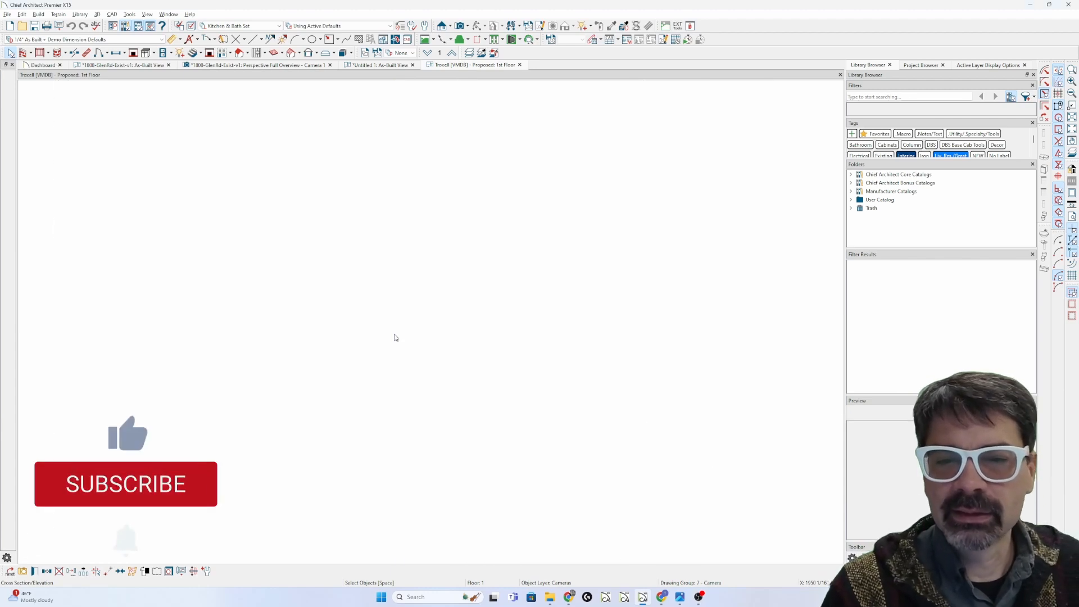
scroll(147, 163, "up", 5)
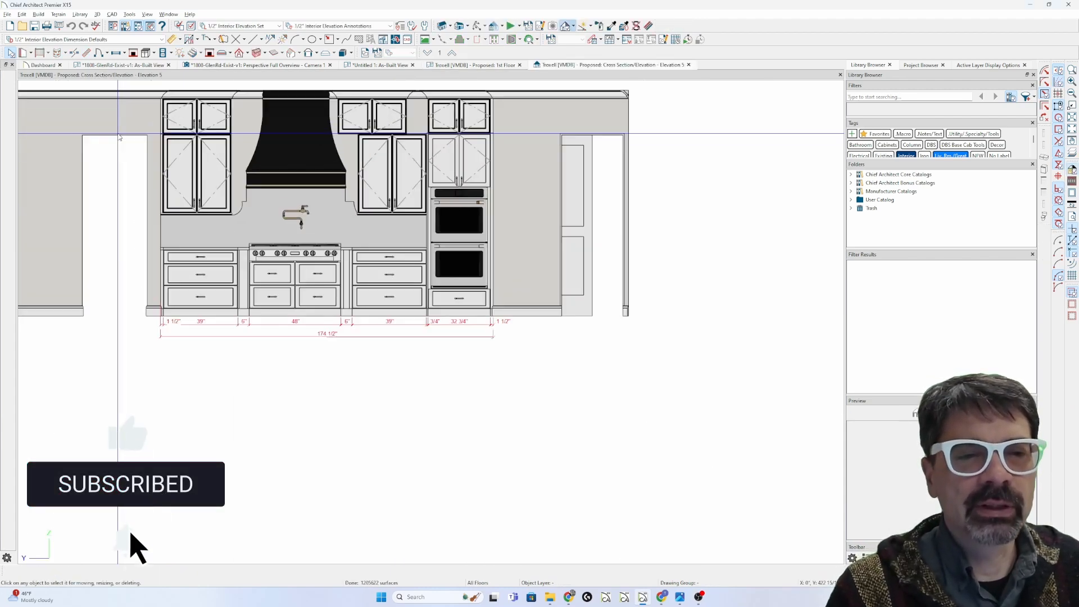
scroll(285, 307, "up", 2)
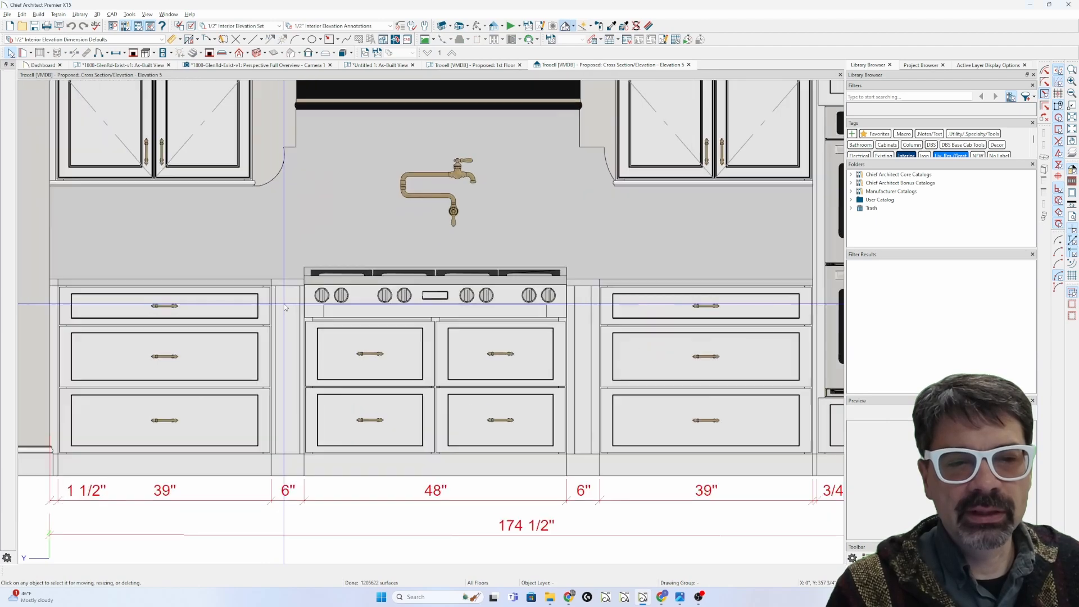
left_click(285, 308)
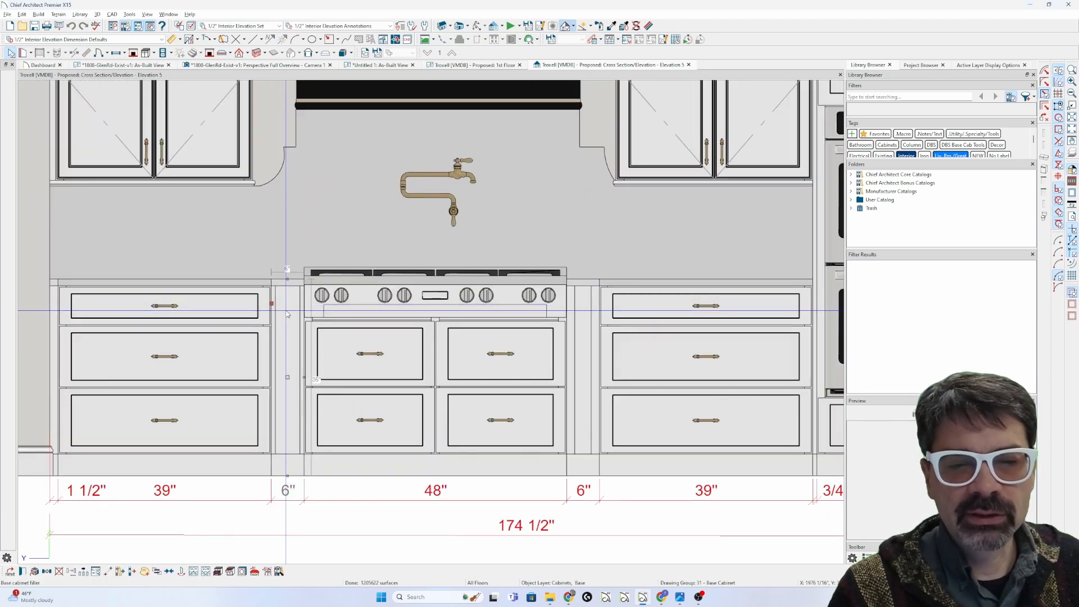
Step: Review the 6" filler's General and Box Construction specifications, then return to the 1st Floor plan
double_click(287, 313)
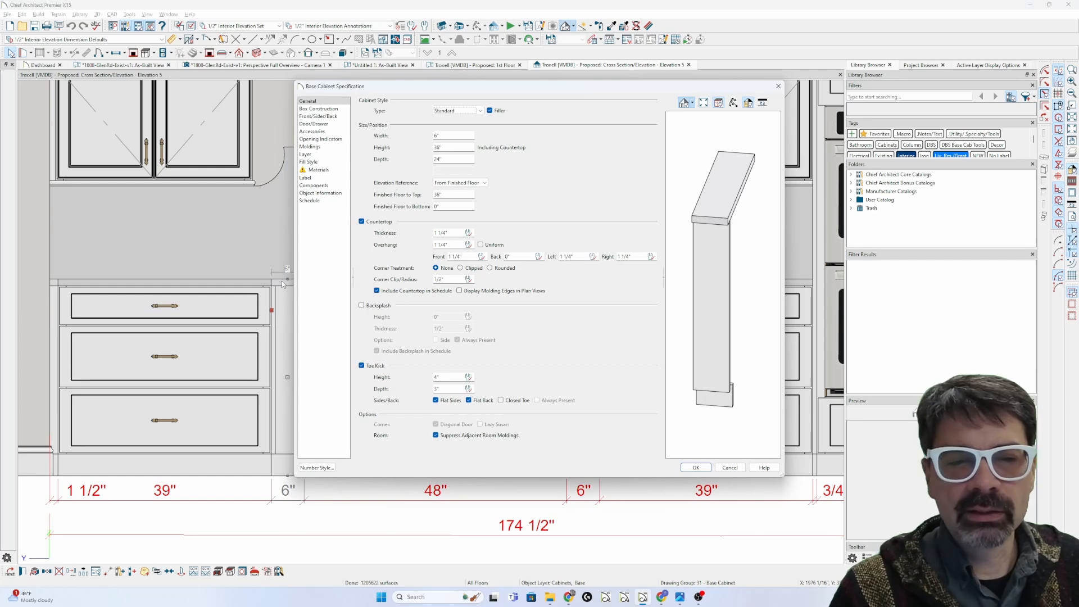
key("Escape")
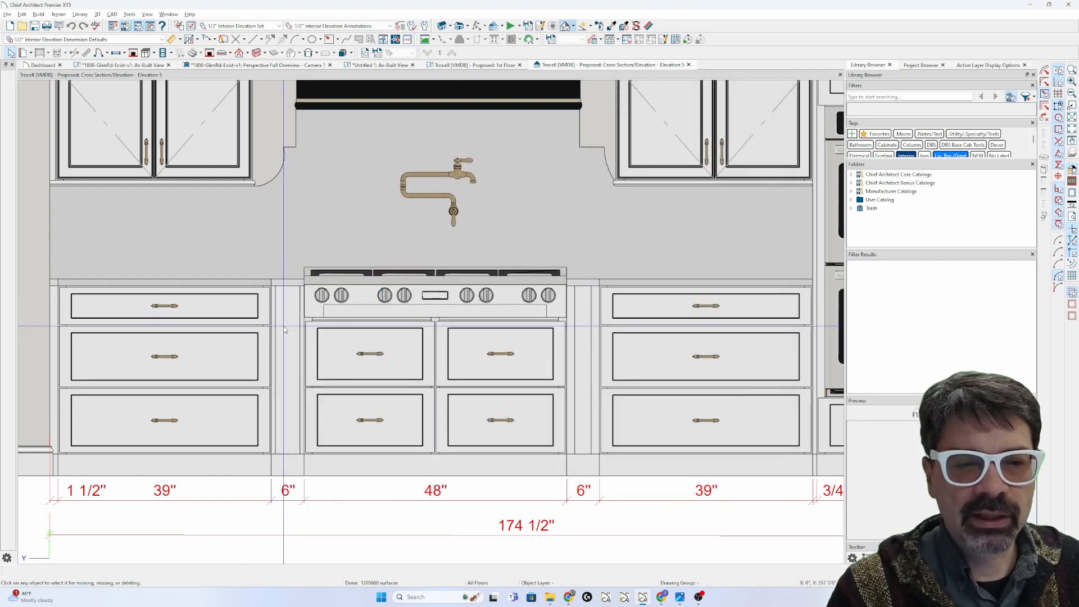
double_click(285, 330)
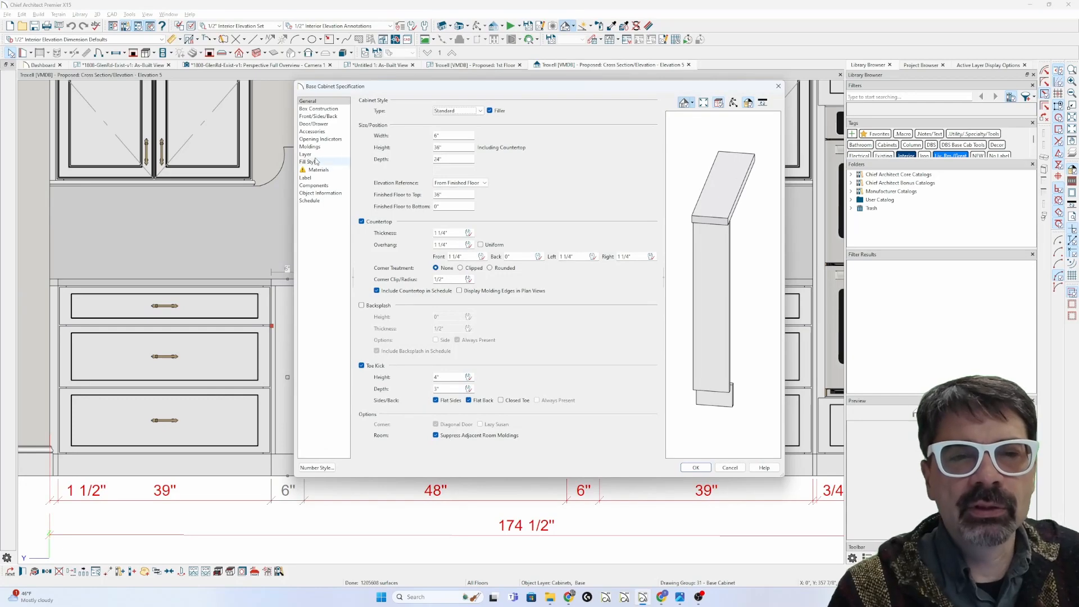
left_click(327, 109)
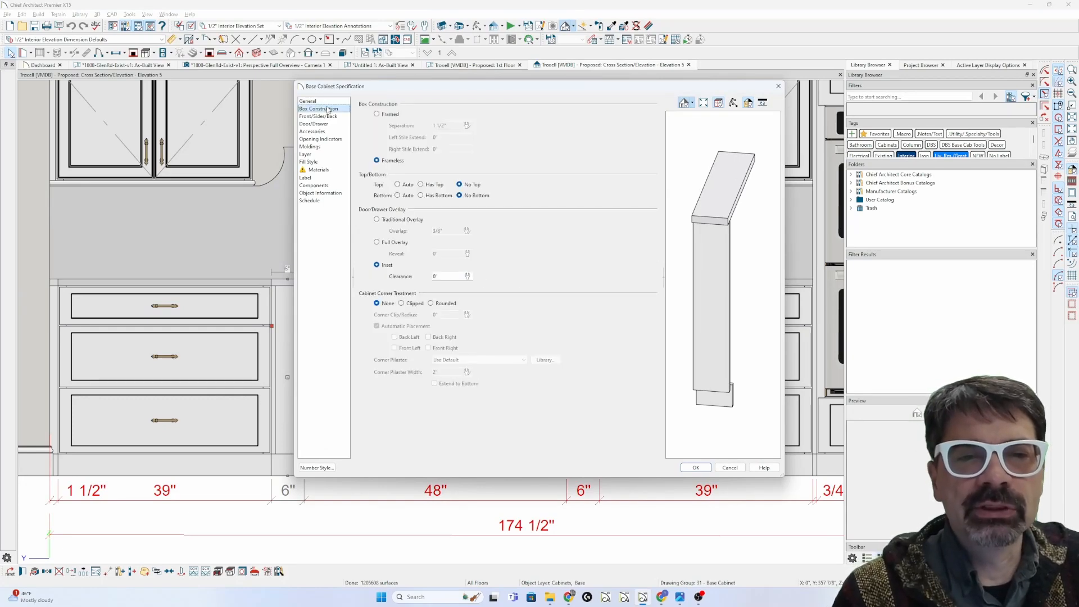
left_click(376, 114)
key("Return")
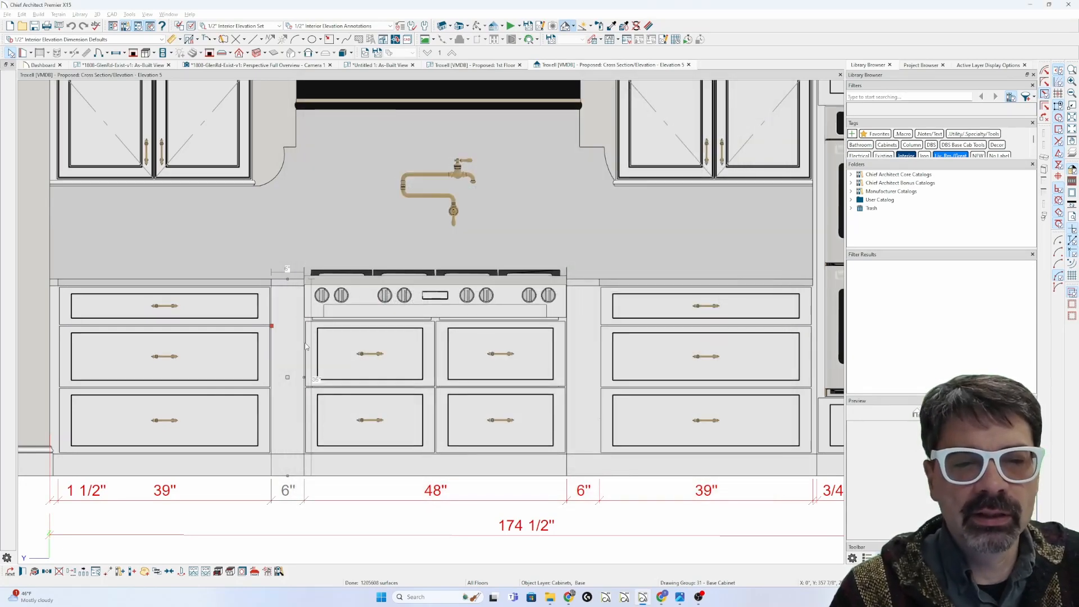
key("Escape")
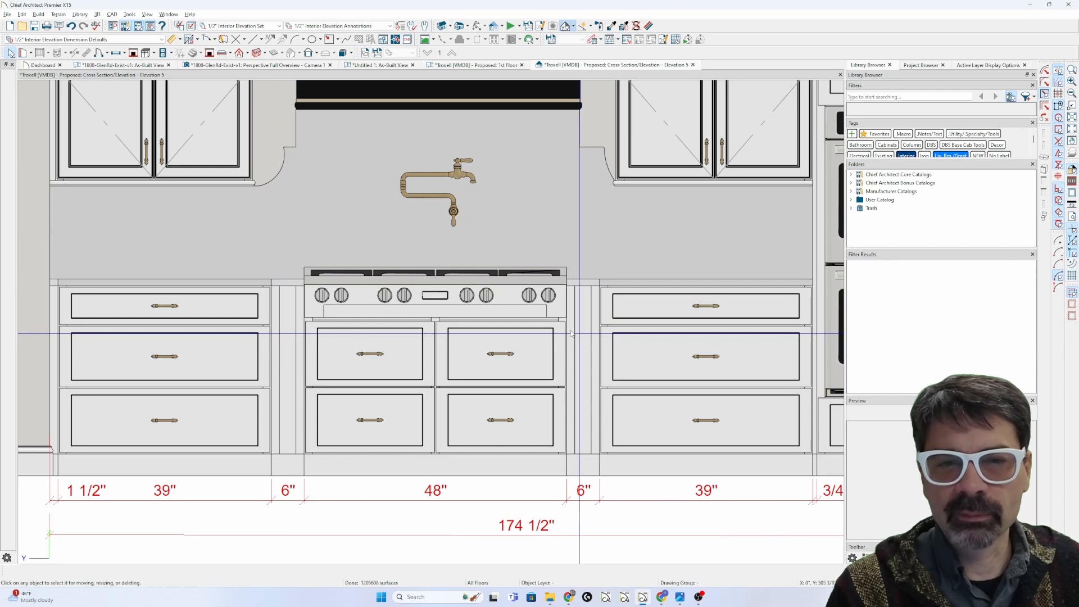
left_click(467, 64)
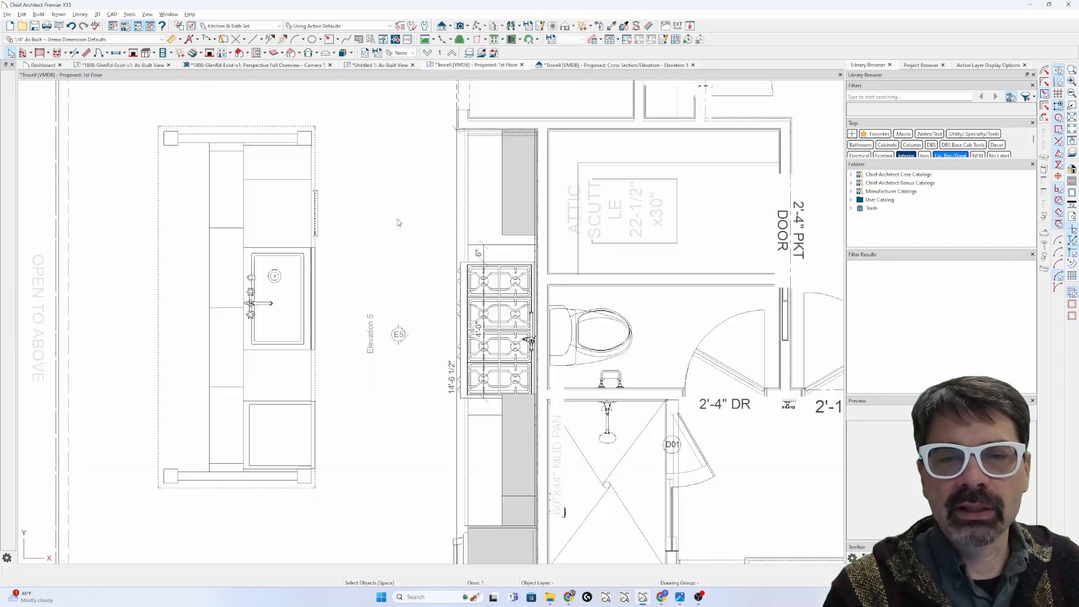
Step: Place full Camera 1 from the island aimed at the range and orbit around it
key("c")
left_click_drag(357, 493, 479, 360)
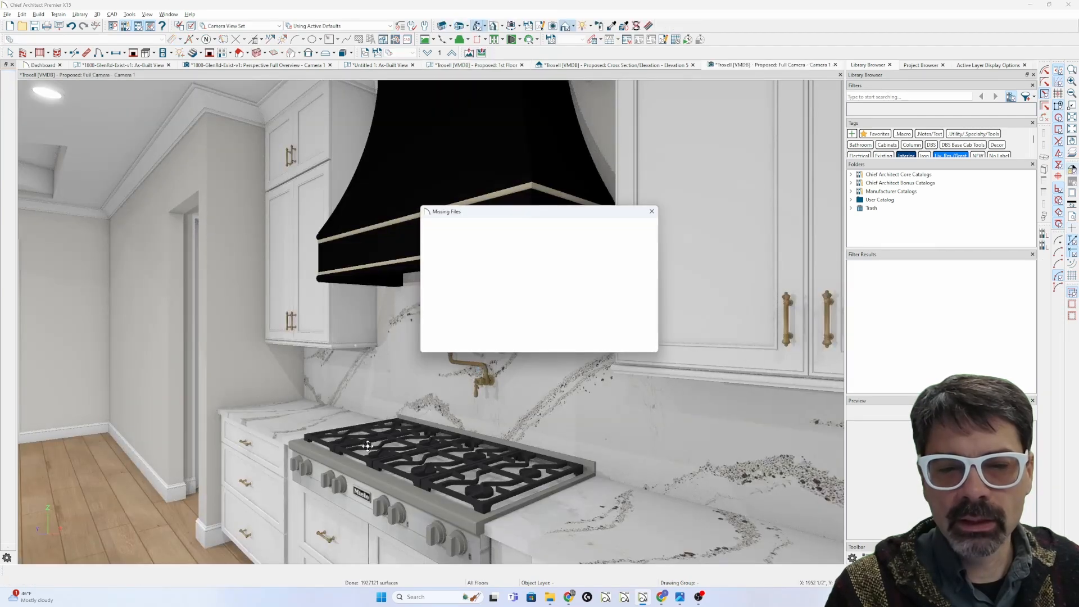
left_click(604, 342)
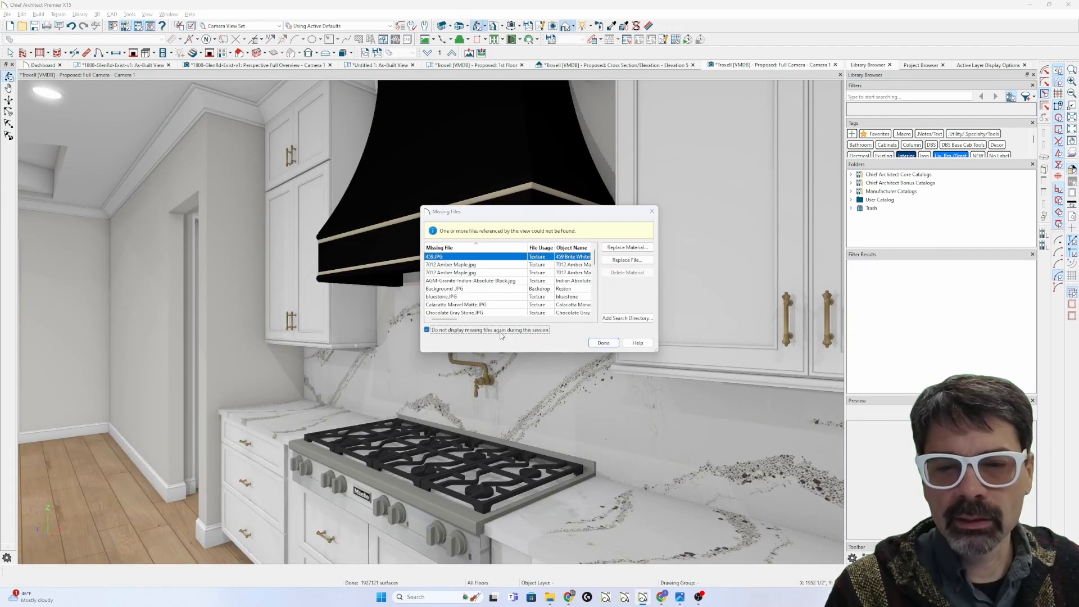
left_click_drag(454, 453, 567, 464)
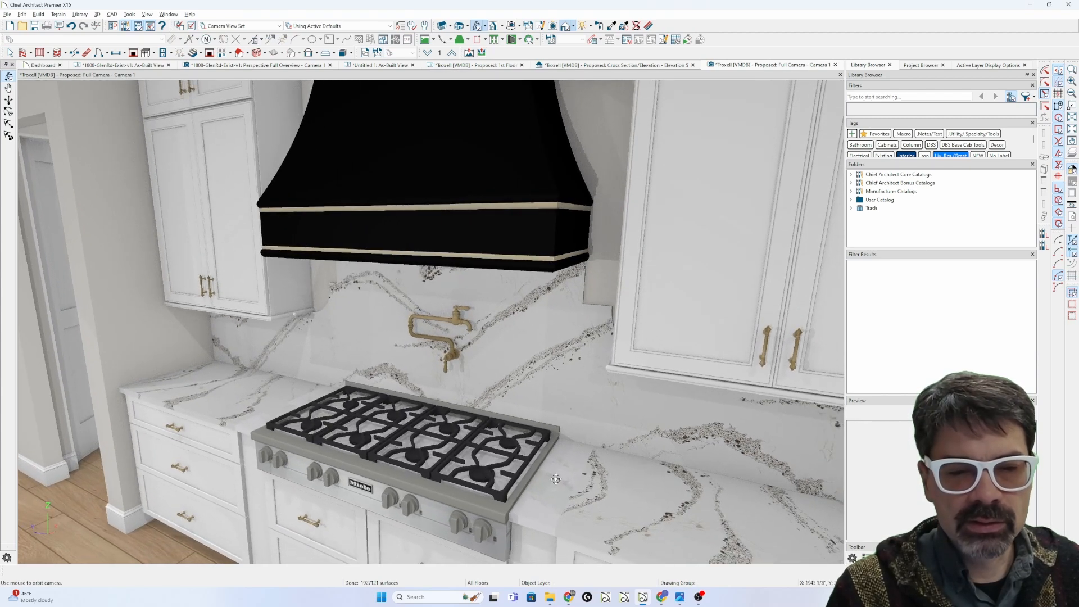
Step: Paint the base cabinet fronts beside the range with a new material, then return to plan
left_click(612, 25)
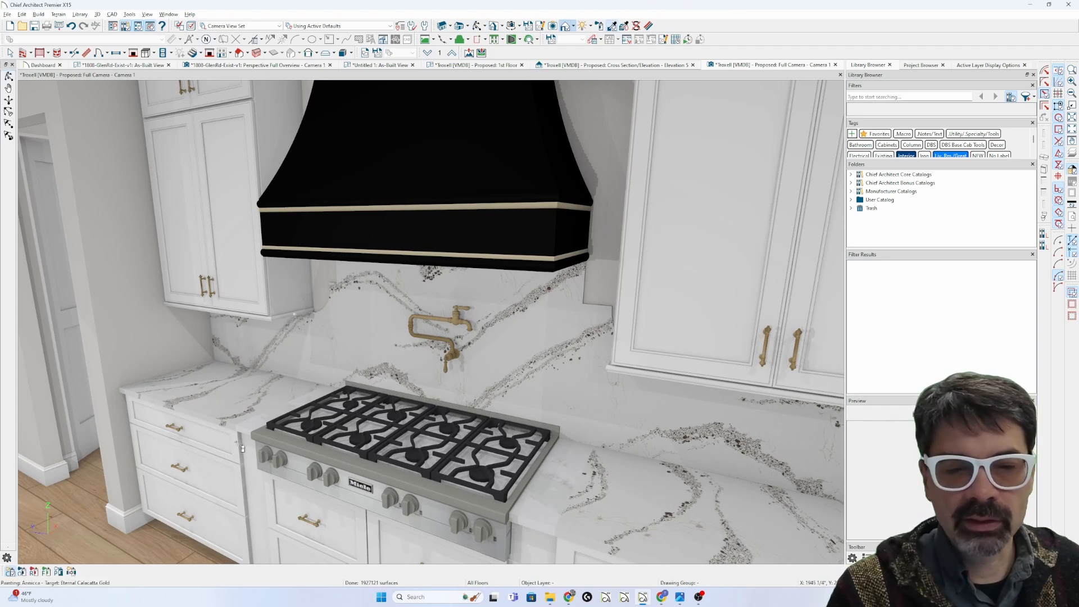
left_click(270, 420)
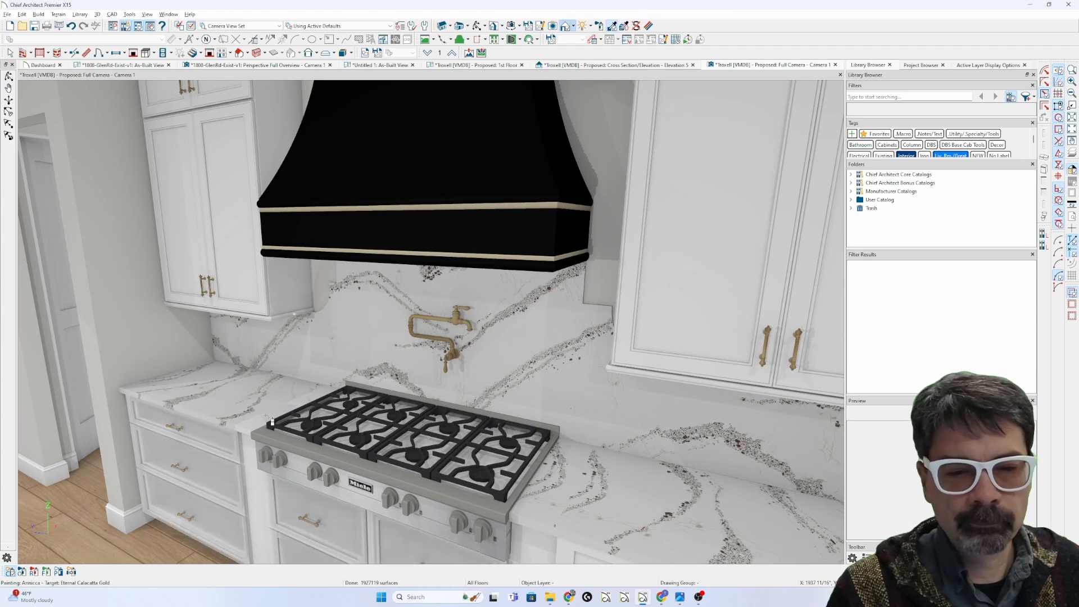
key("space")
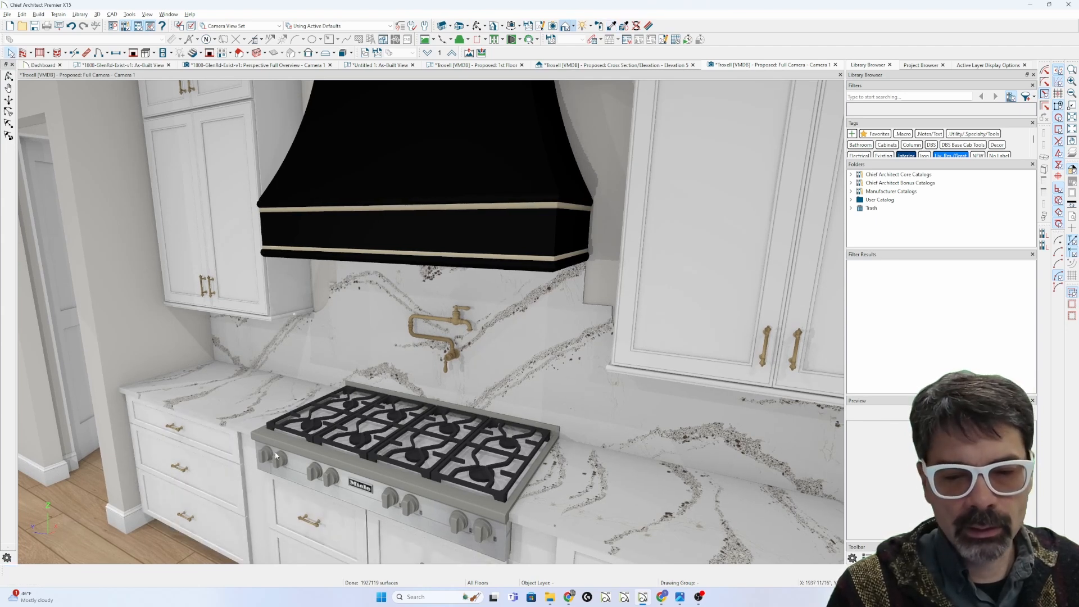
middle_click_drag(359, 410, 387, 401)
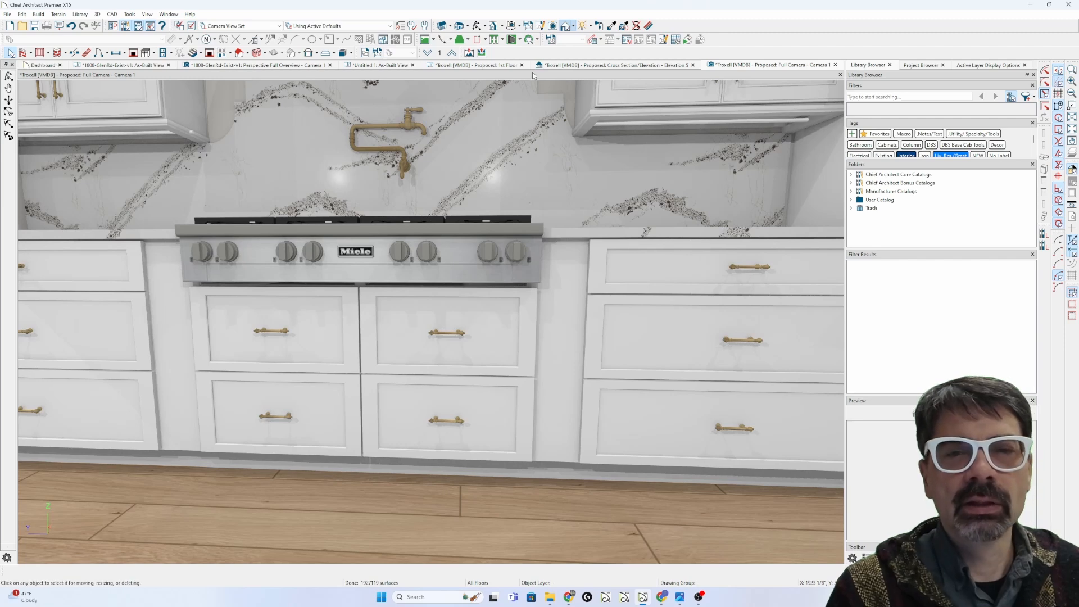
left_click(502, 66)
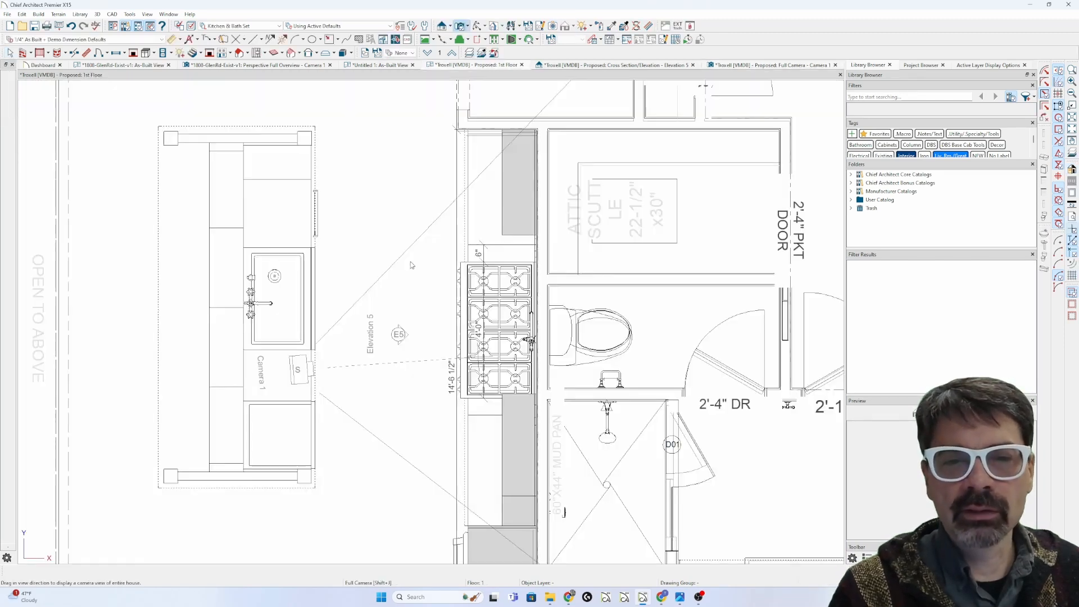
Step: Zoom in on the base filler next to the range and check the layer display options
scroll(504, 283, "up", 5)
left_click(507, 245)
scroll(508, 245, "down", 1)
key("Escape")
scroll(494, 230, "down", 4)
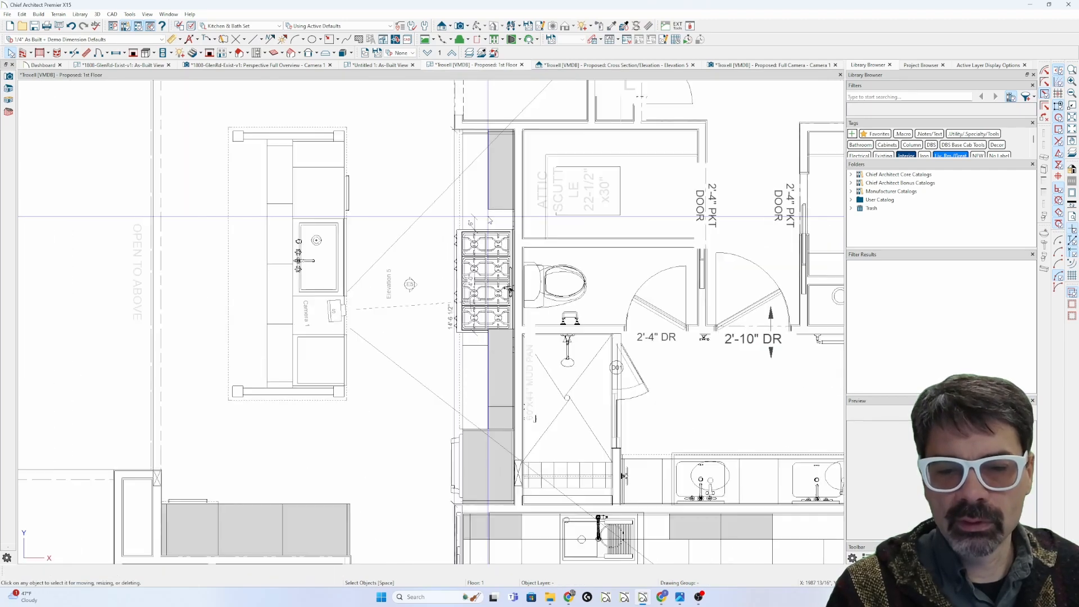
scroll(489, 220, "up", 3)
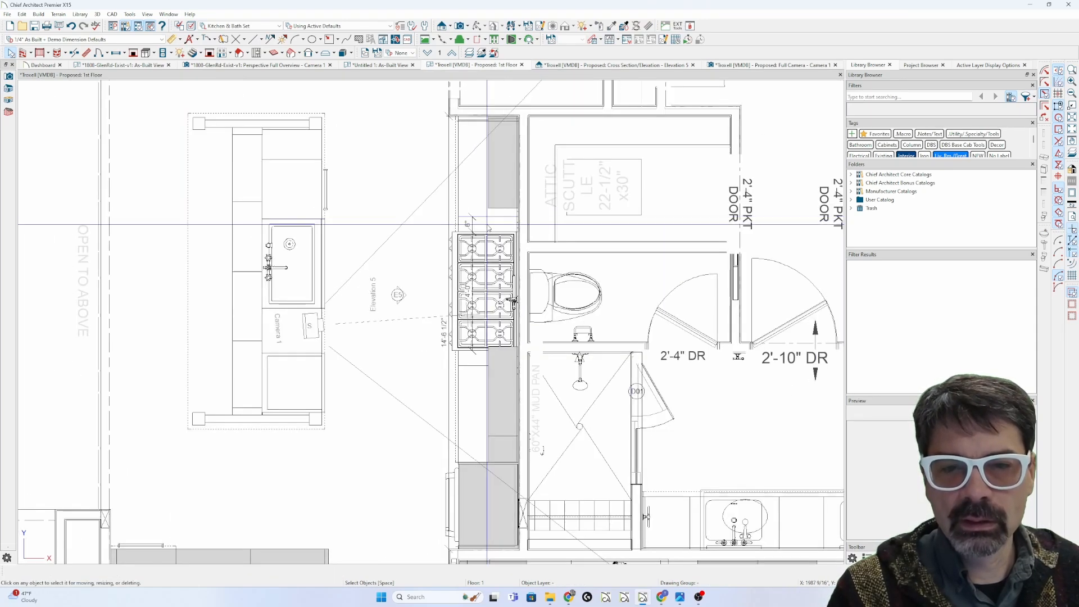
key("l")
key("Escape")
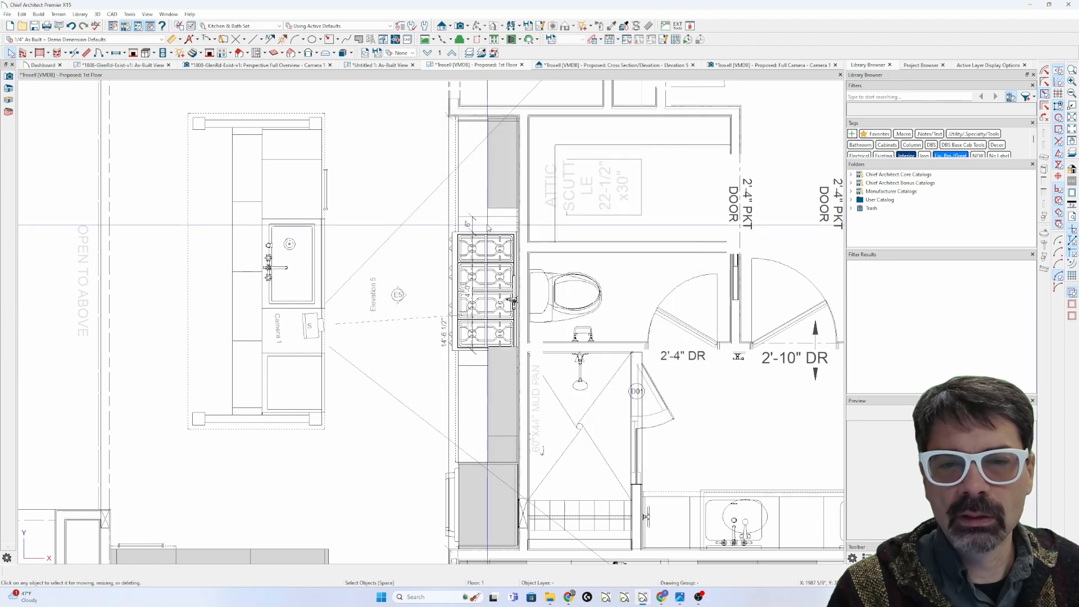
Step: Inspect the filler's and room's layers in the project tree's active layer display panel
left_click(487, 225)
left_click(930, 64)
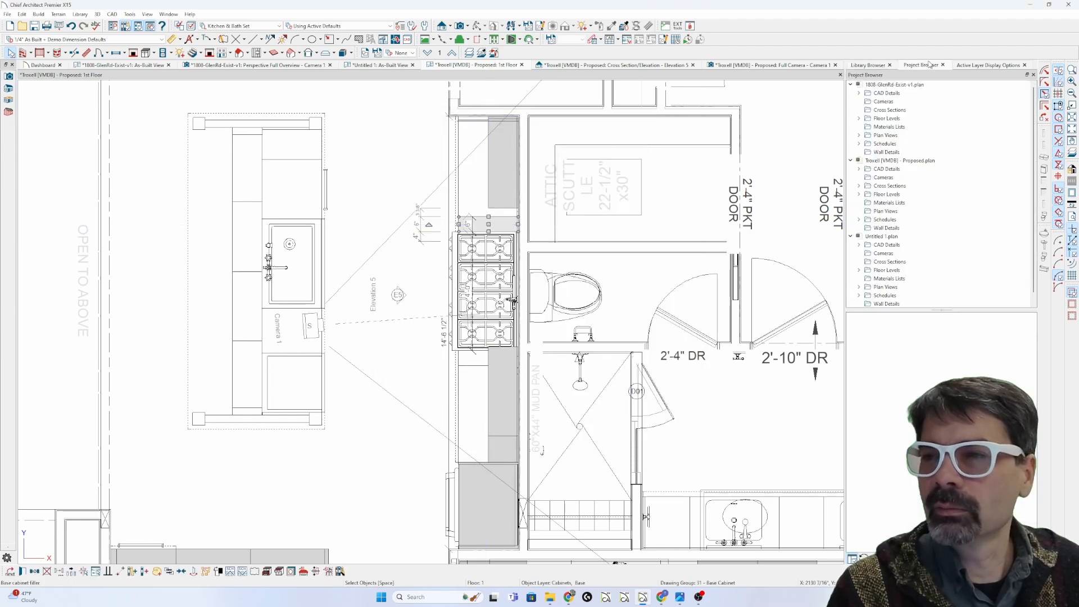
left_click(981, 64)
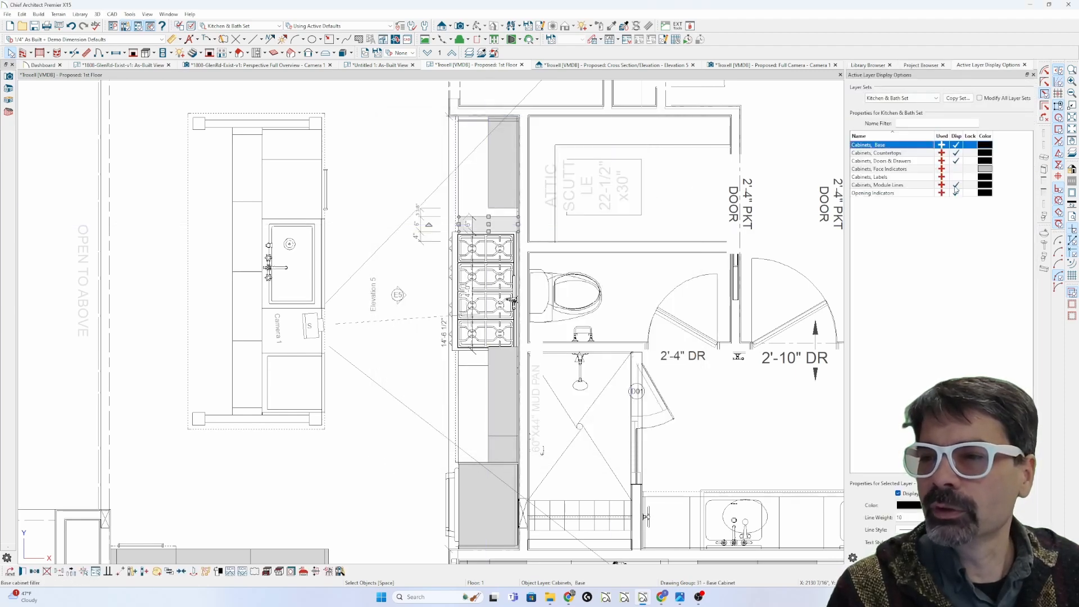
left_click(954, 189)
left_click(430, 280)
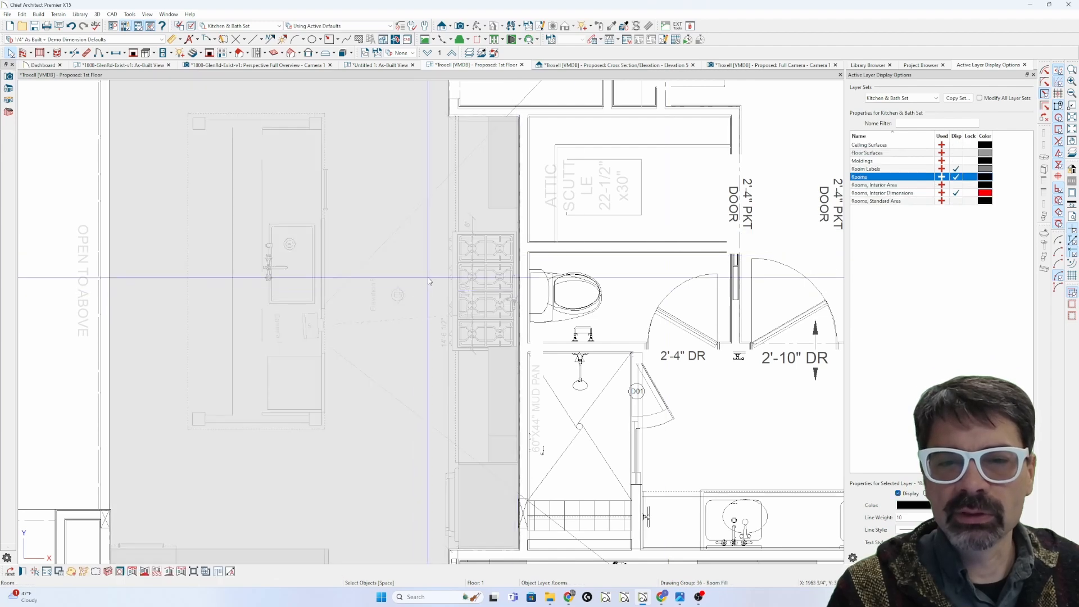
key("Escape")
scroll(485, 224, "up", 3)
Step: Move the base filler off the wall and delete it
left_click(491, 230)
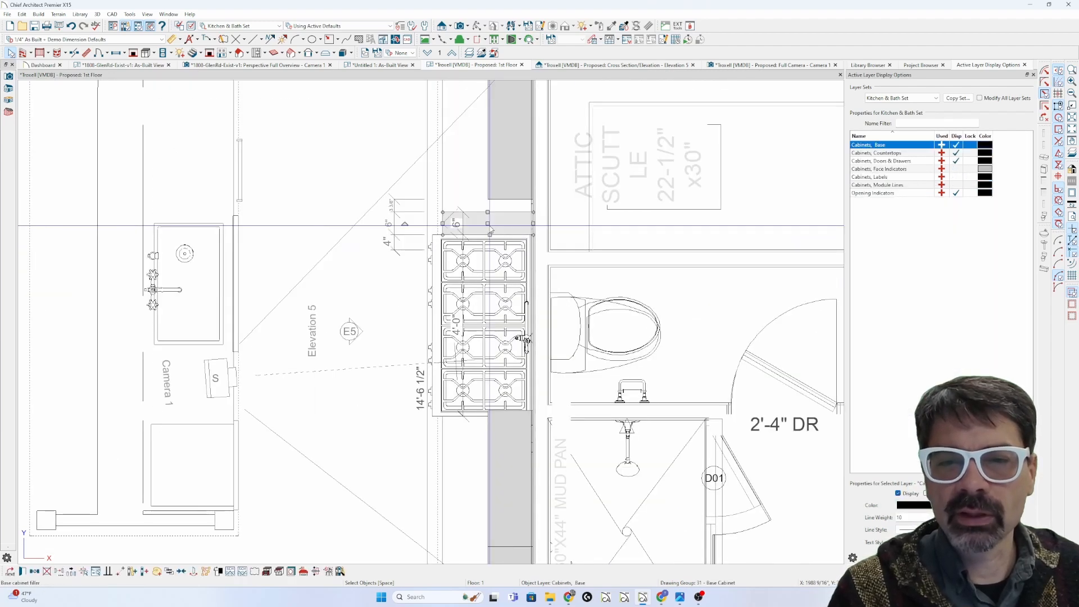
scroll(491, 230, "up", 4)
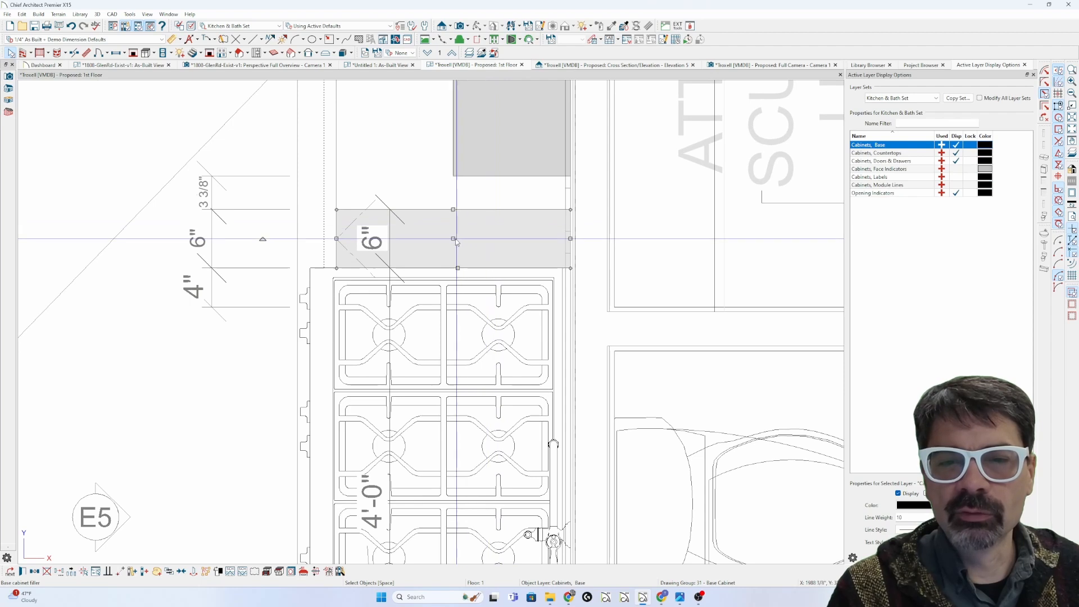
left_click_drag(458, 242, 489, 233)
key("Delete")
Step: Slide the neighbouring base cabinet 7 1/4" along the wall, undo it, and reselect the cabinet and filler
left_click(421, 130)
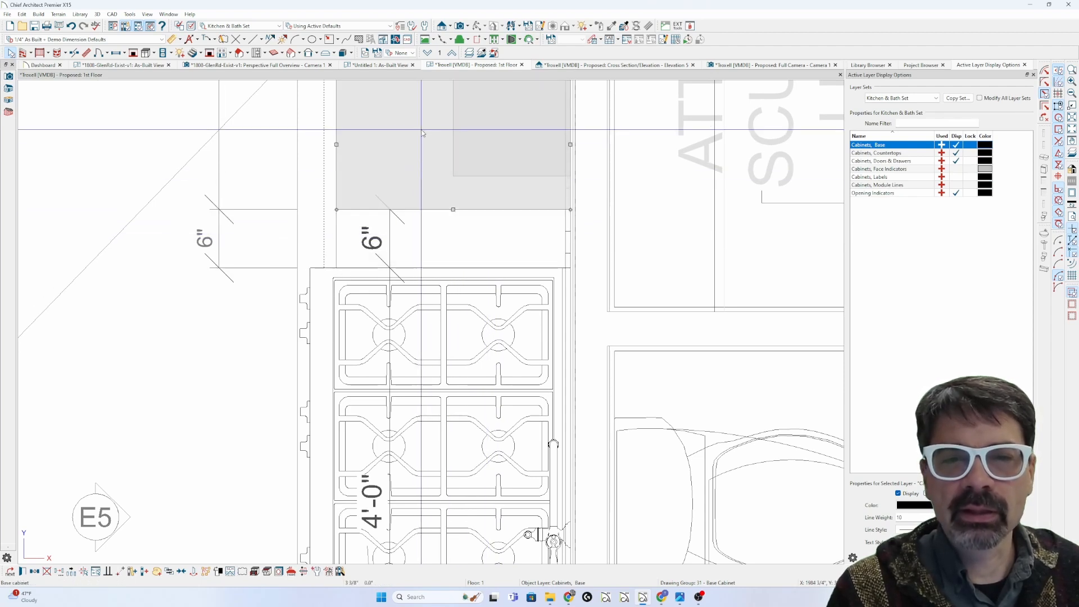
scroll(430, 225, "down", 3)
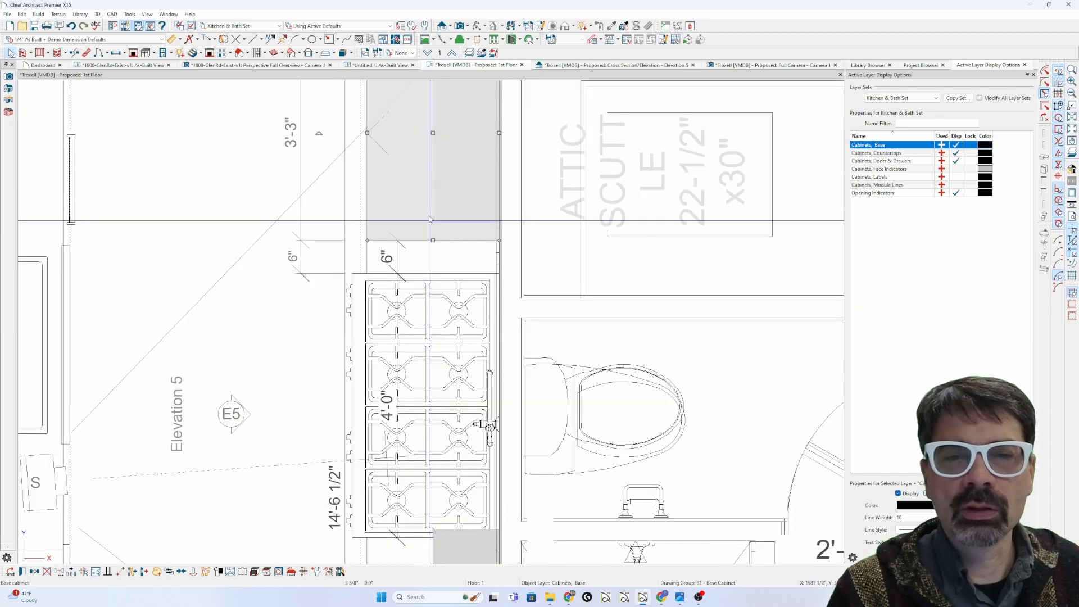
scroll(431, 225, "down", 2)
middle_click_drag(421, 166, 431, 241)
scroll(432, 241, "up", 1)
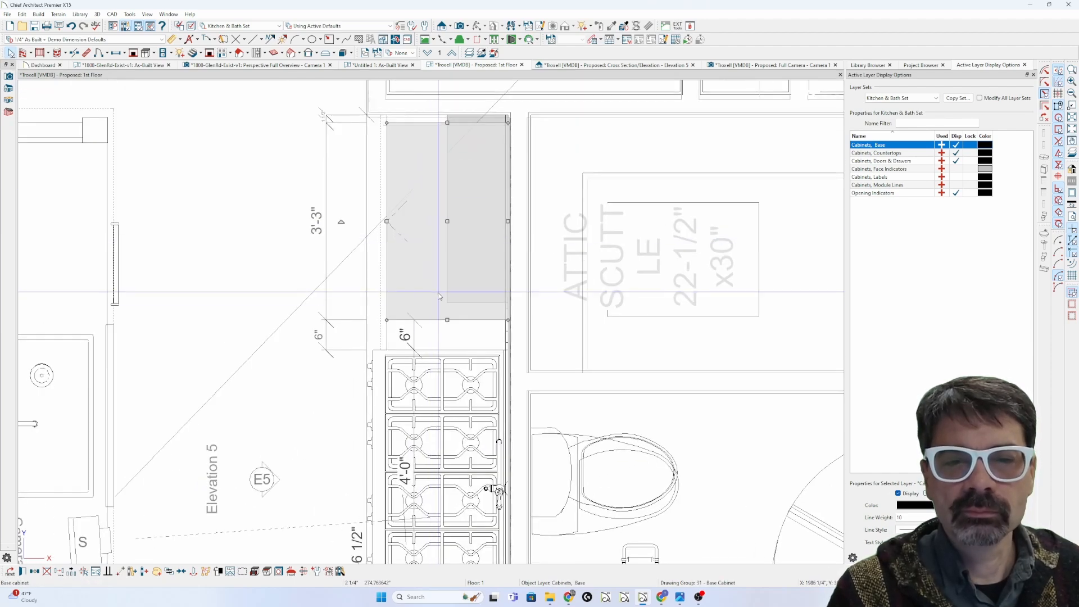
mouse_move(448, 221)
left_mouse_down()
mouse_move(447, 185)
mouse_move(448, 238)
left_mouse_up()
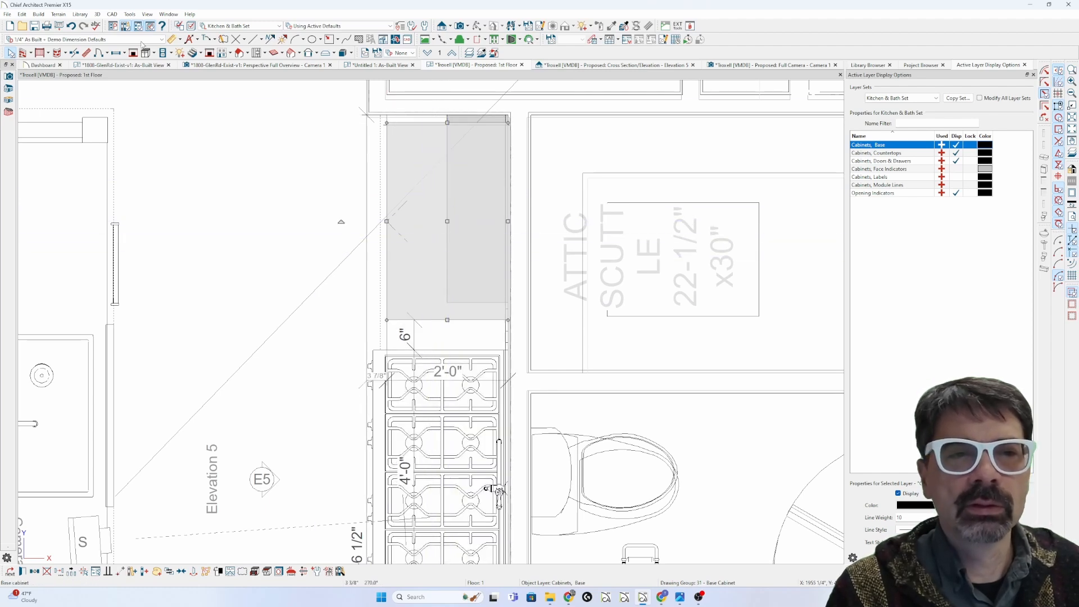
left_click(72, 27)
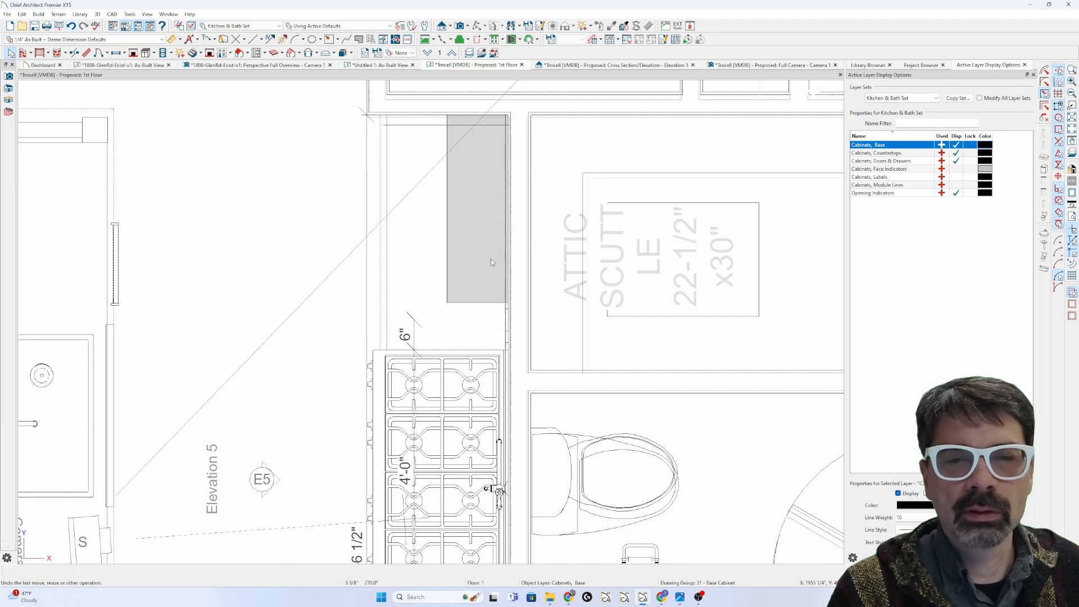
left_click(433, 261)
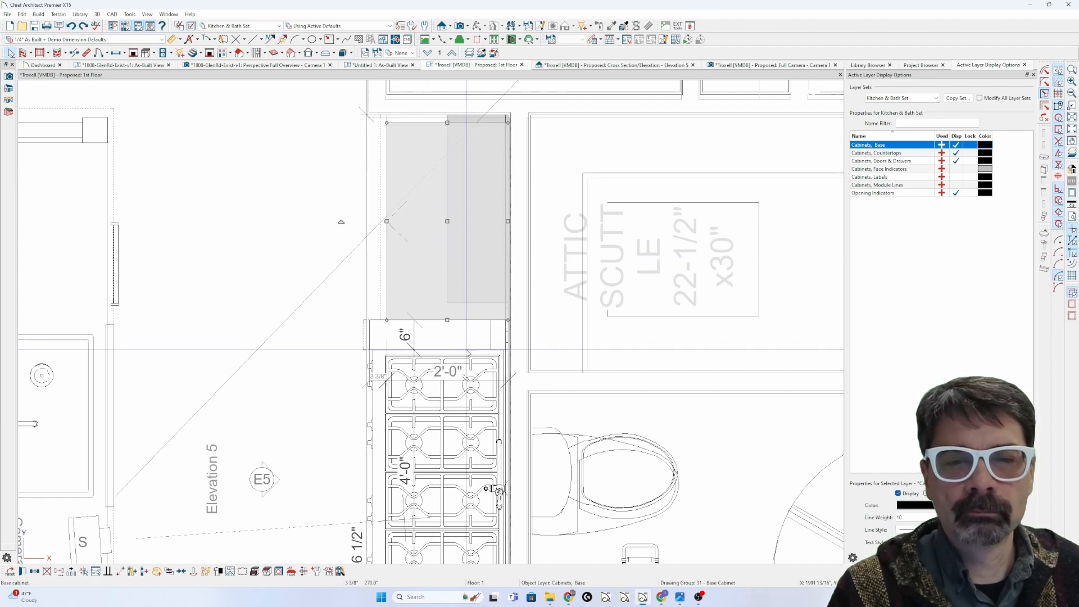
left_click(436, 343)
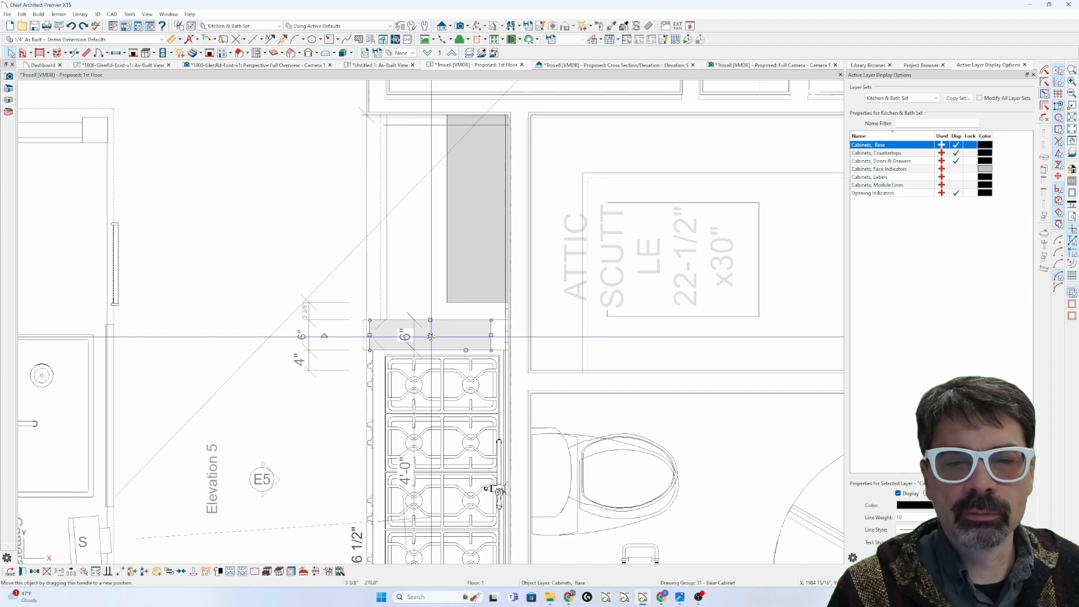
scroll(435, 342, "down", 3)
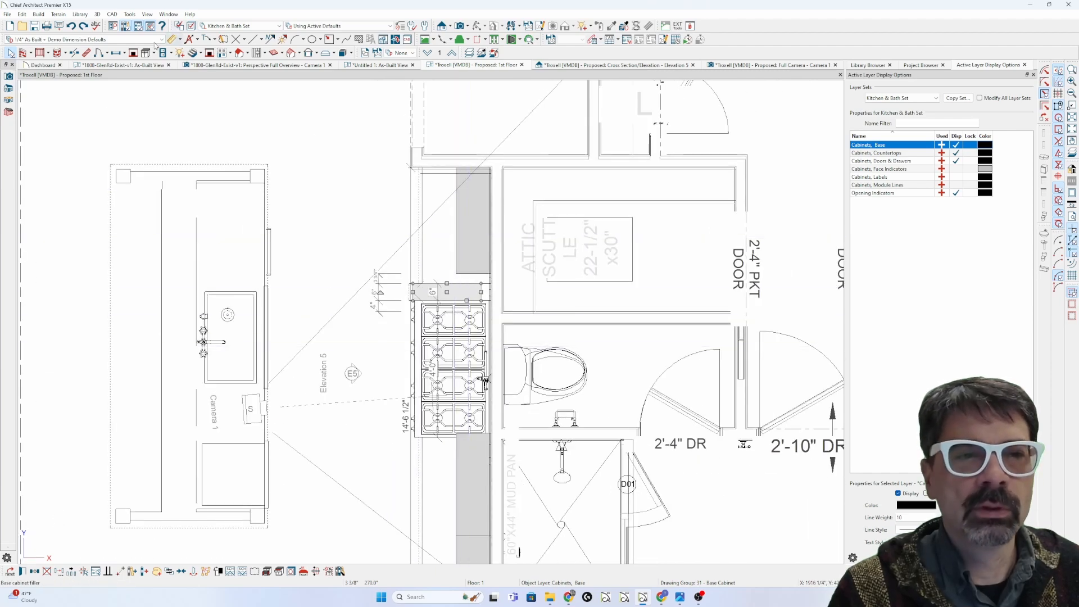
Step: Undo the last three cabinet edits, reselect the base cabinet above the range, and switch to Camera 1
left_click(71, 26)
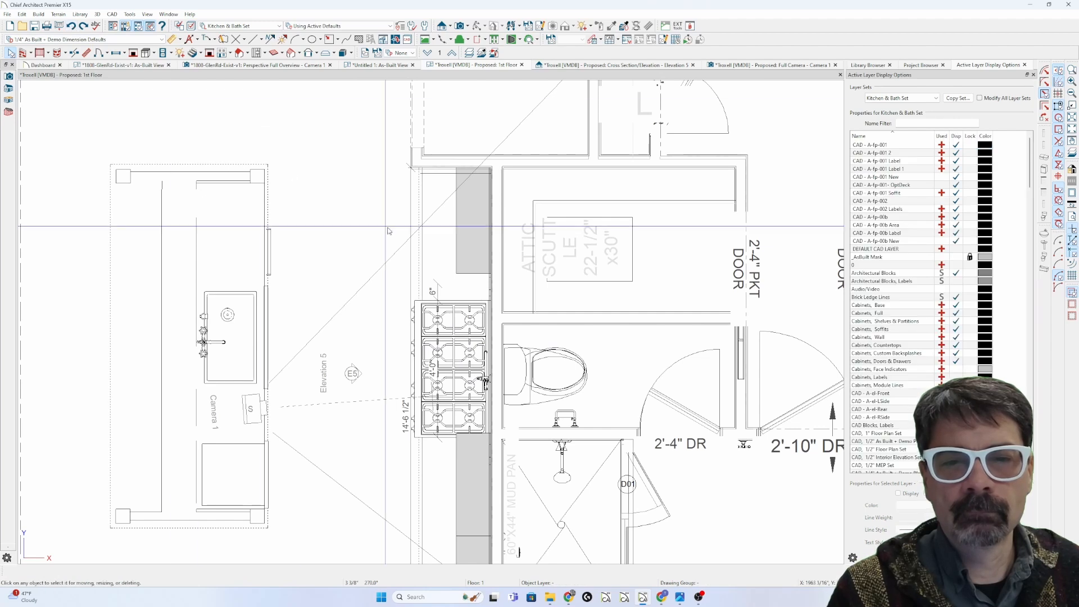
scroll(441, 225, "up", 2)
left_click(448, 236)
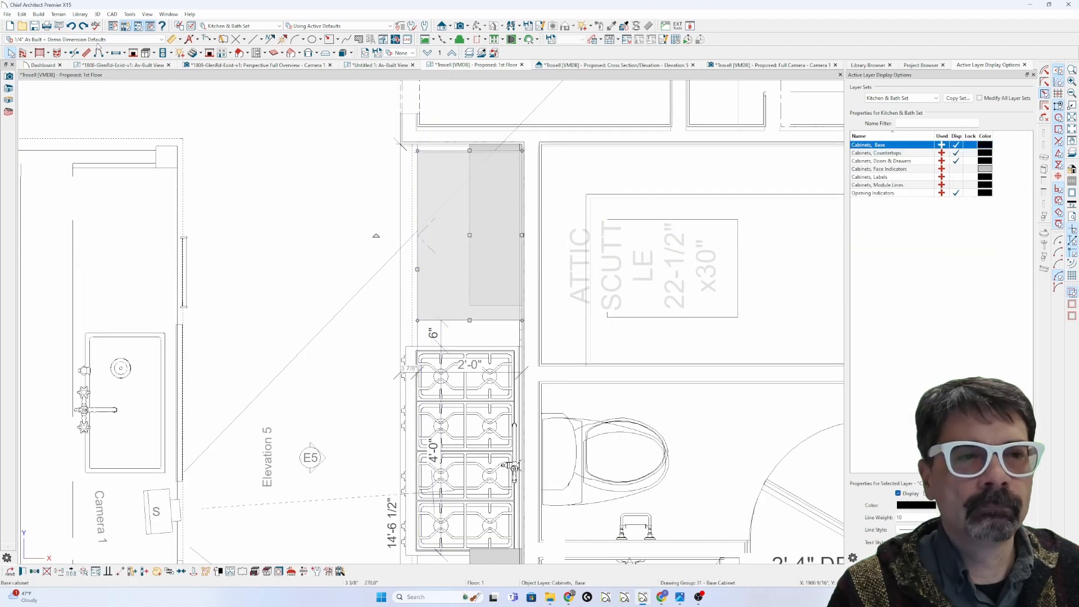
left_click(72, 26)
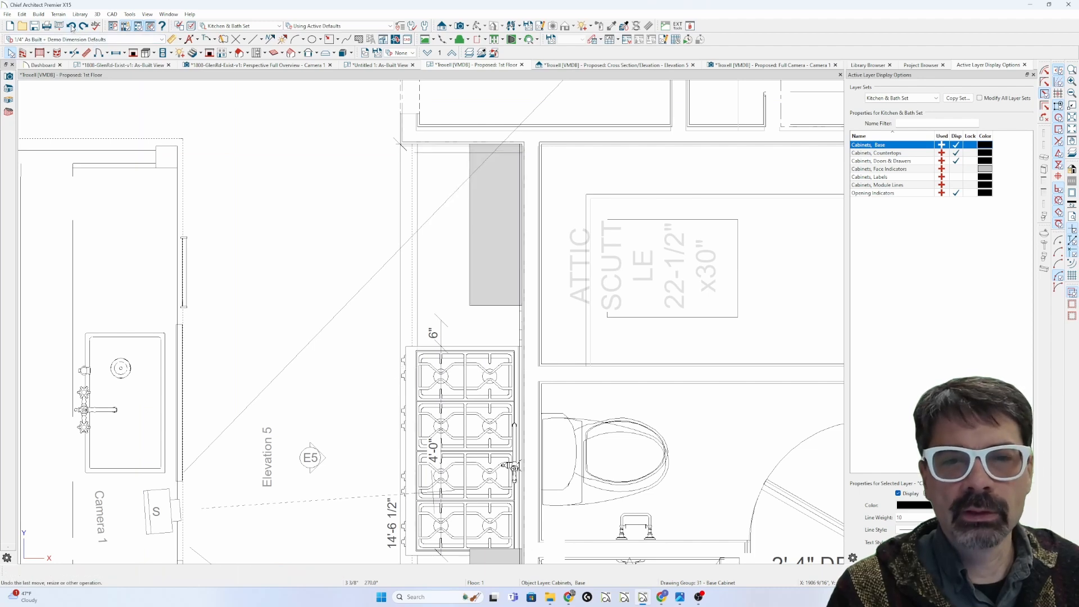
left_click(71, 25)
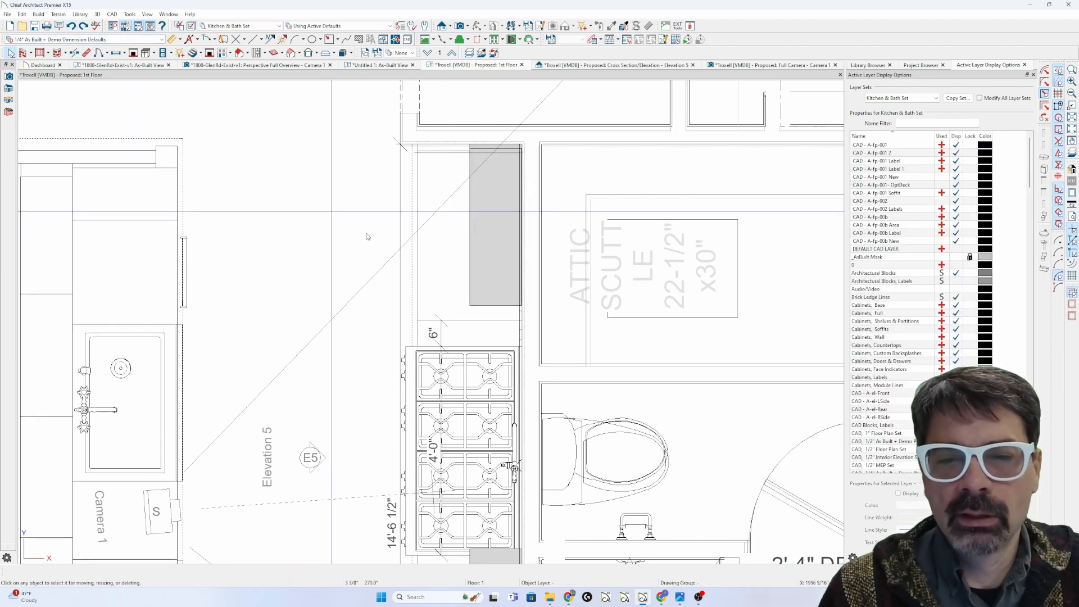
left_click(446, 208)
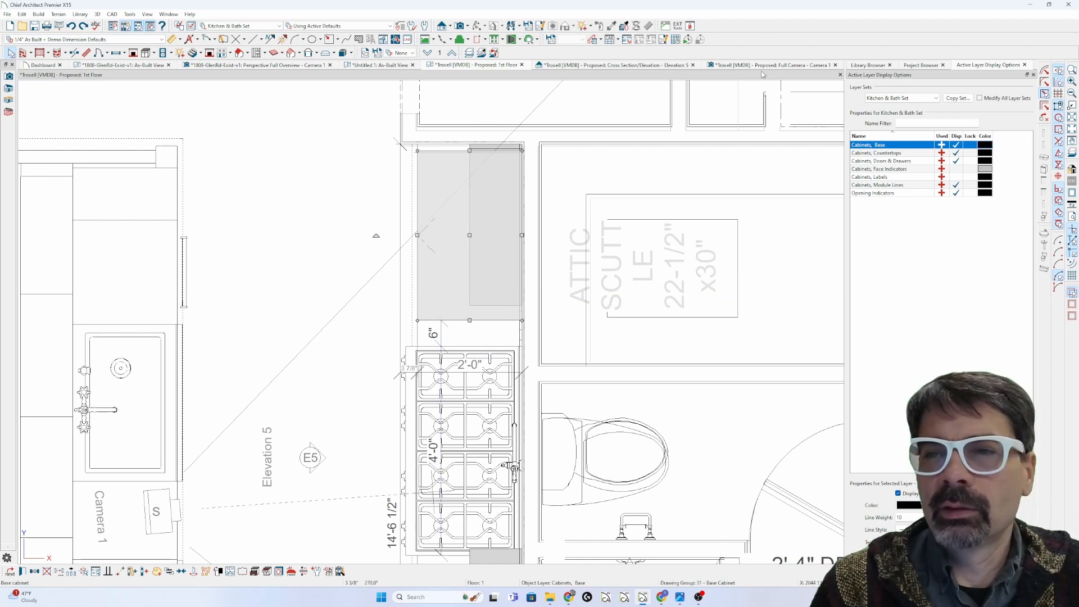
left_click(751, 66)
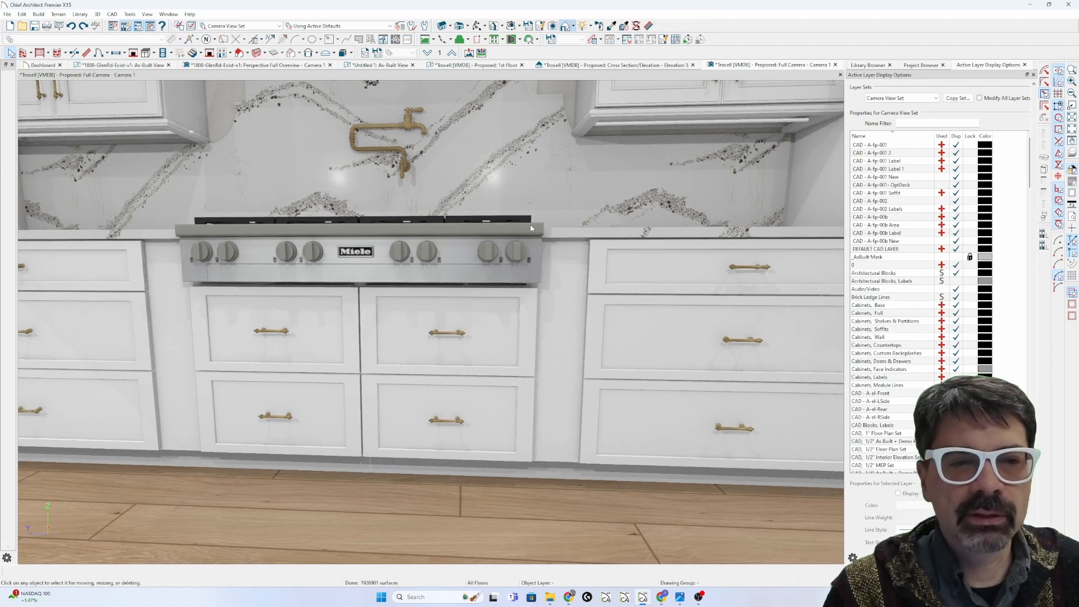
Step: Tilt the camera up to show the hood, then in plan shift the base cabinet along the wall
middle_click_drag(437, 191, 439, 352)
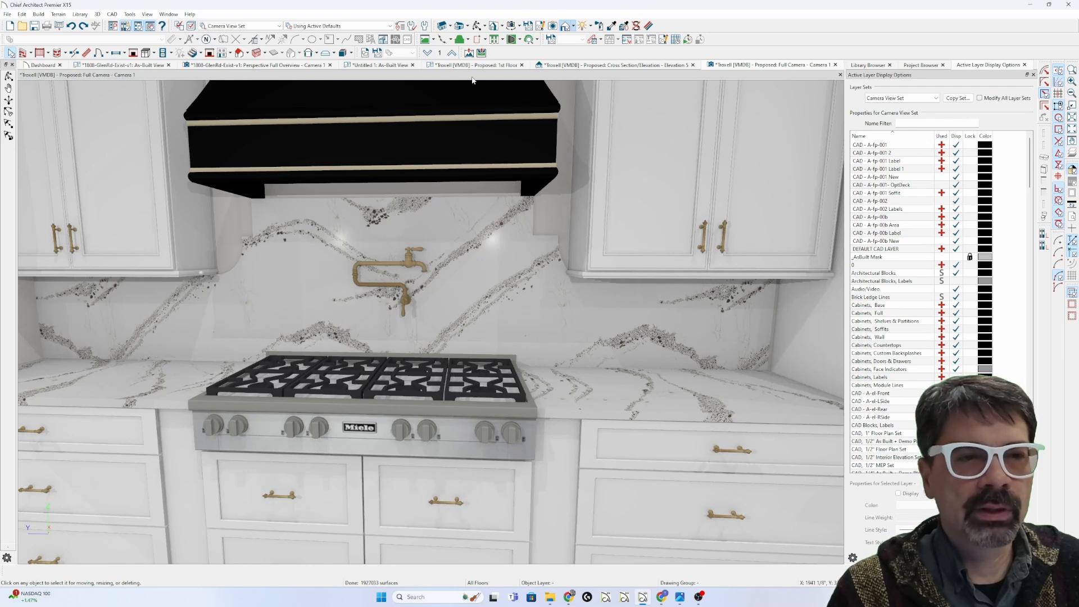
left_click(486, 65)
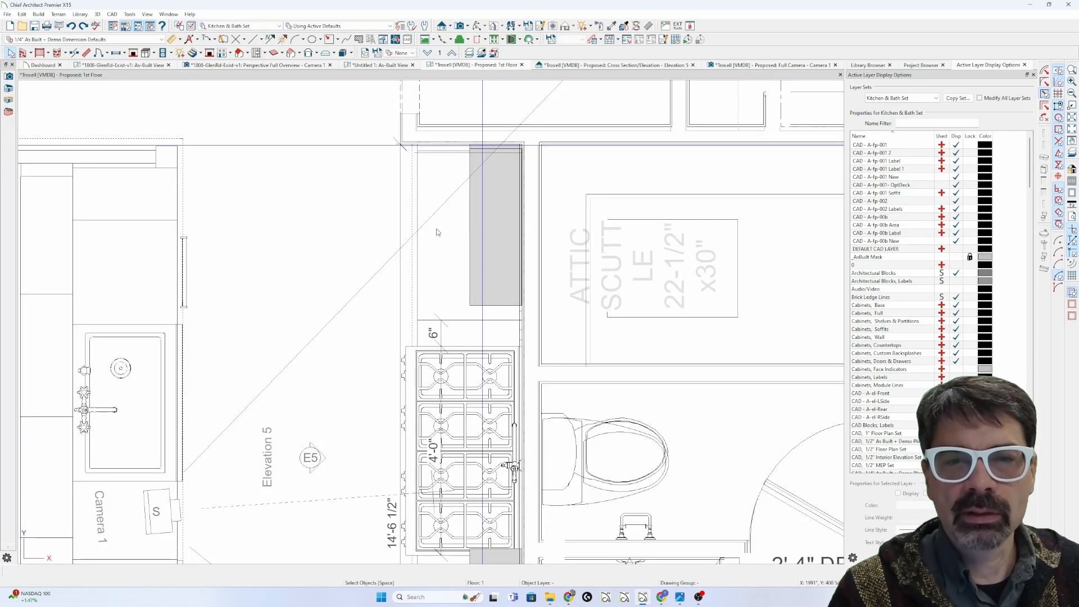
left_click(437, 231)
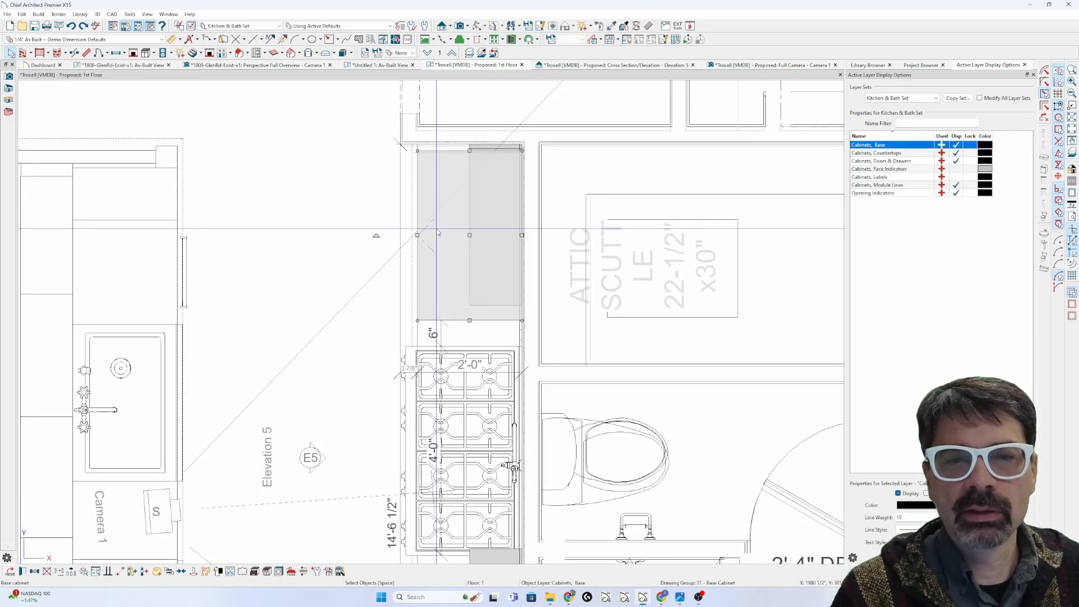
left_click_drag(469, 235, 473, 213)
Step: Review the specifications of the thin filler, the base cabinet, and the 6" base filler
left_click(443, 148)
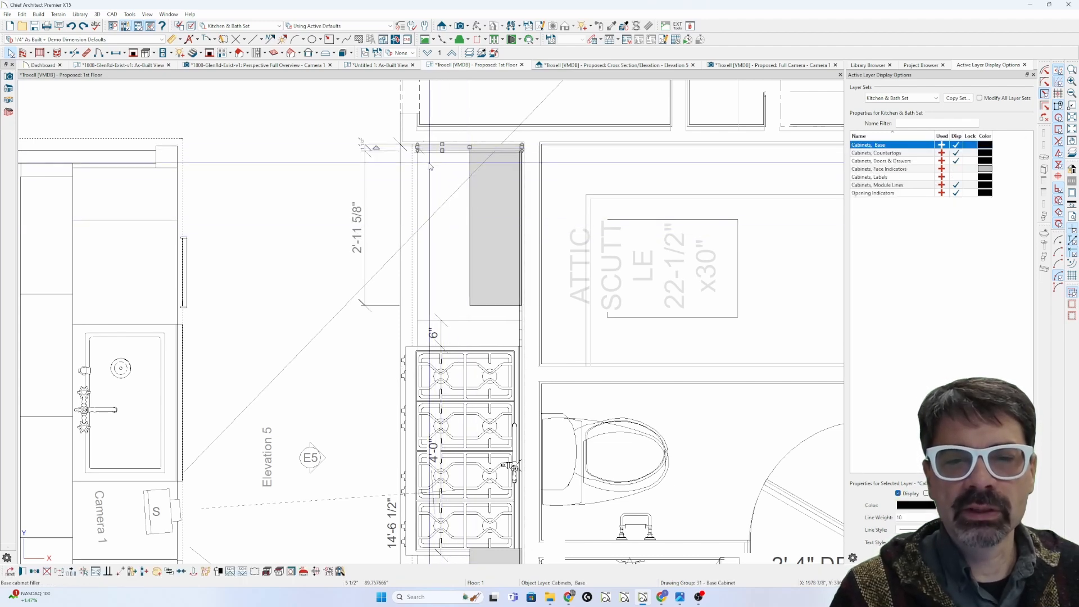
left_click(458, 238)
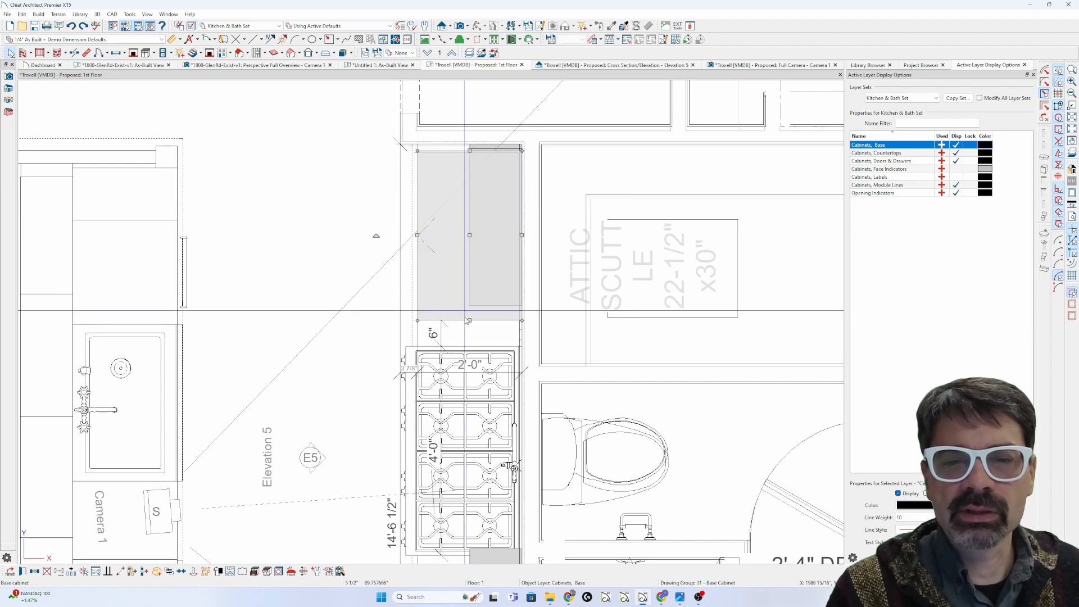
left_click(440, 148)
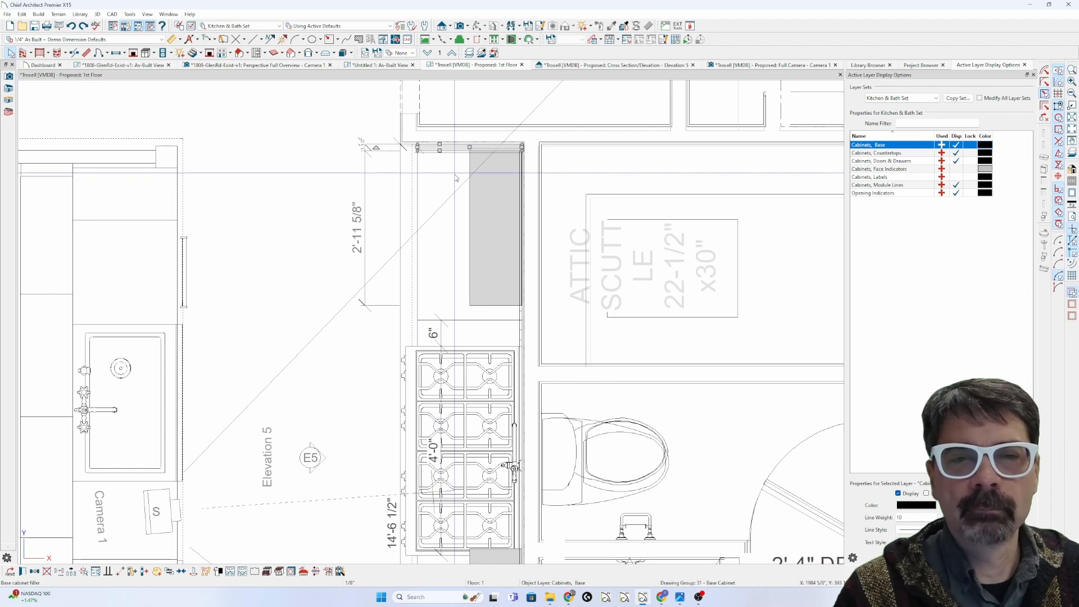
key("ctrl+e")
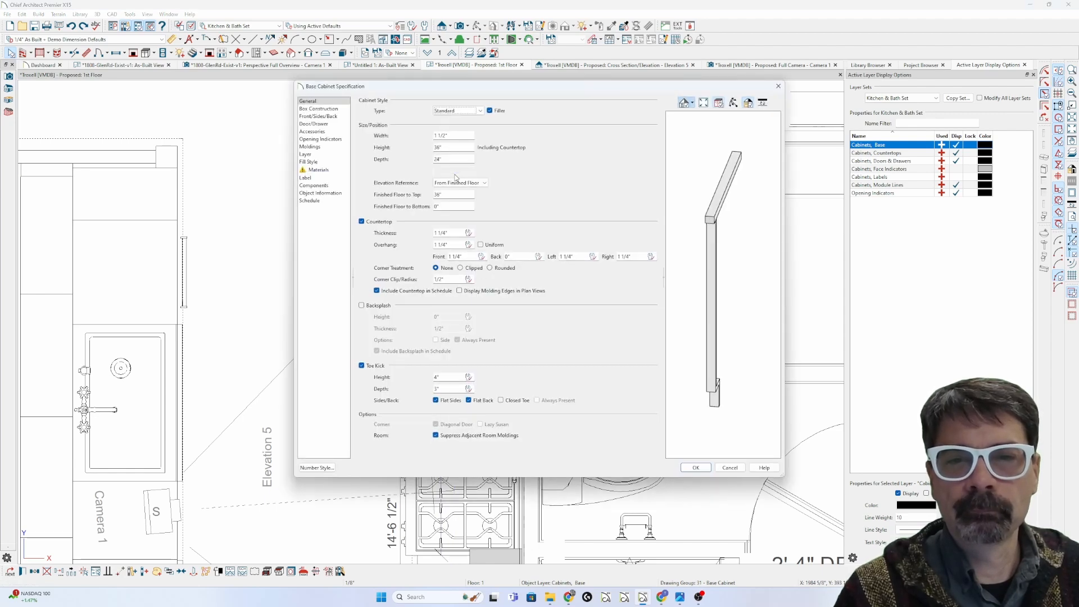
key("Escape")
left_click(451, 258)
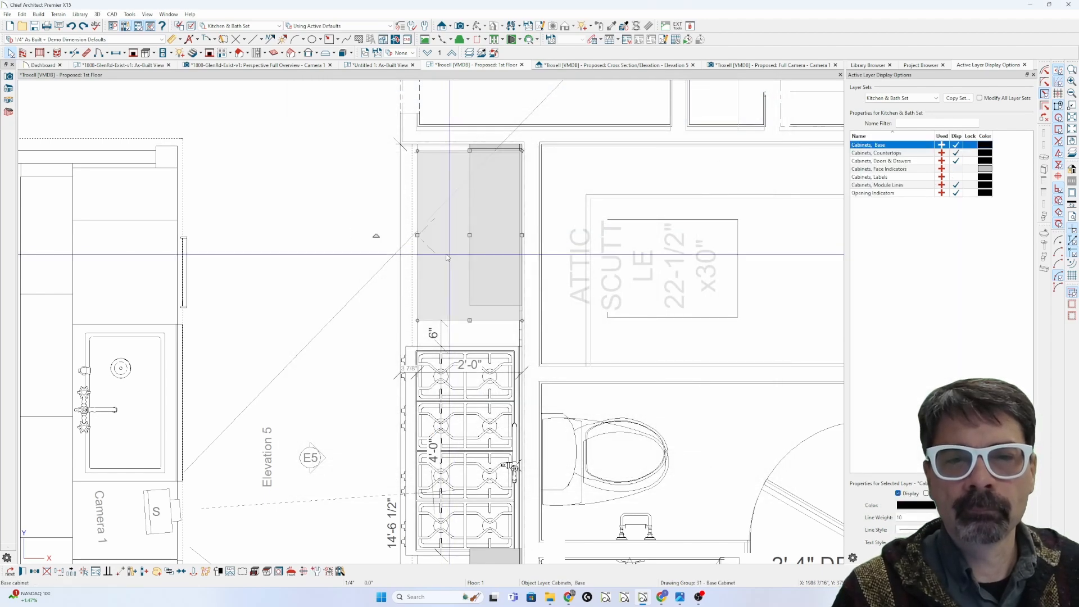
key("ctrl+e")
key("Escape")
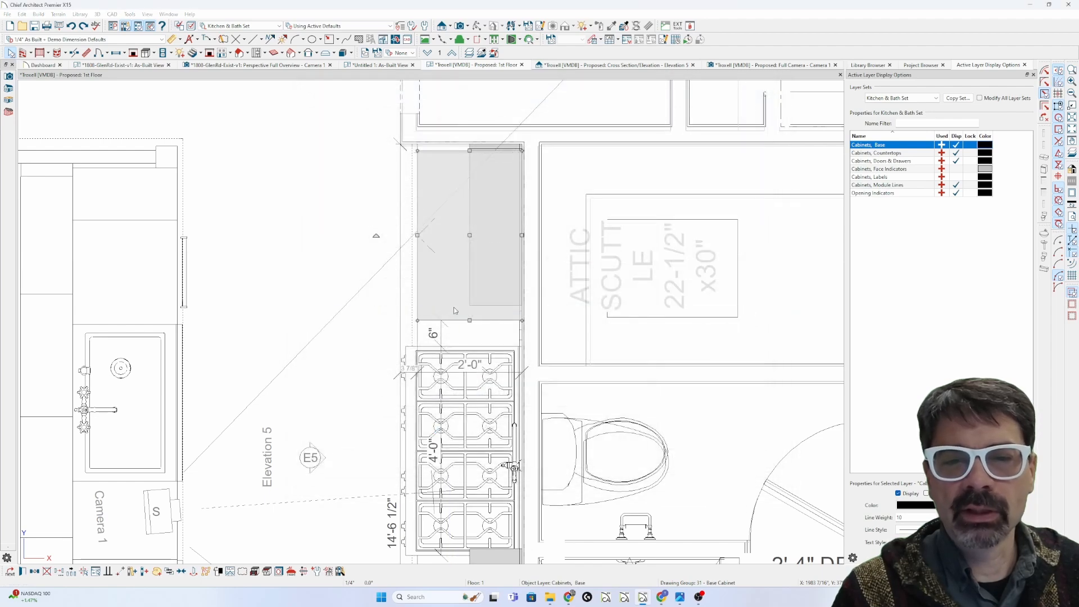
left_click(464, 334)
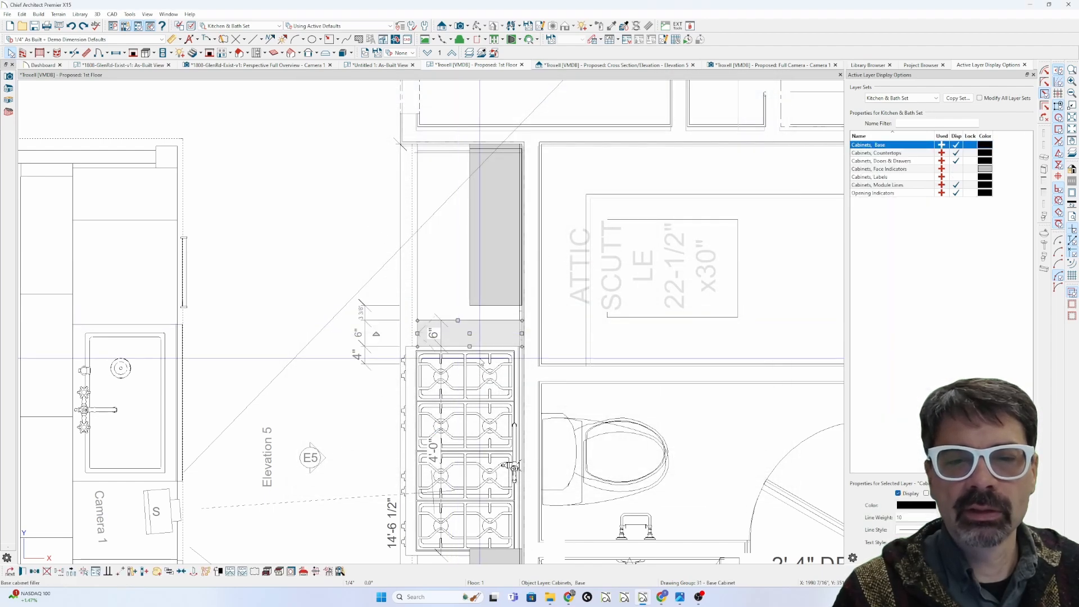
key("ctrl+e")
key("Escape")
key("Escape")
Step: Select the base cabinet and 6" filler, then bring up the Kitchen & Bath layer display settings
scroll(482, 362, "up", 2)
left_click(407, 306)
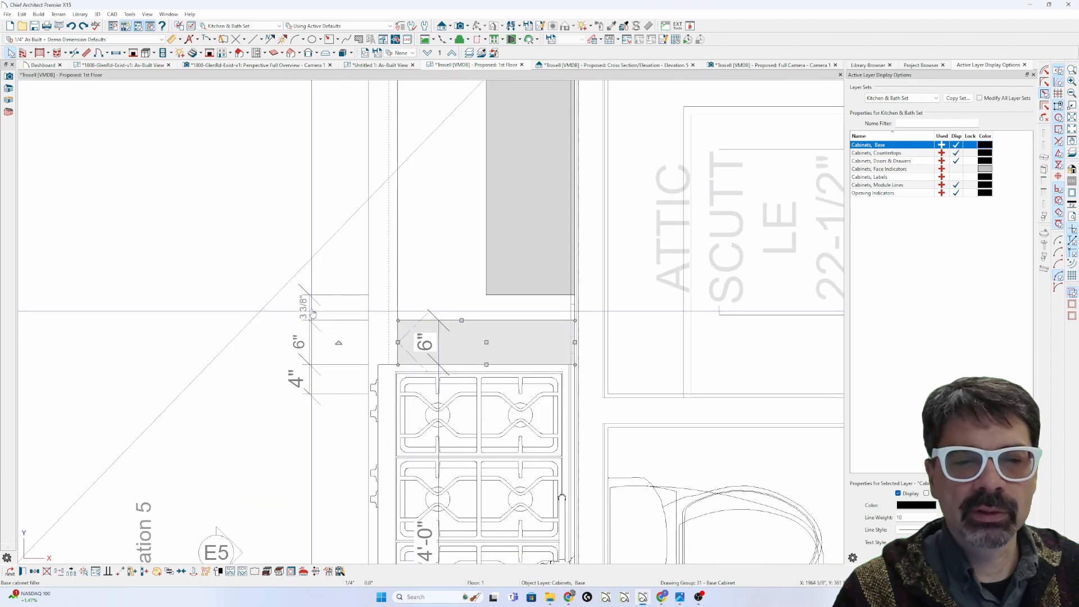
left_click(408, 339)
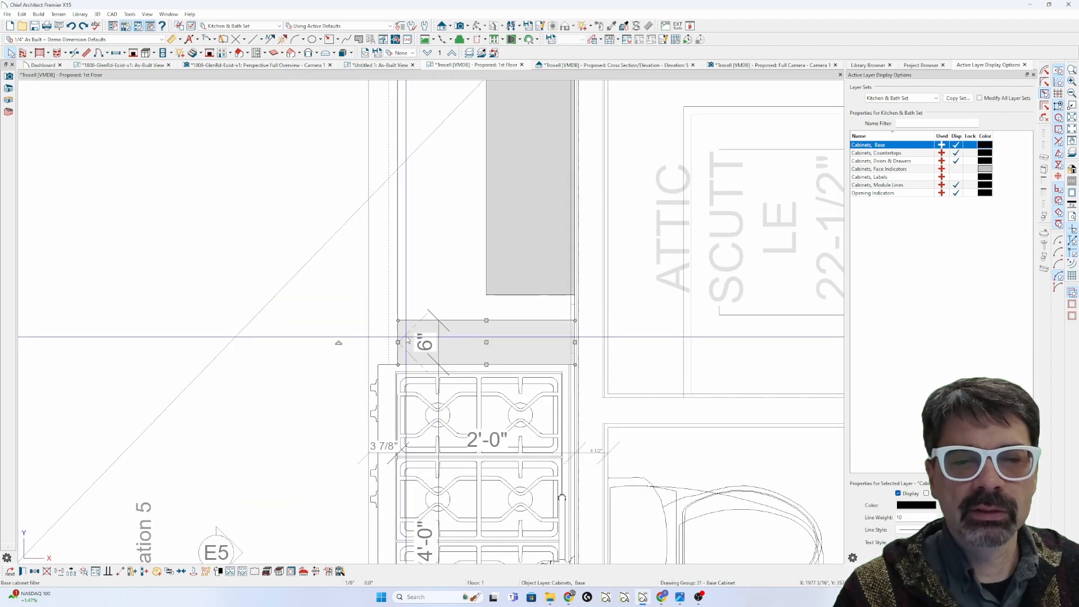
scroll(414, 269, "down", 5)
key("l")
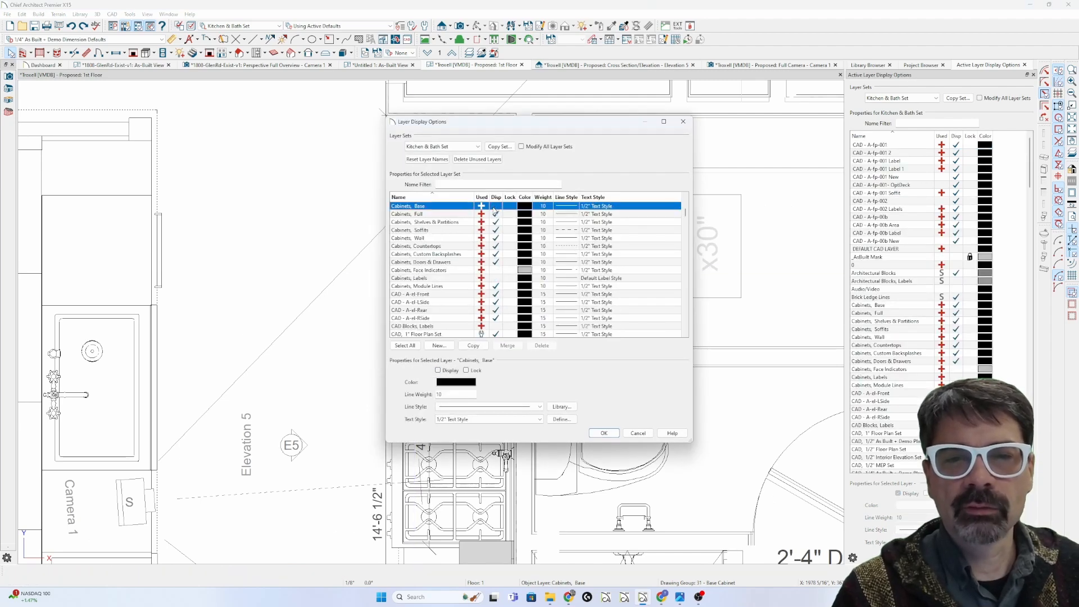
Step: Close Layer Display Options and check the room and 6" filler selections in plan
key("Return")
left_click(415, 293)
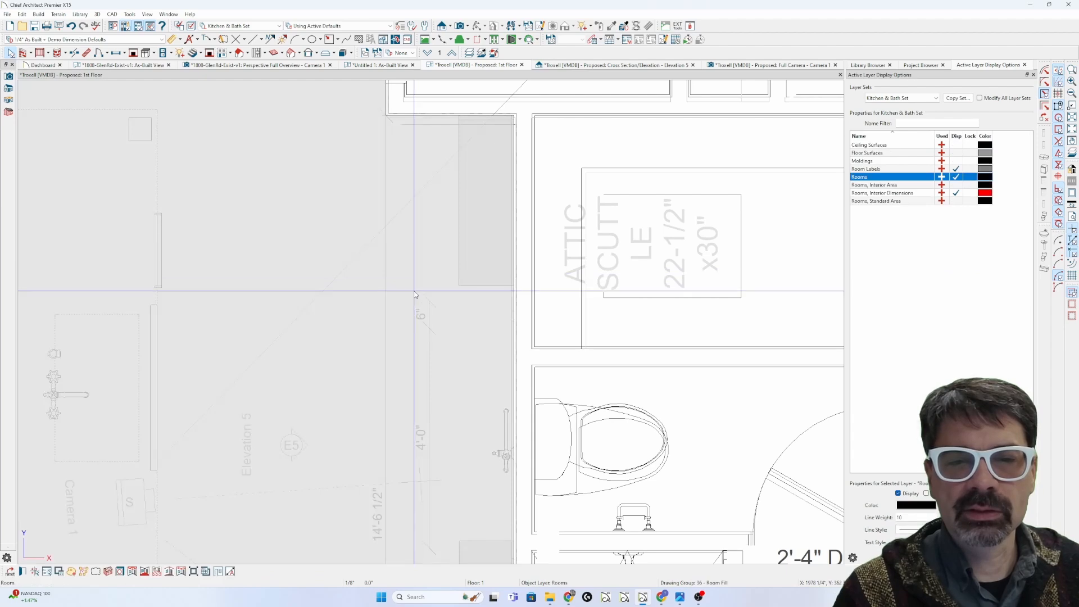
key("Escape")
key("l")
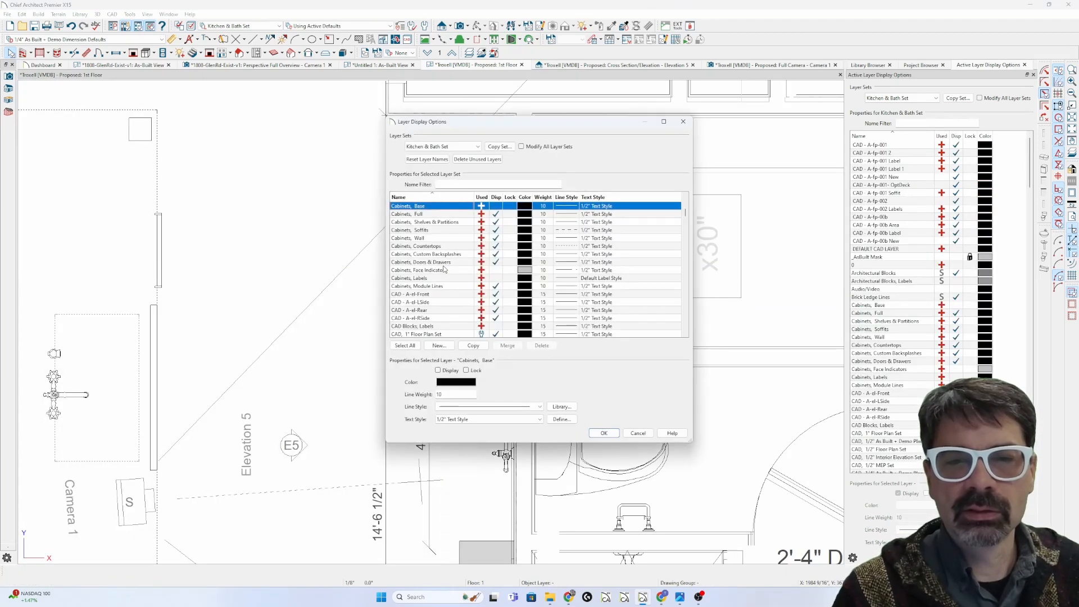
key("Return")
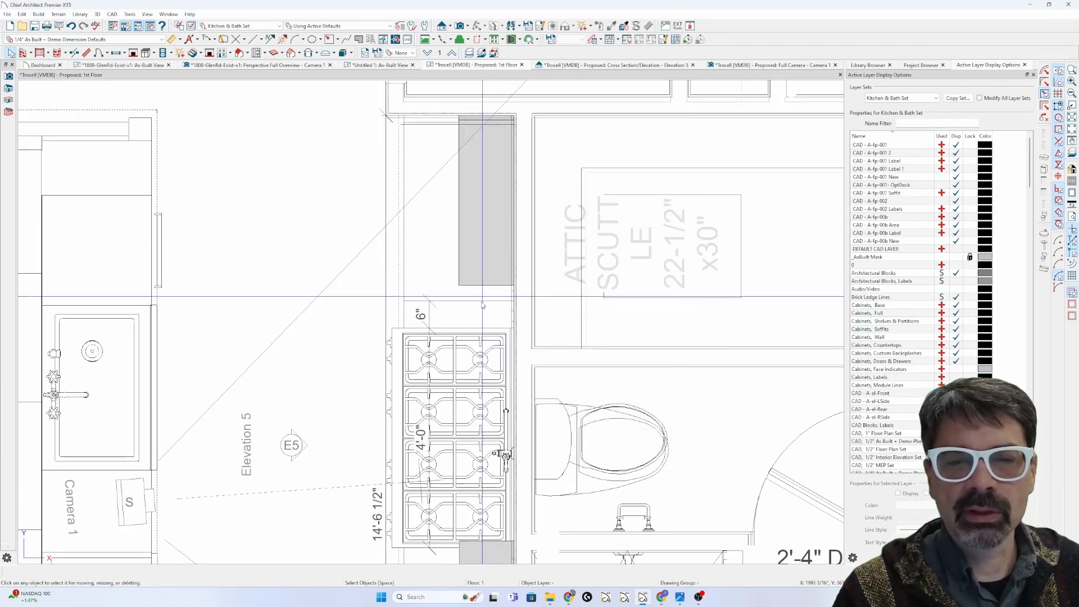
left_click(480, 311)
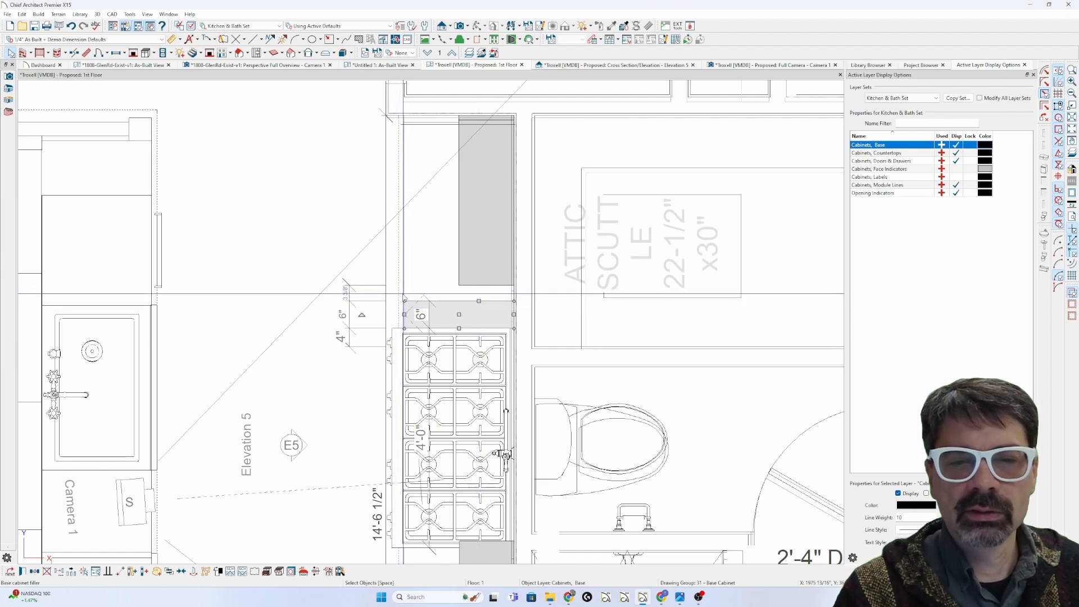
key("Escape")
Step: Add a 3 3/8" end-to-end dimension from the 6" filler to the grey cabinet, then view Camera 1
left_click(172, 39)
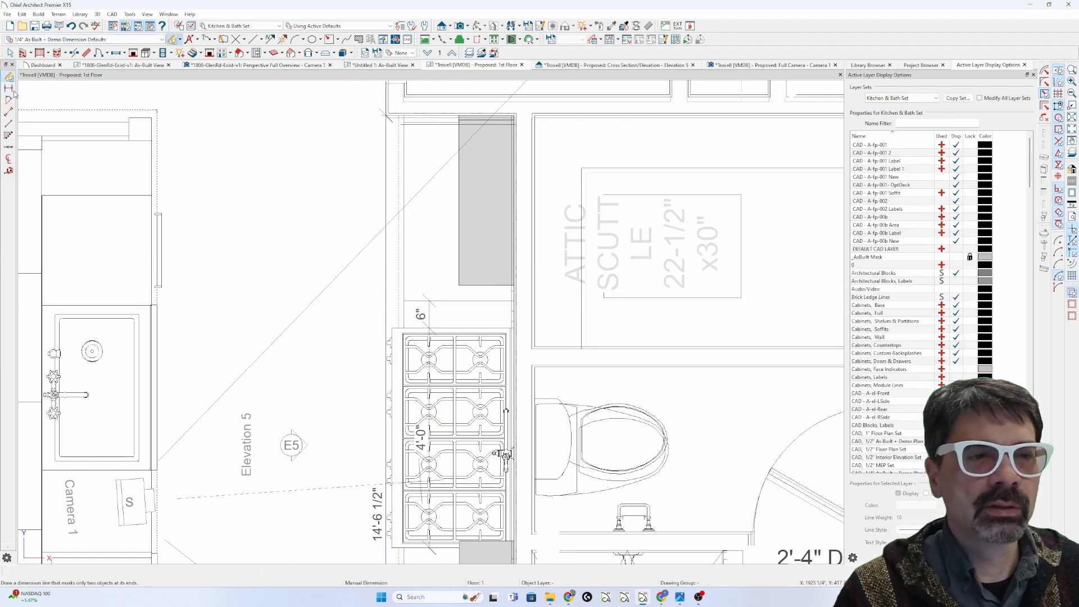
mouse_move(454, 295)
left_mouse_down()
mouse_move(454, 254)
mouse_move(454, 278)
left_mouse_up()
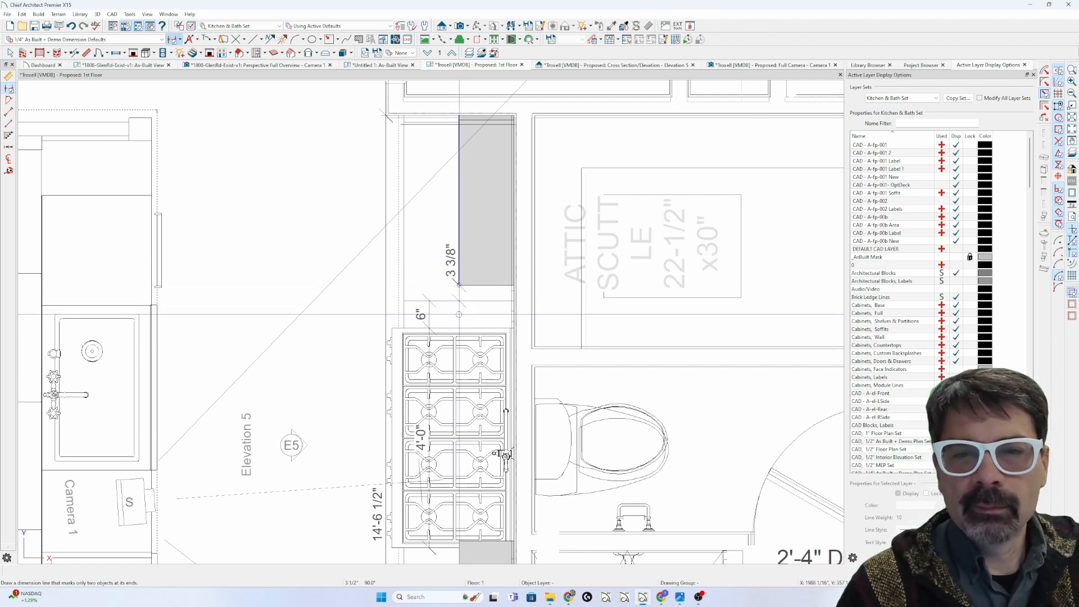
left_click(750, 66)
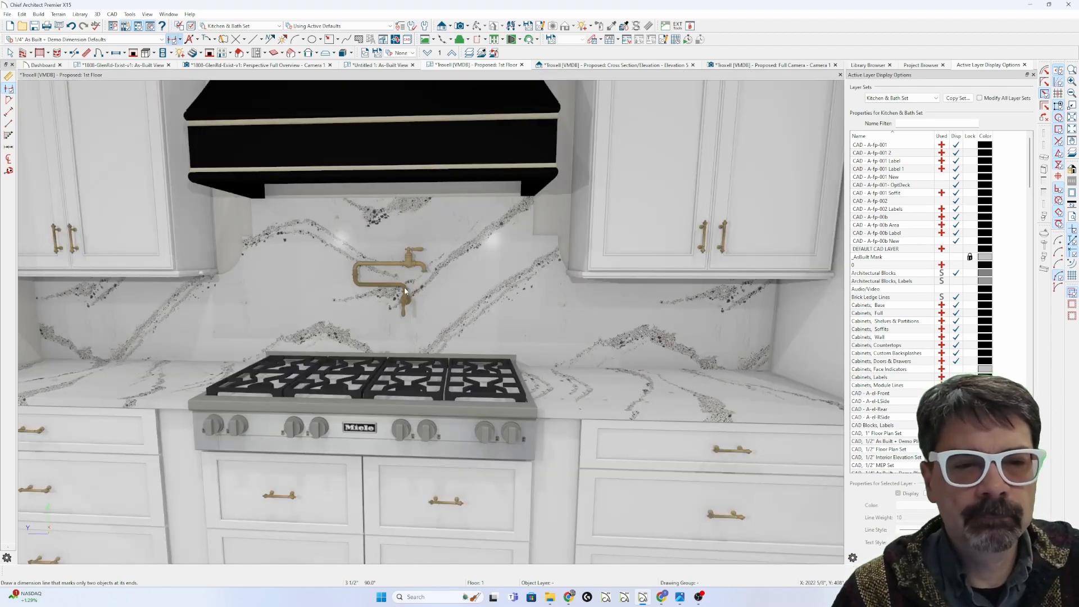
Step: Switch to Elevation 5 and review the specifications of the fillers beside the range
scroll(406, 287, "down", 3)
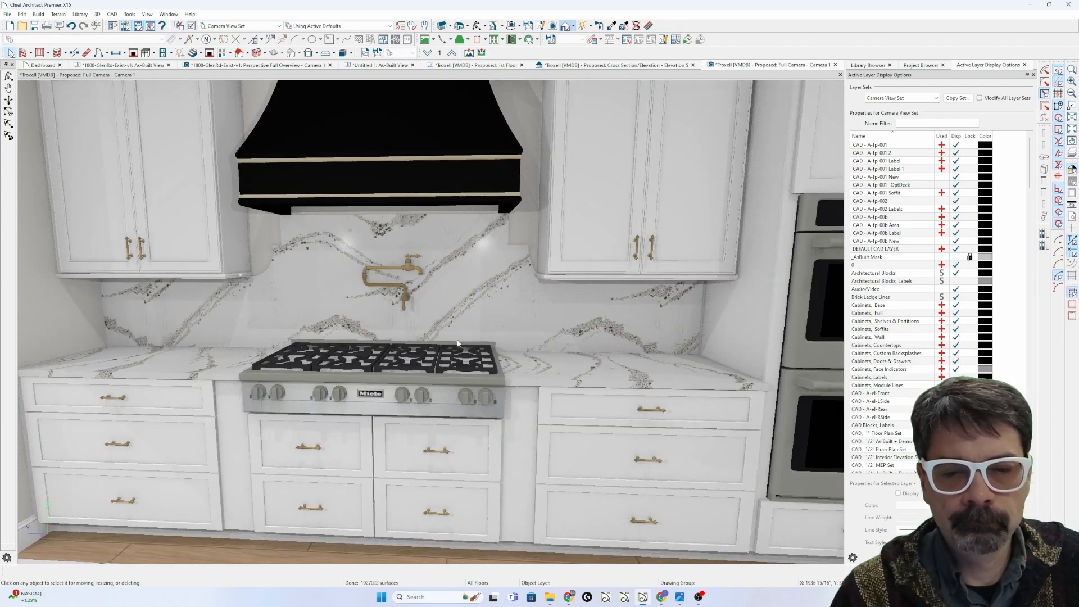
left_click(666, 66)
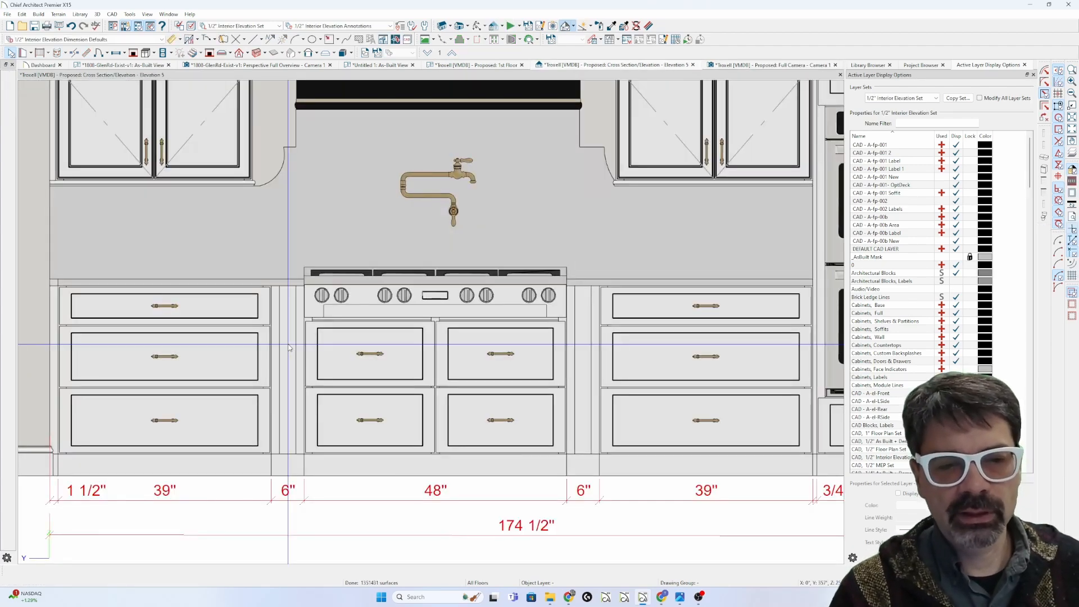
left_click(289, 348)
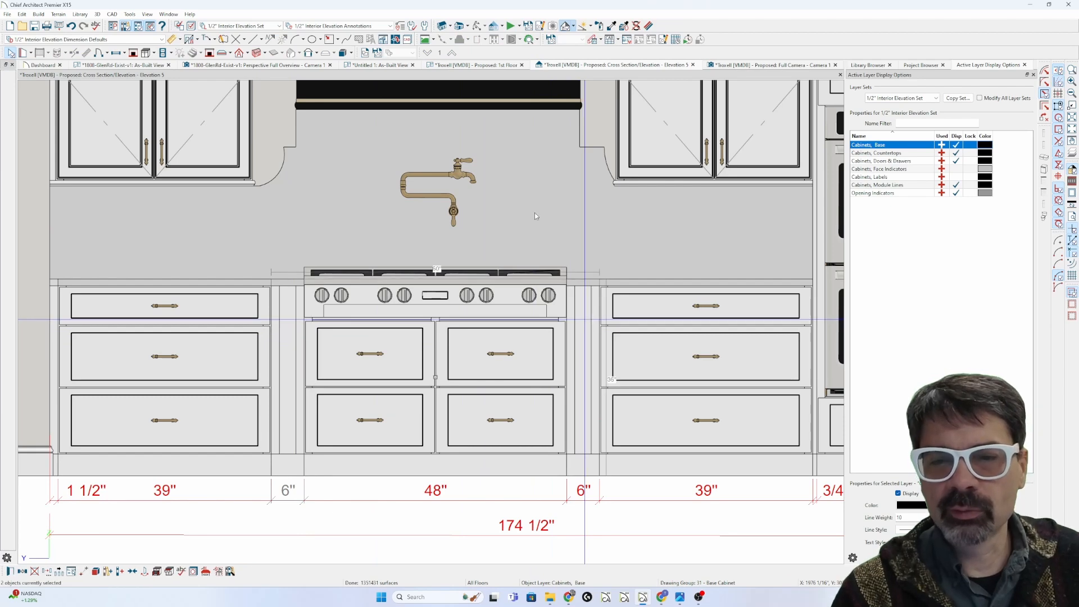
key("ctrl+e")
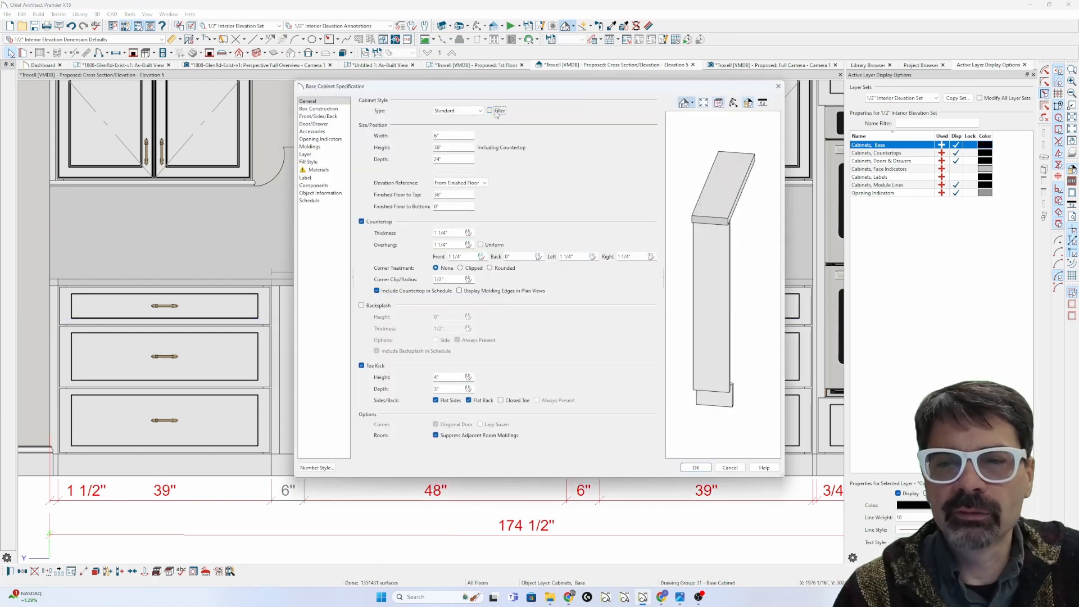
key("Return")
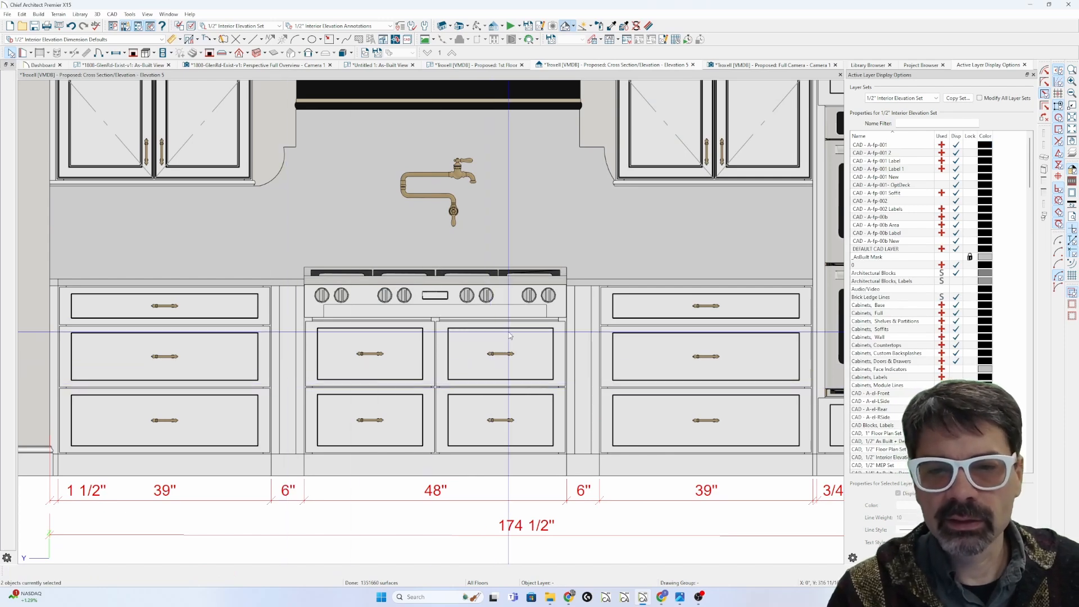
Step: Review the 48" range base cabinet's specifications
left_click(375, 332)
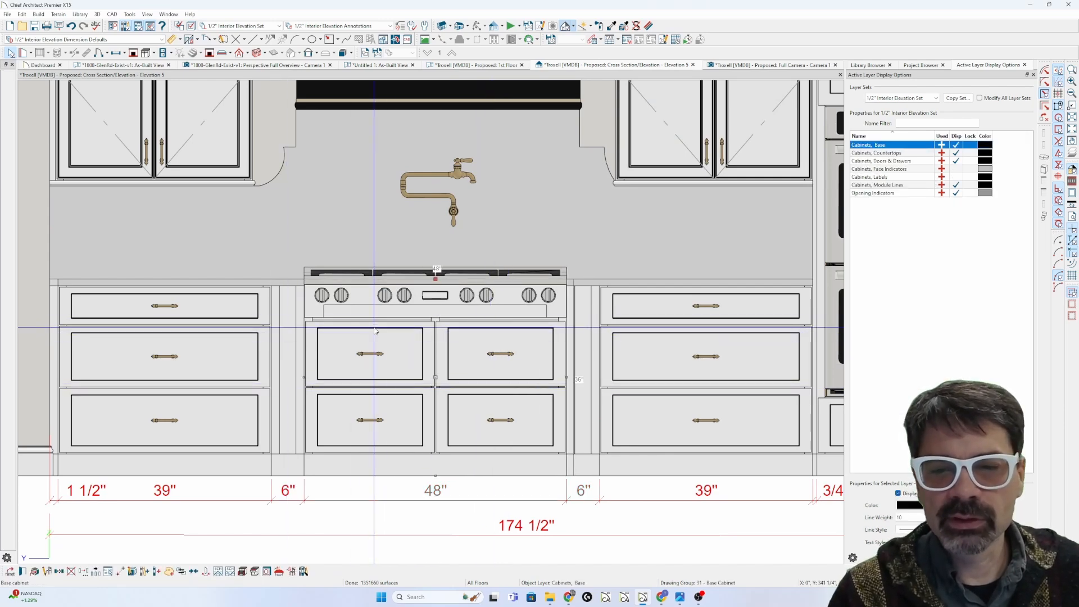
double_click(376, 332)
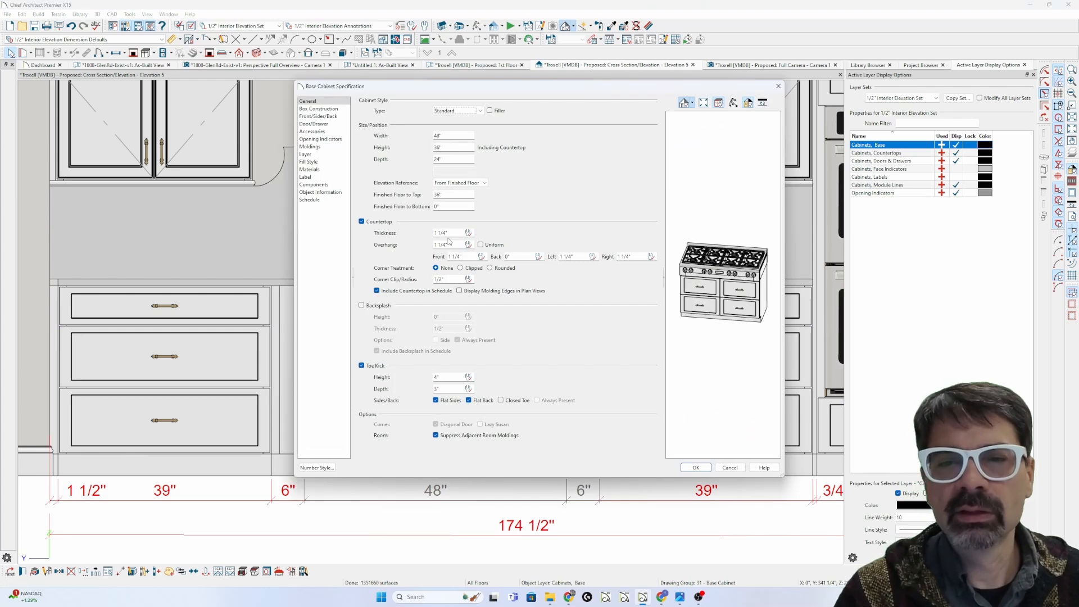
left_click(696, 467)
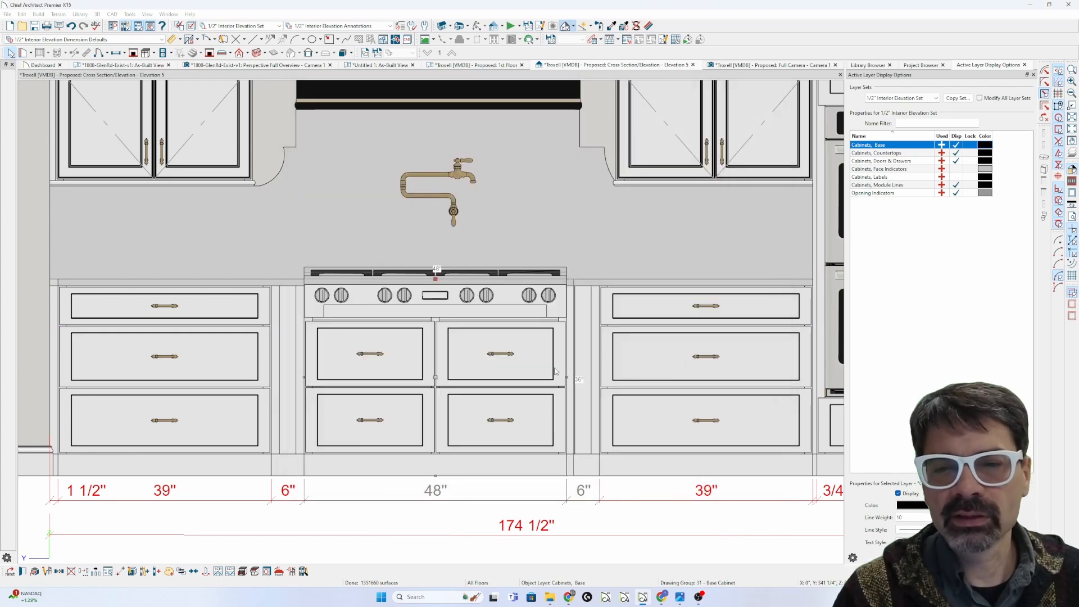
Step: Select both 6" fillers together and review their shared specifications
left_click(591, 333)
left_click(287, 360, "shift")
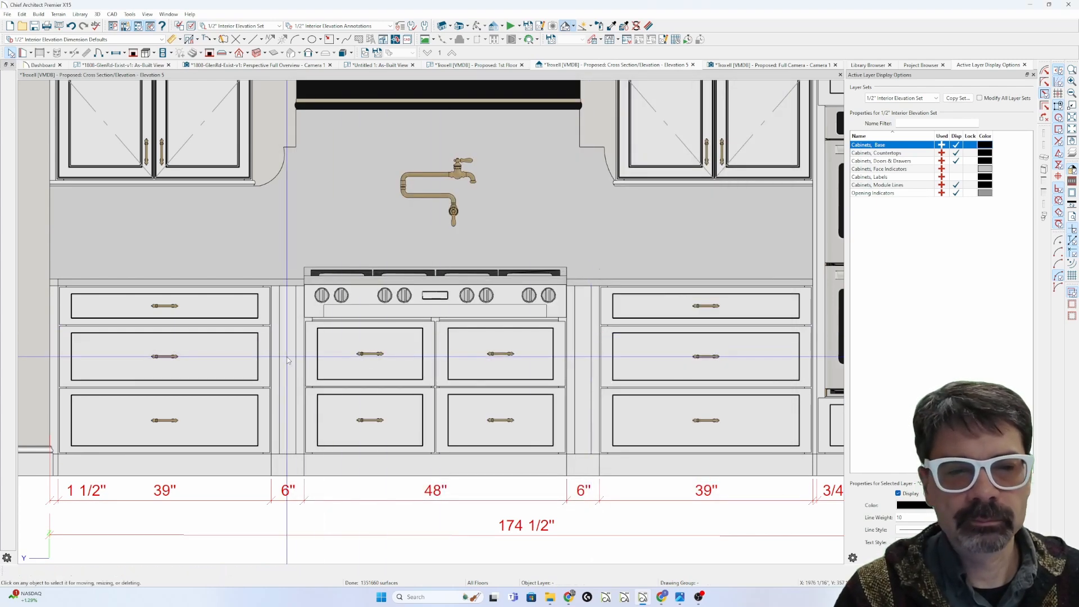
double_click(288, 360)
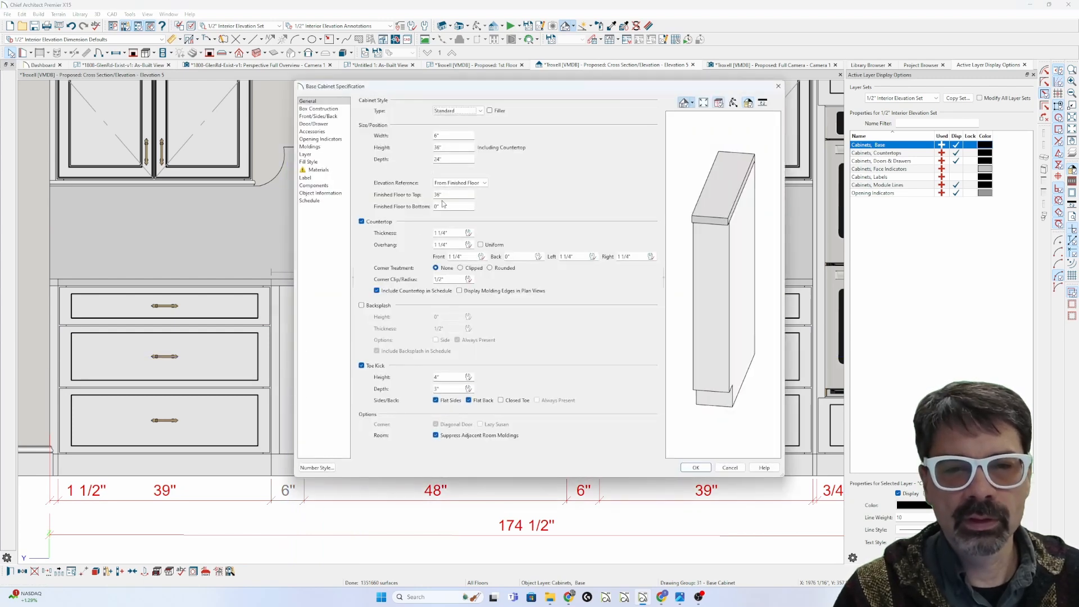
key("Return")
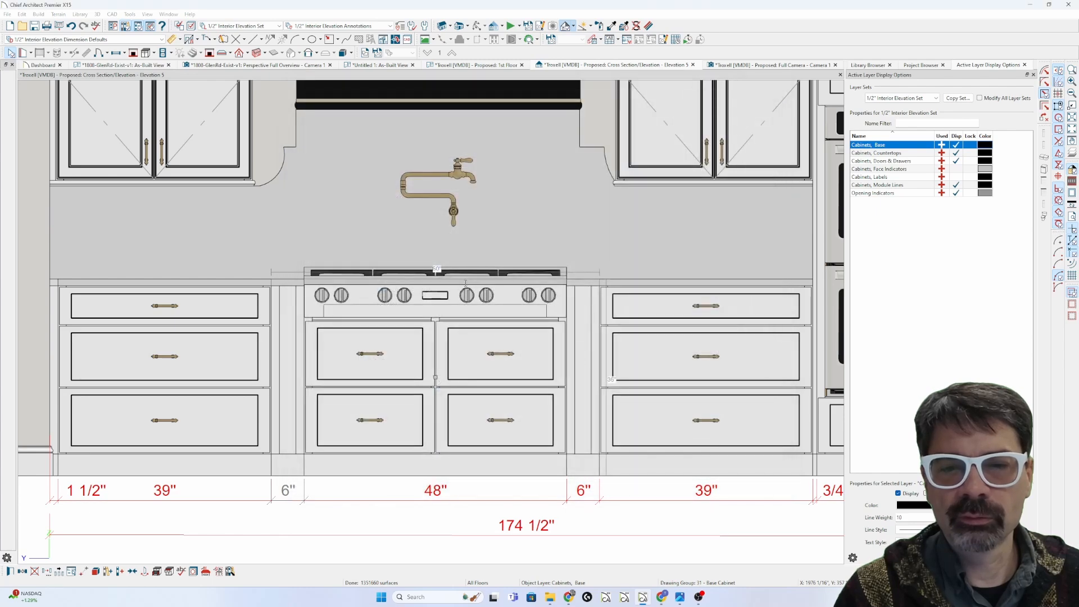
key("Escape")
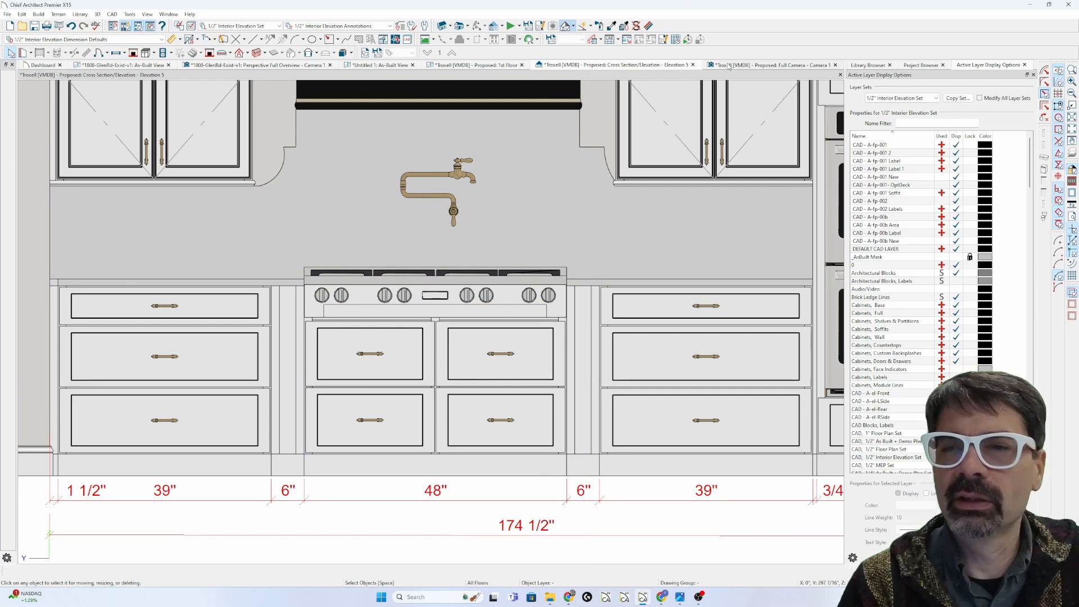
Step: Delete the left and right 6" fillers flanking the range in Elevation 5
left_click(752, 66)
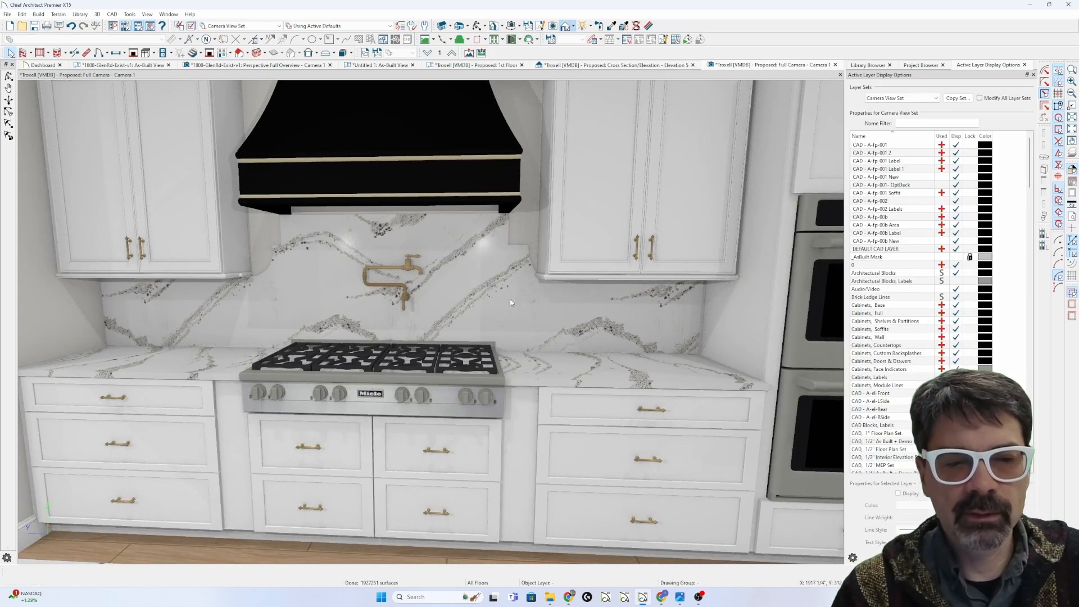
left_click(633, 67)
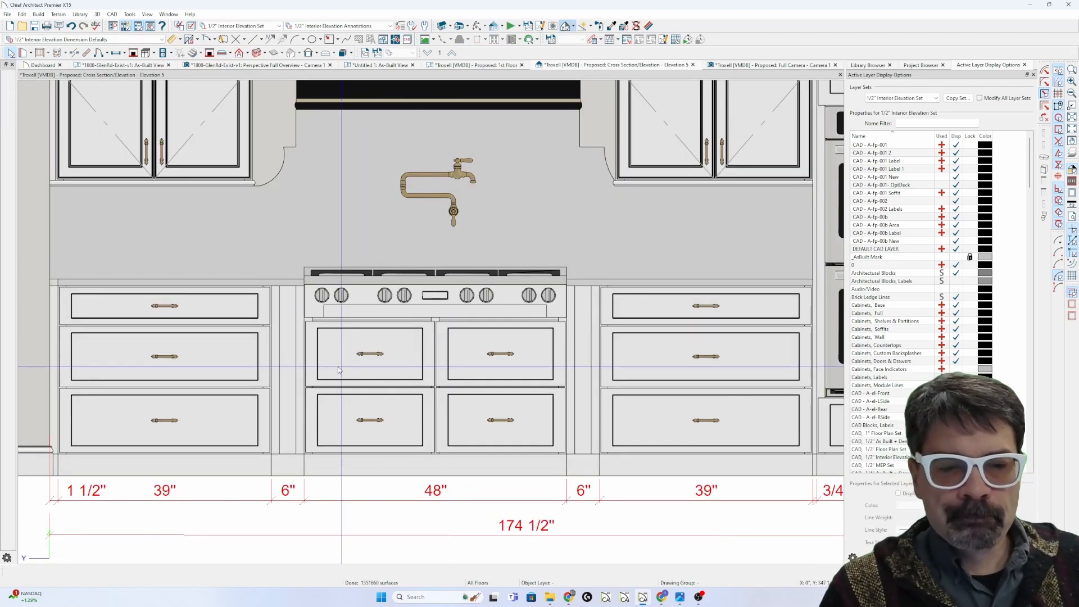
left_click(290, 386)
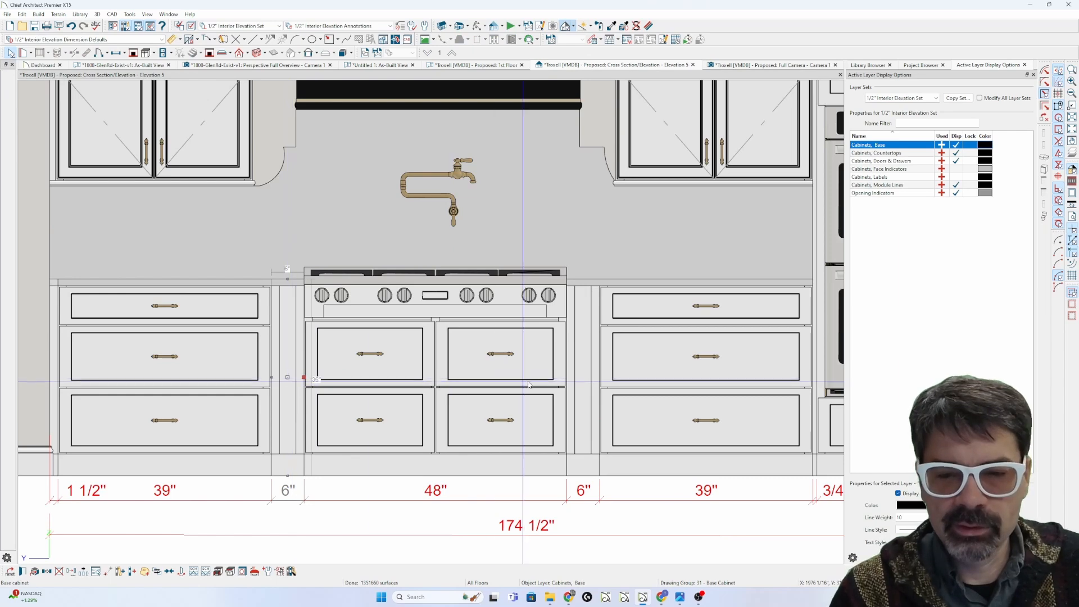
key("Delete")
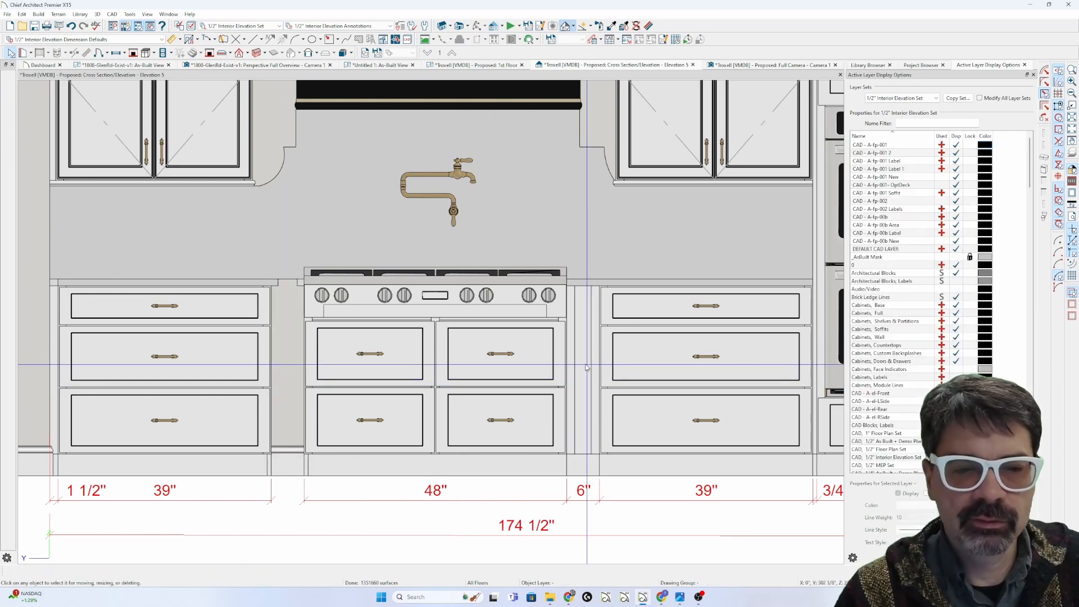
left_click(586, 368)
key("Delete")
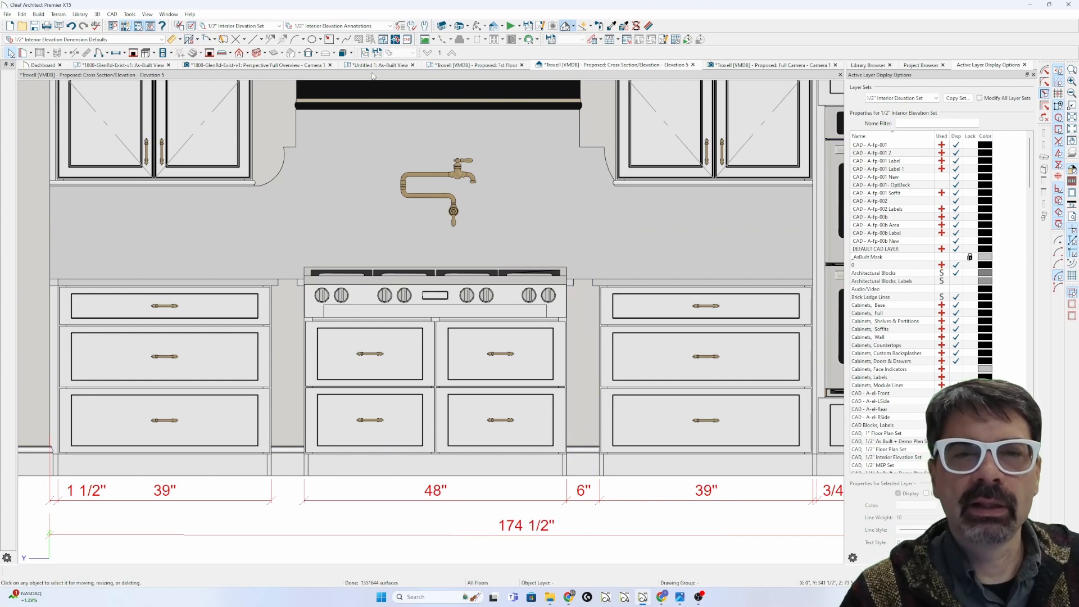
left_click(413, 65)
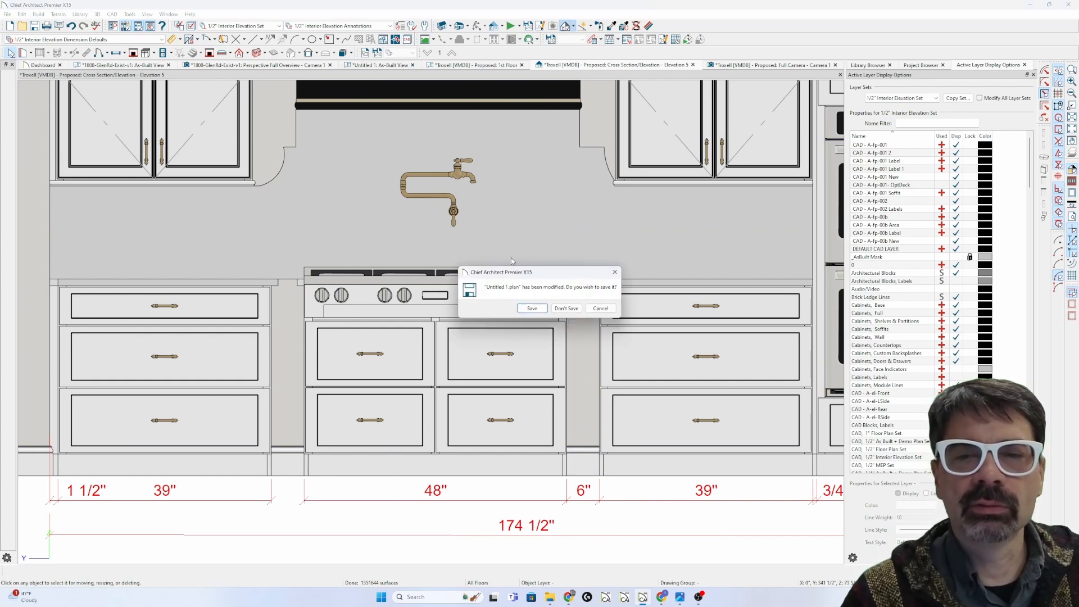
left_click(566, 308)
left_click(330, 65)
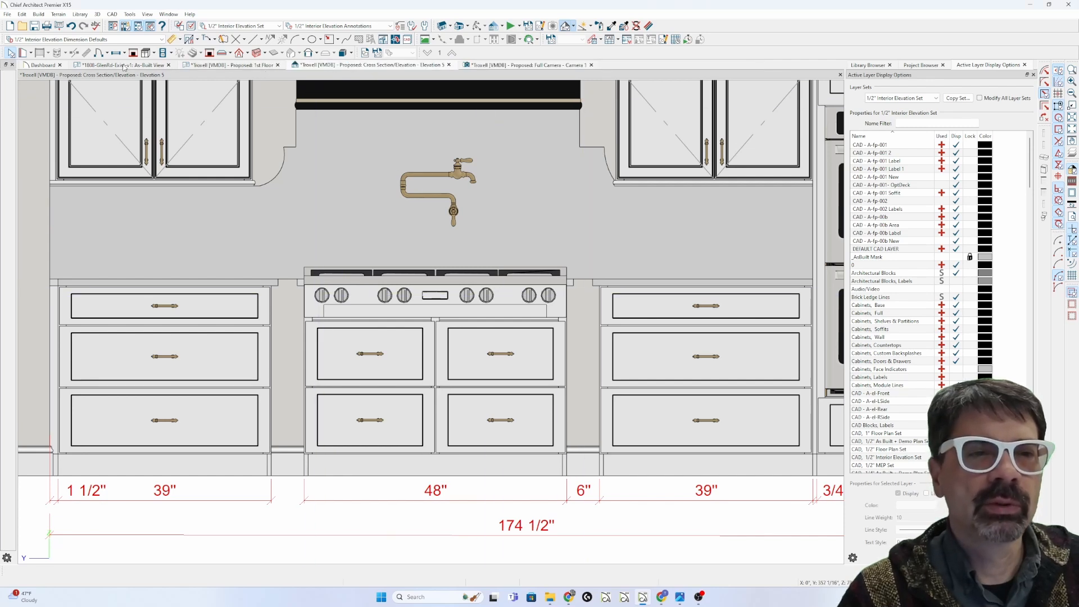
left_click(168, 65)
left_click(555, 313)
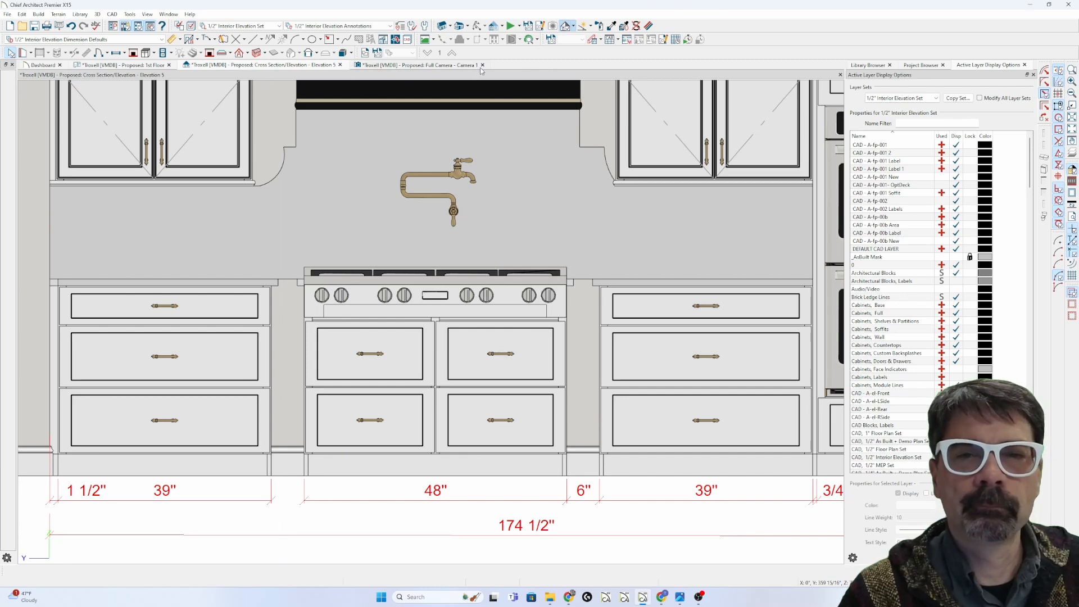
left_click(156, 67)
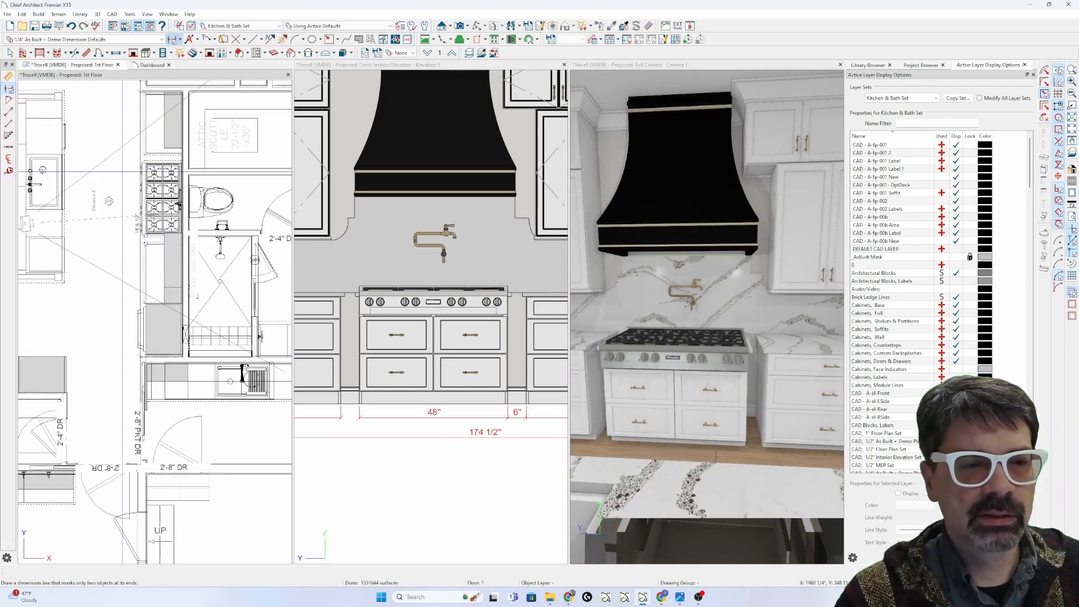
Step: Zoom into the plan and select the base cabinets beside and below the range
scroll(179, 205, "up", 5)
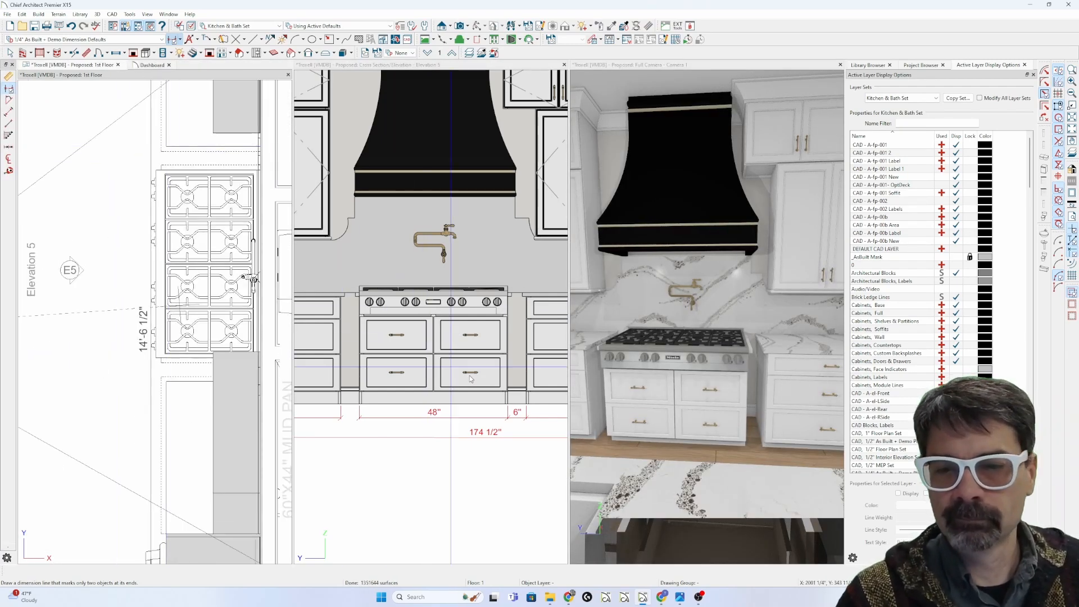
scroll(454, 372, "up", 4)
scroll(254, 294, "up", 1)
scroll(254, 293, "up", 3)
left_click(196, 180)
left_click(193, 177)
left_click(158, 173)
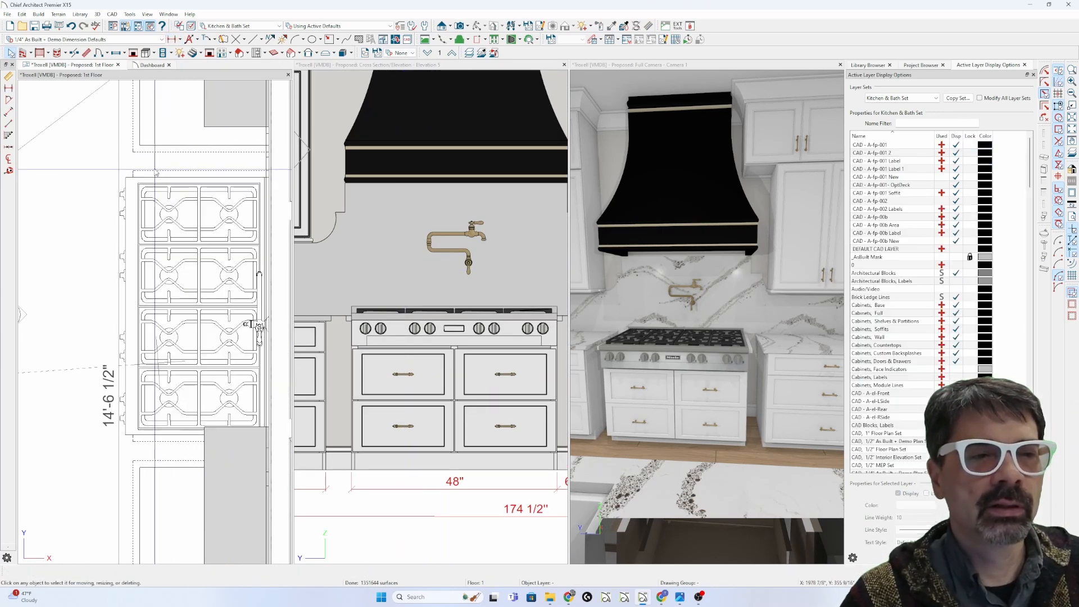
scroll(227, 268, "down", 3)
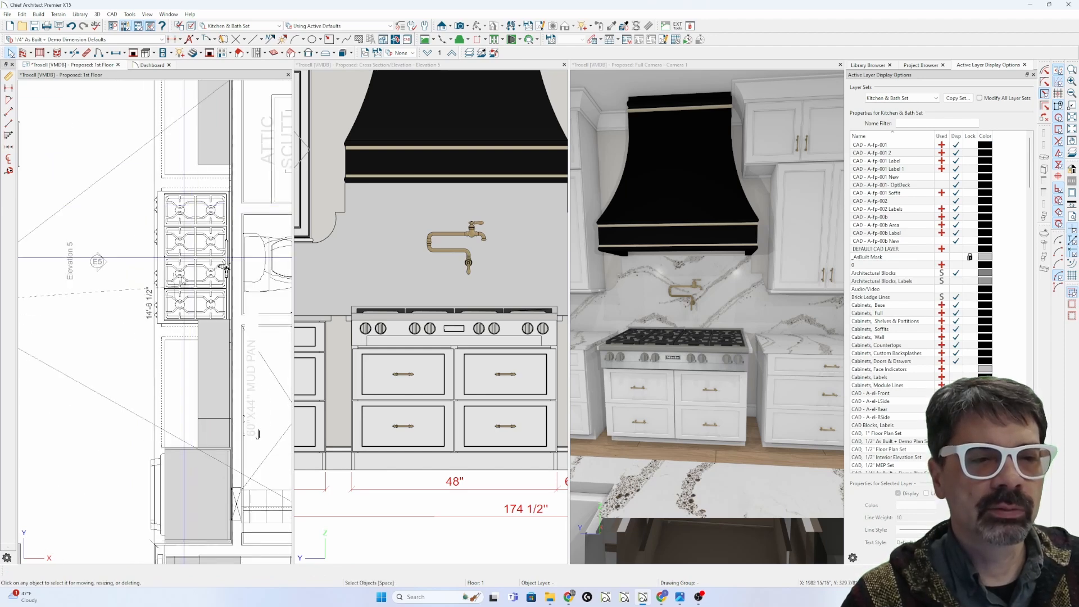
scroll(163, 342, "up", 4)
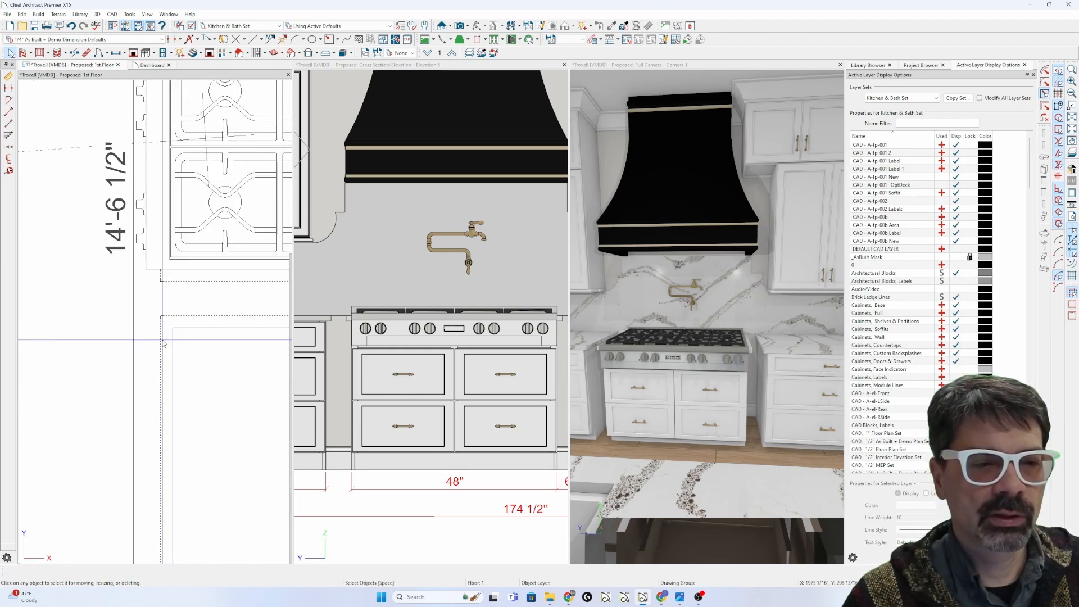
left_click(186, 341)
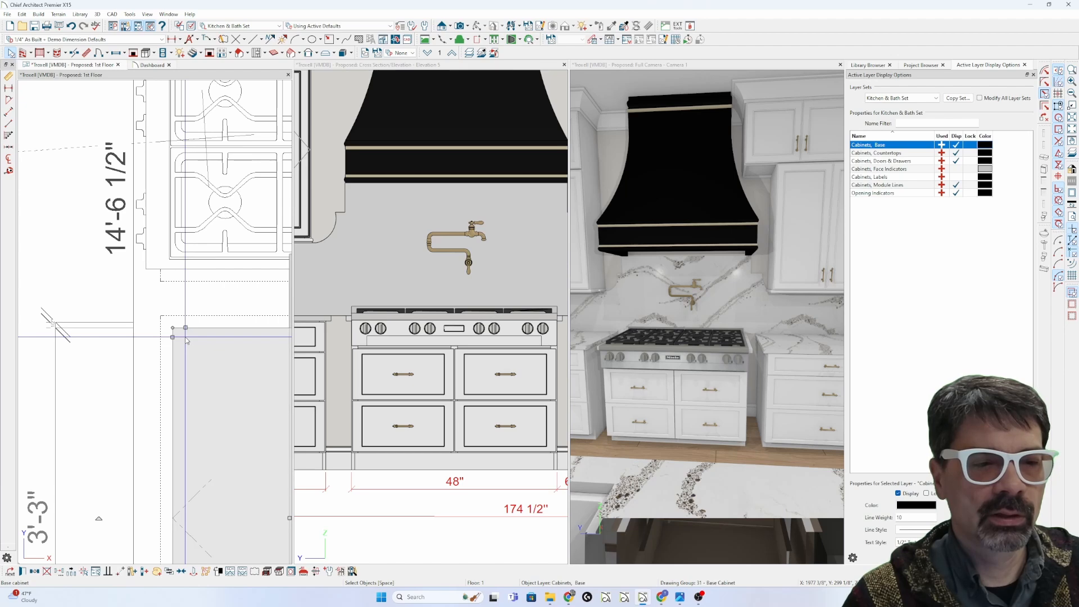
Step: Hide the Cabinets, Countertops layer in Layer Display Options
key("l")
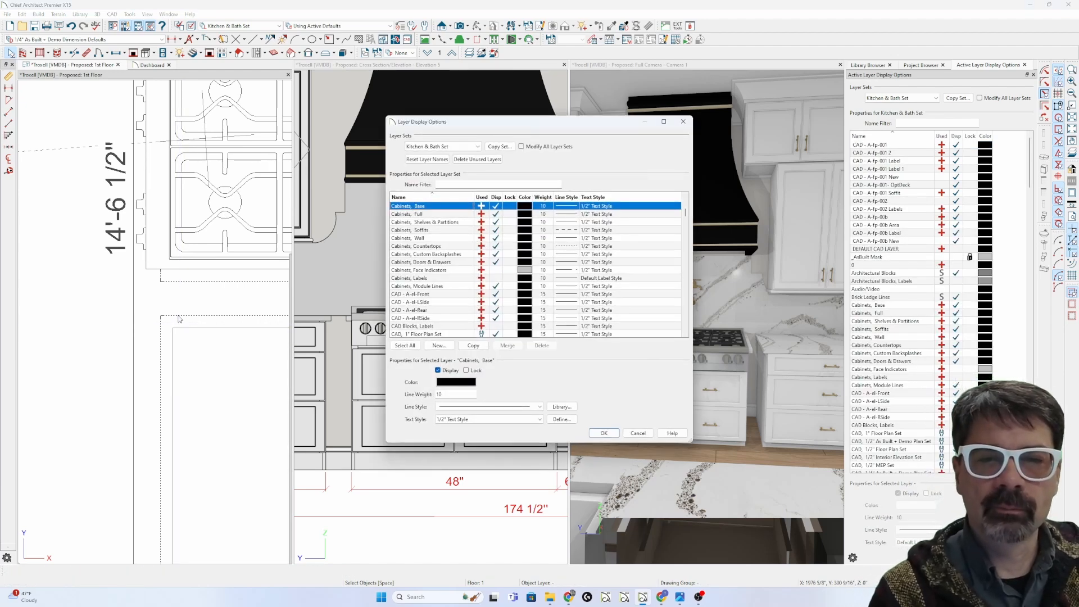
left_click(496, 245)
key("Return")
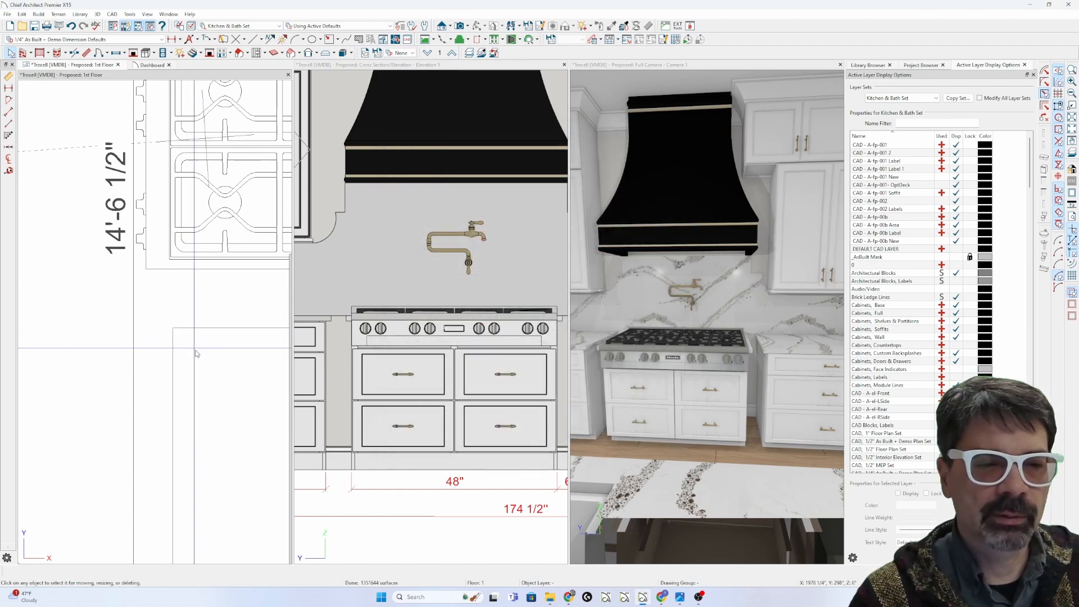
key("l")
key("Return")
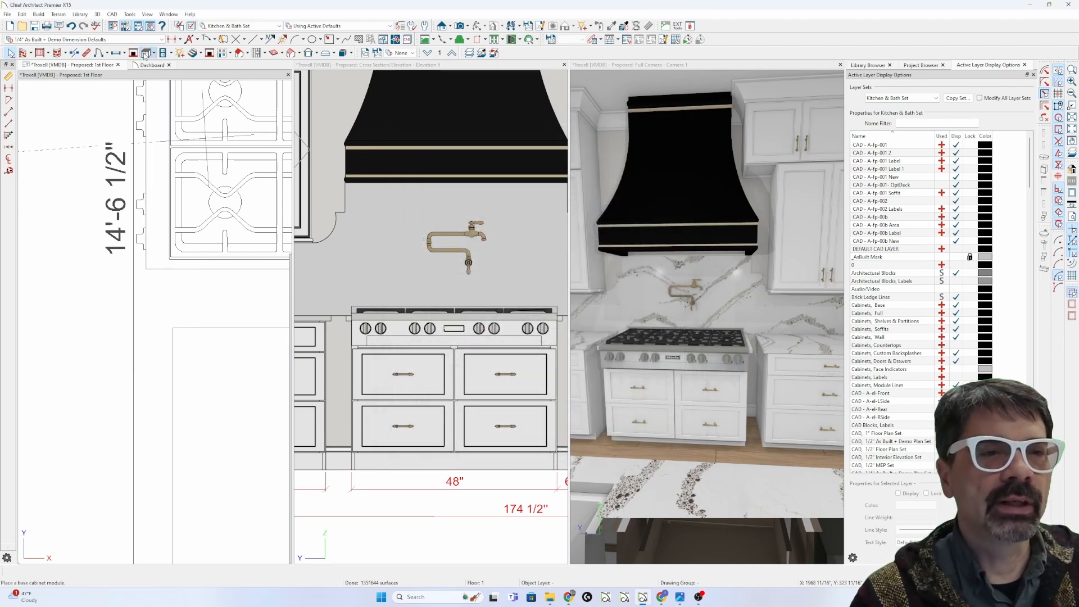
Step: Place a base cabinet filler beside the range in plan
left_click(145, 53)
left_click(8, 112)
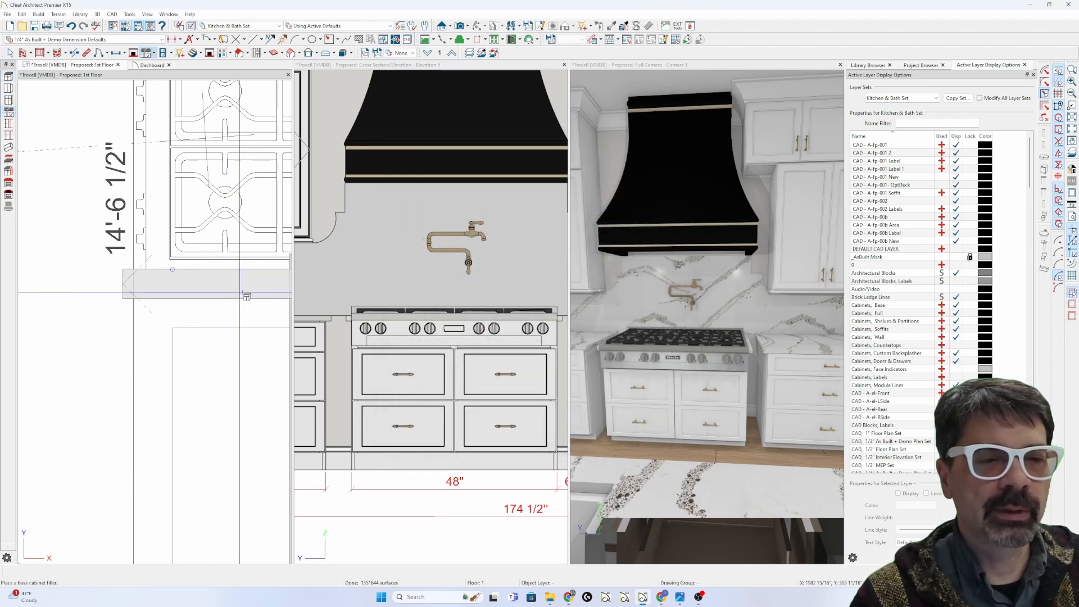
scroll(214, 311, "down", 3)
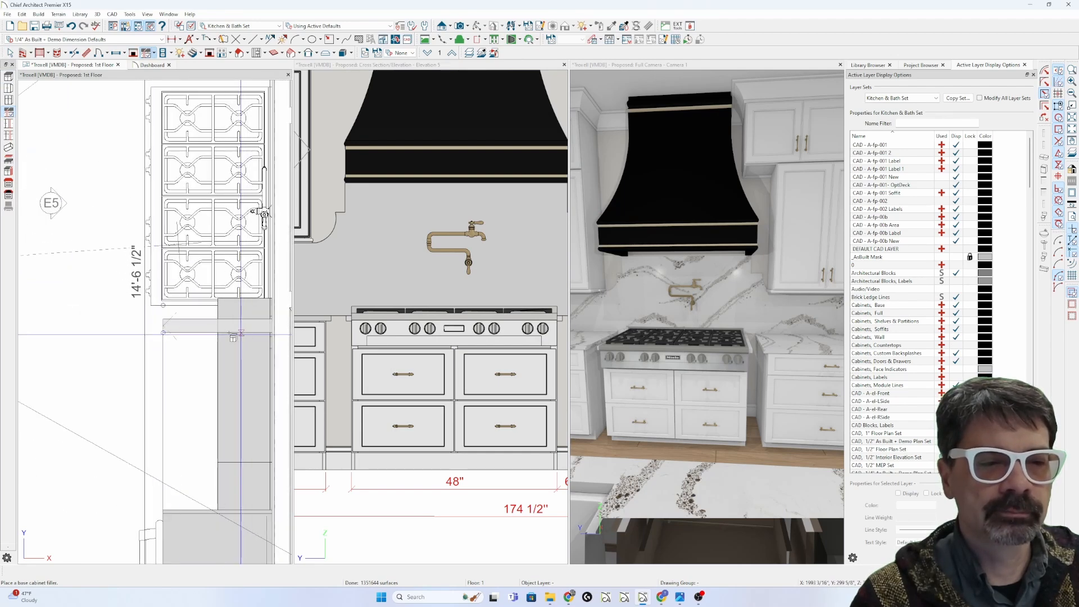
left_click(197, 326)
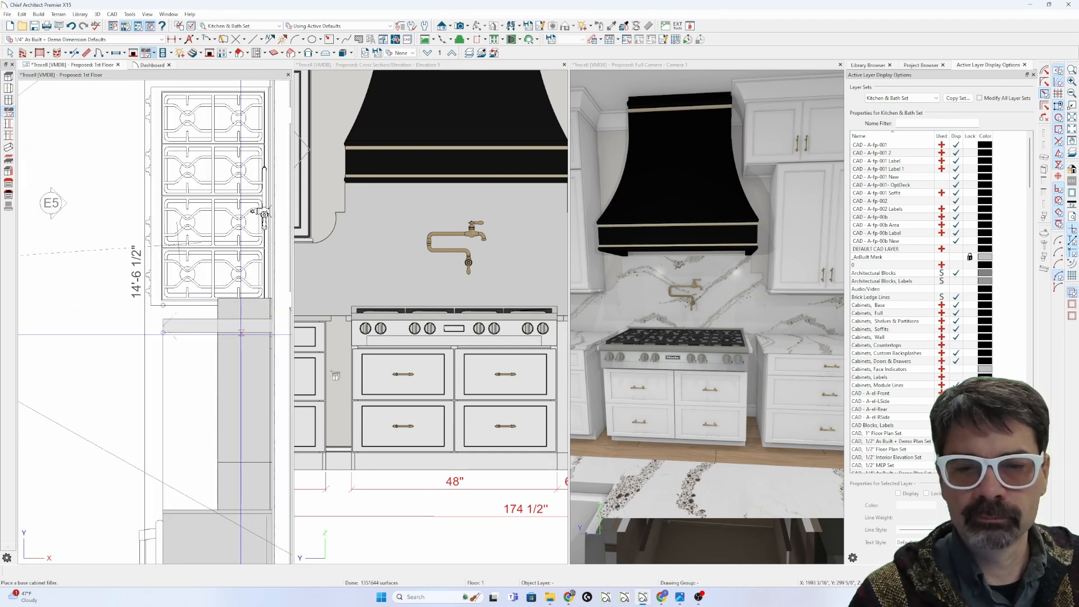
Step: Resize the base filler to 6" wide and select the 3'-3" base cabinet below it
scroll(331, 374, "down", 1)
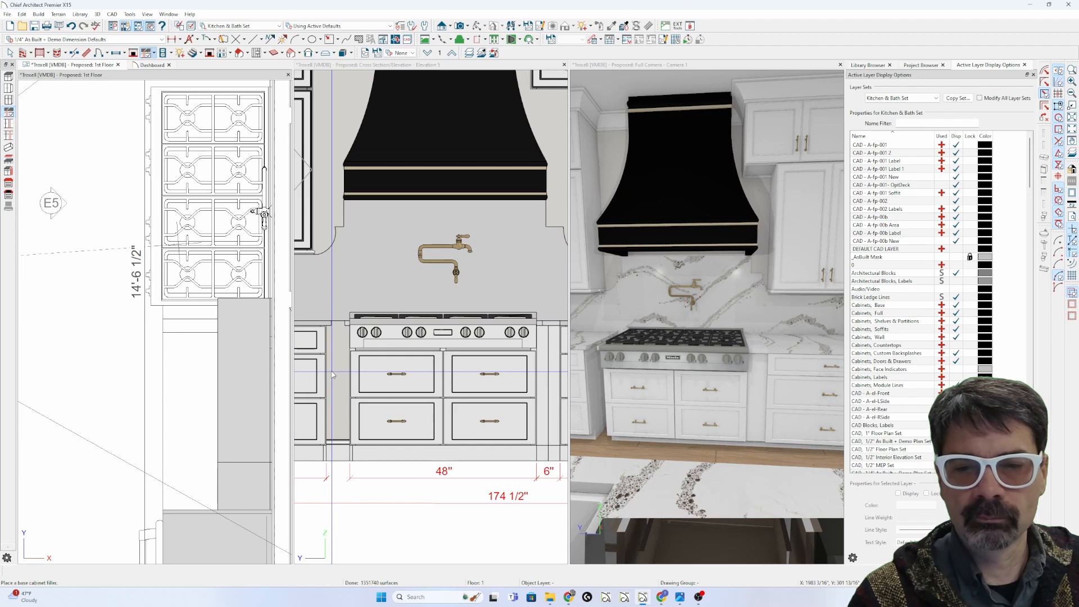
scroll(191, 325, "up", 2)
left_click(192, 320)
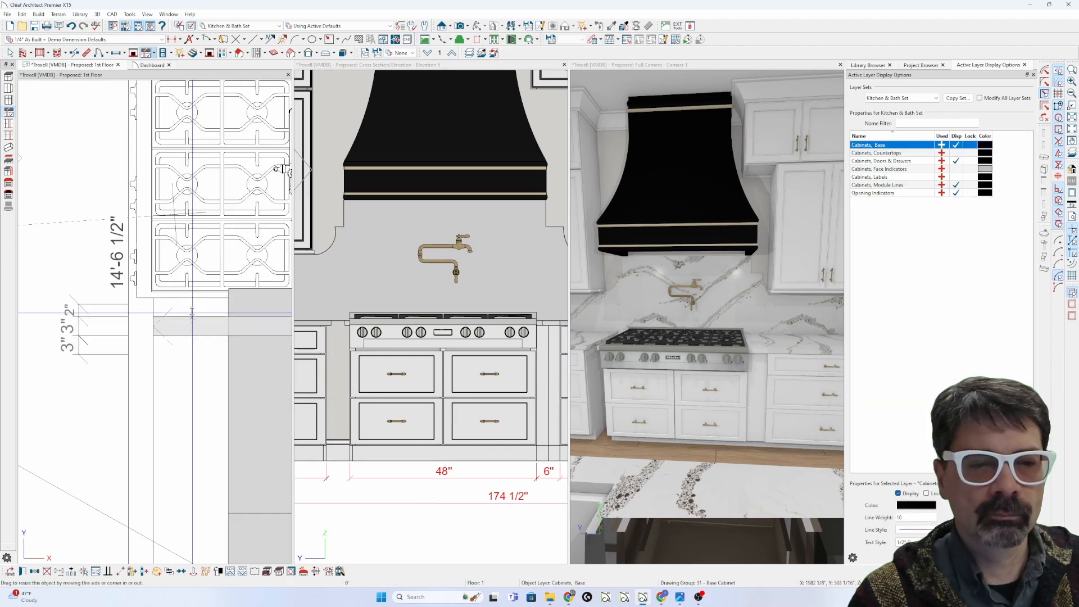
left_click_drag(192, 315, 194, 298)
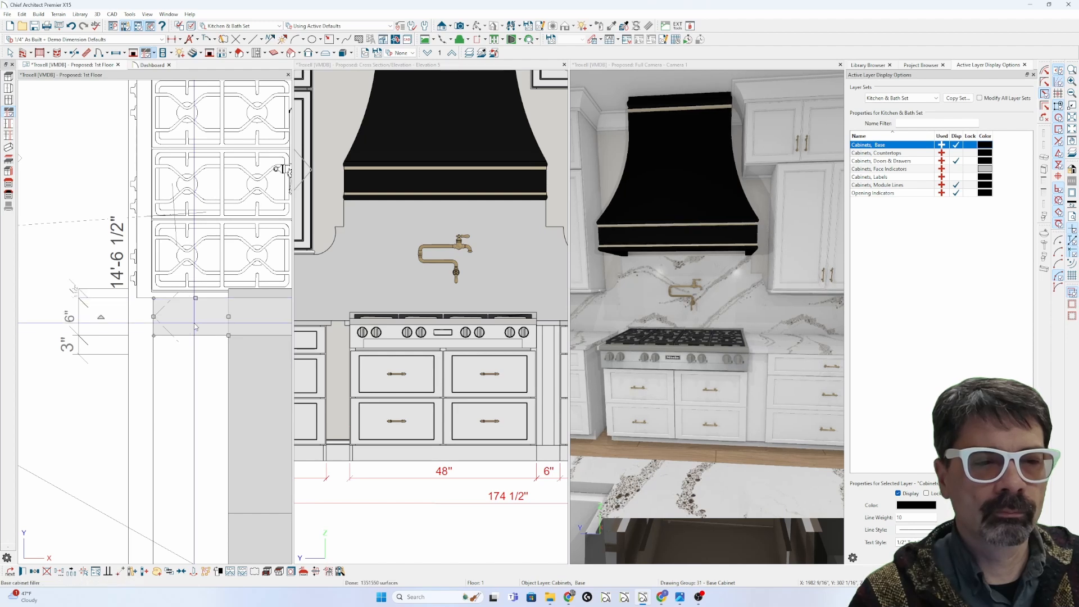
scroll(194, 323, "up", 2)
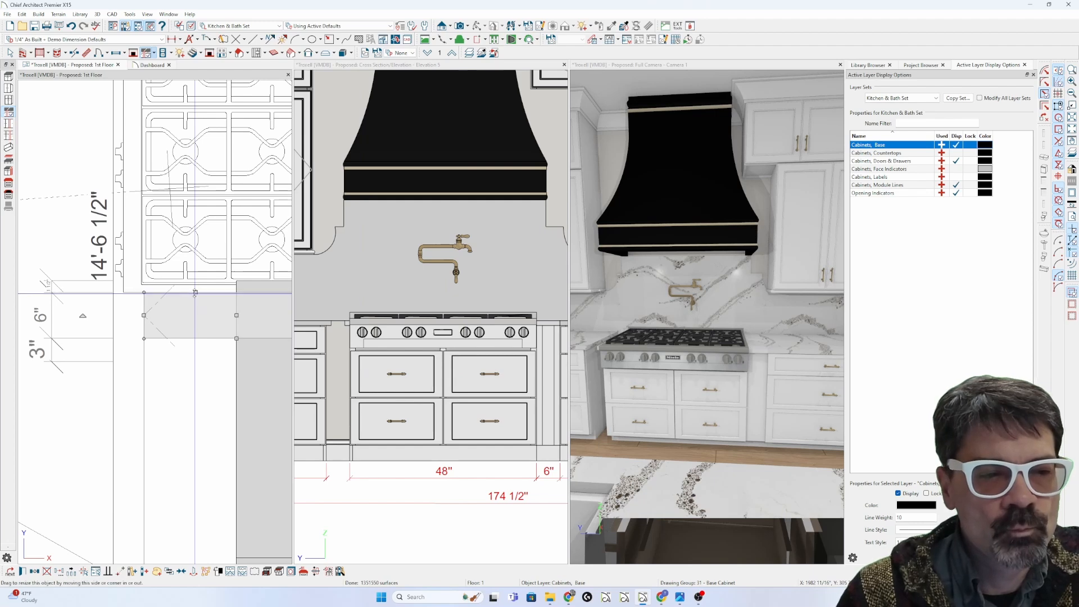
mouse_move(194, 293)
left_mouse_down()
mouse_move(195, 304)
mouse_move(197, 291)
left_mouse_up()
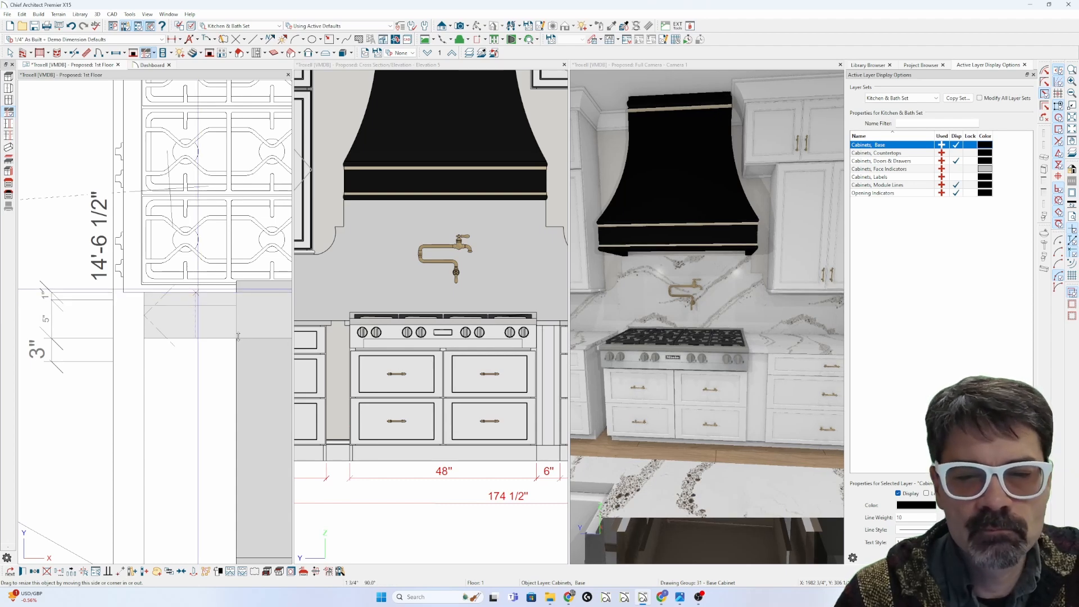
left_click(203, 365)
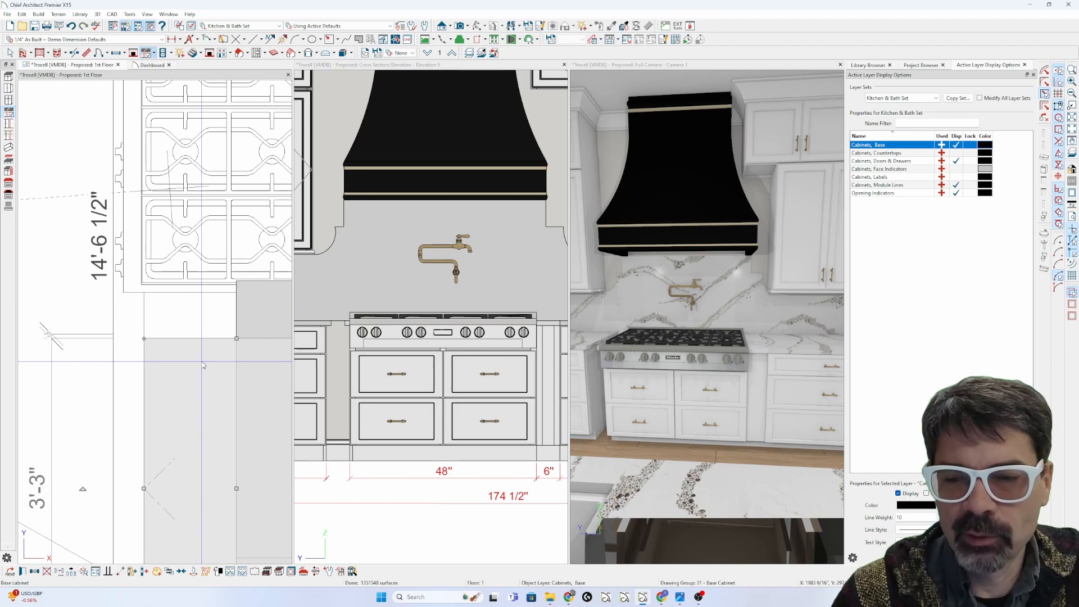
double_click(203, 366)
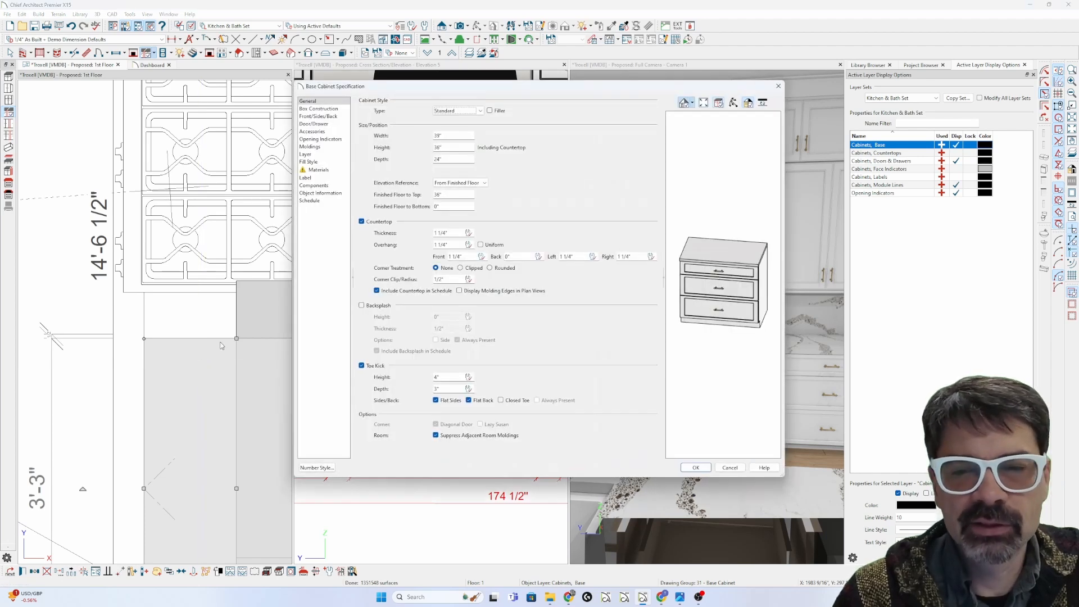
left_click(323, 108)
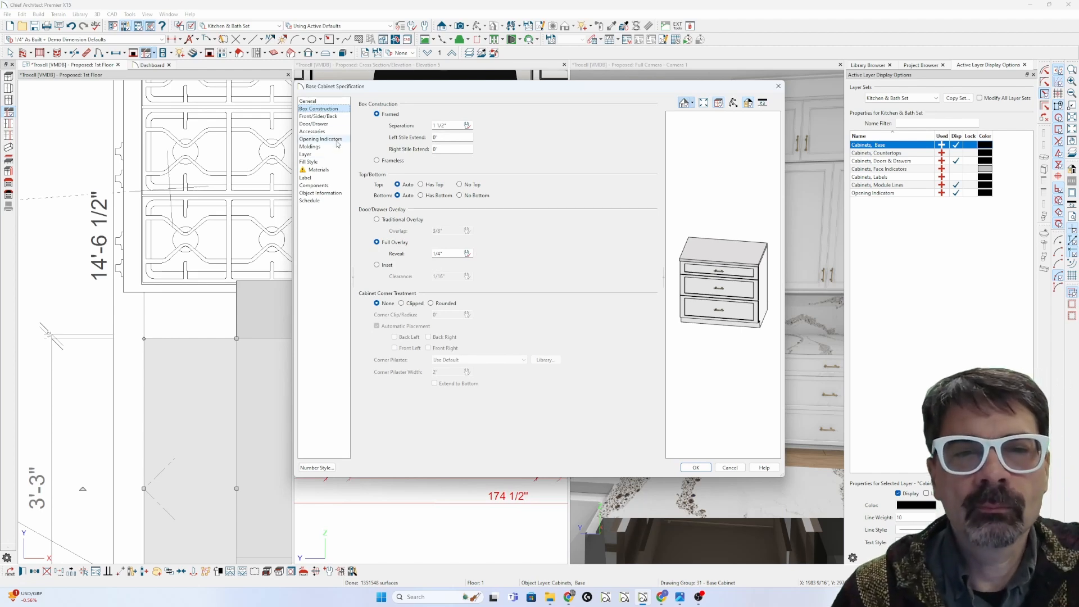
left_click(335, 101)
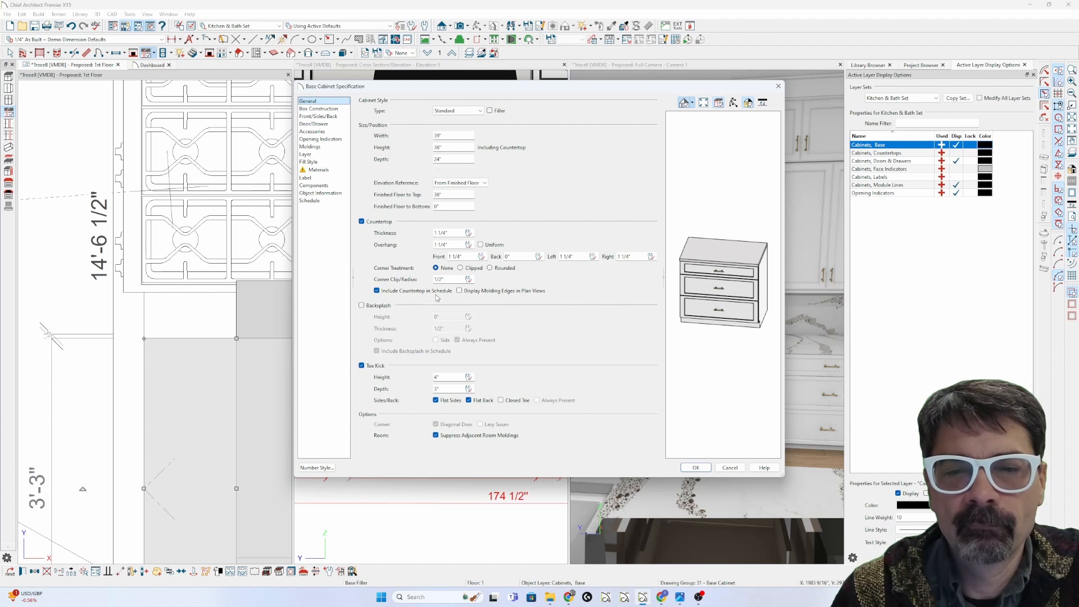
left_click(336, 110)
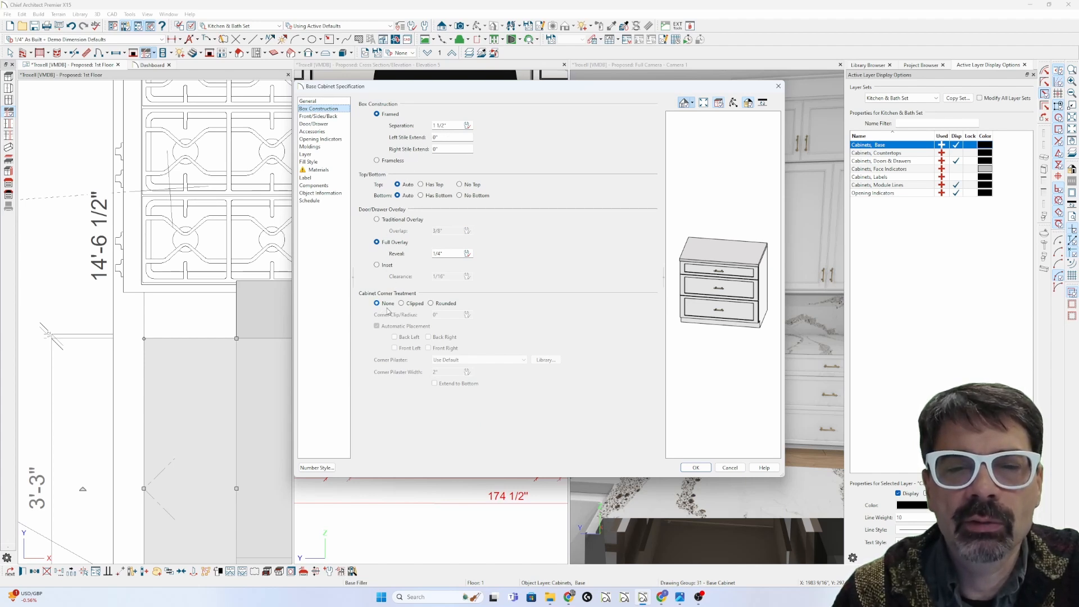
left_click(337, 116)
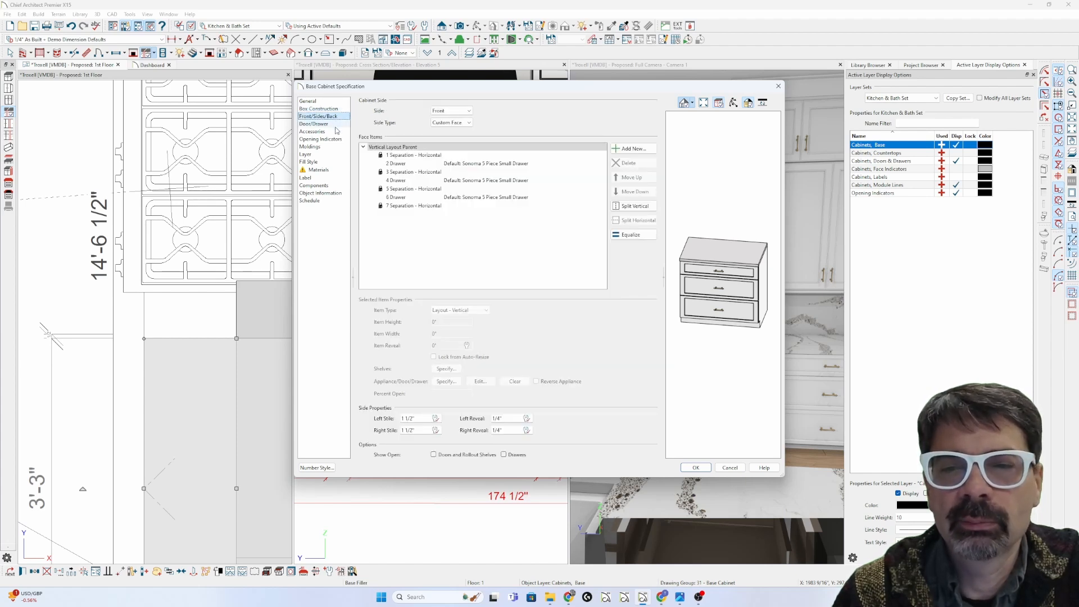
left_click(338, 130)
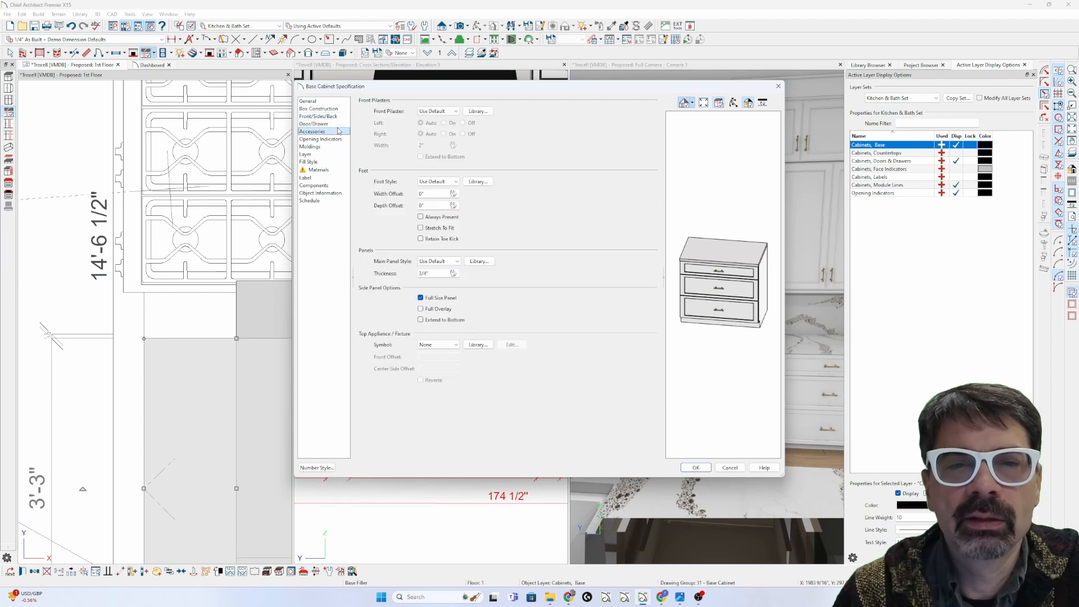
left_click(336, 124)
left_click(336, 132)
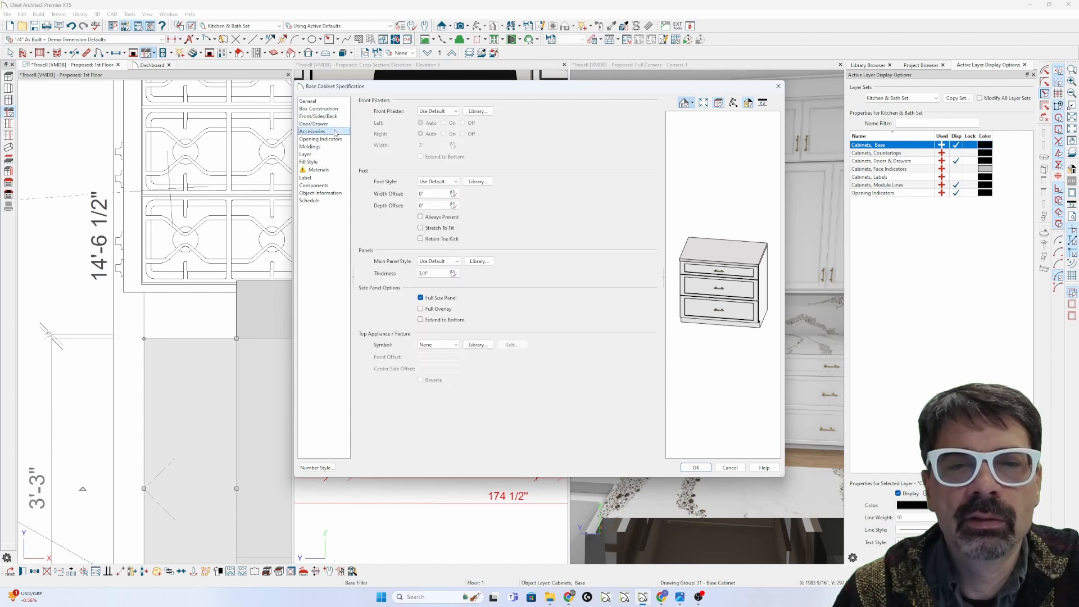
left_click(334, 139)
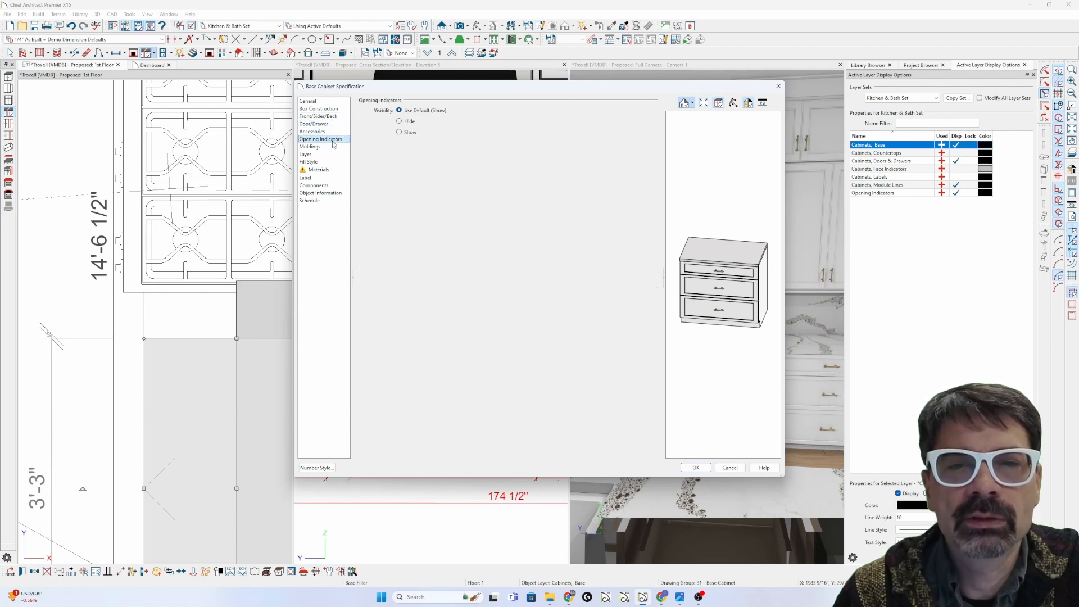
left_click(334, 146)
left_click(334, 155)
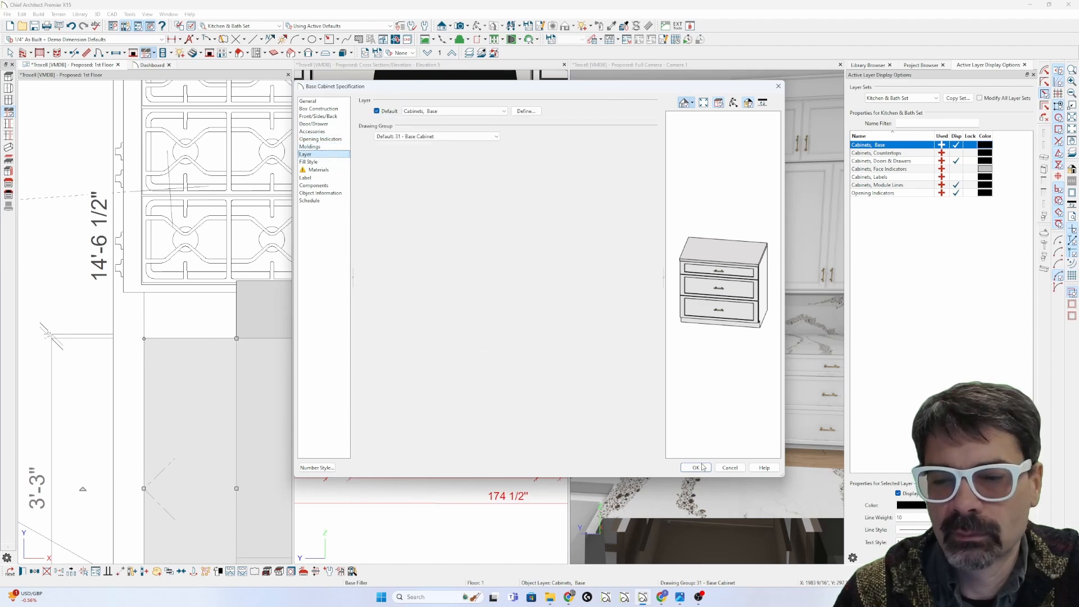
left_click(695, 467)
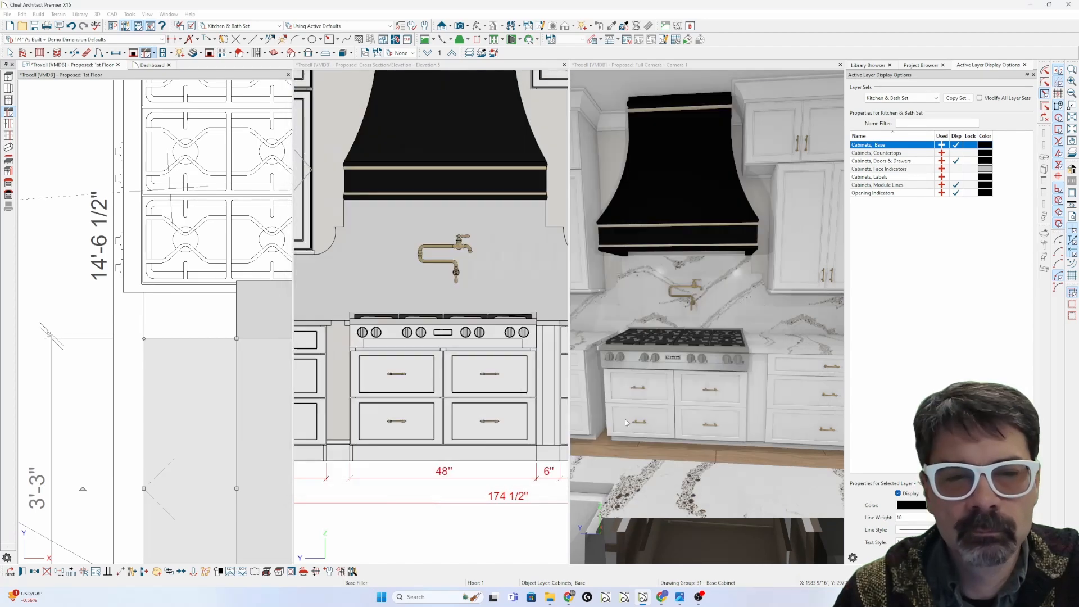
Step: Place a 6" base filler beside the range and check its Width 6" and Filler settings
left_click(189, 321)
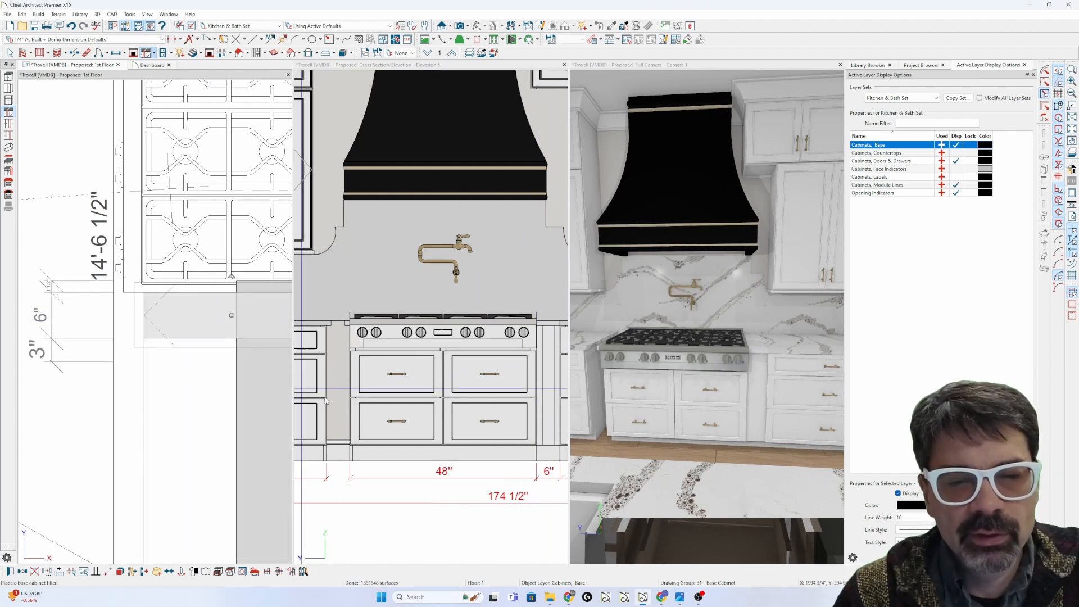
scroll(222, 413, "down", 3)
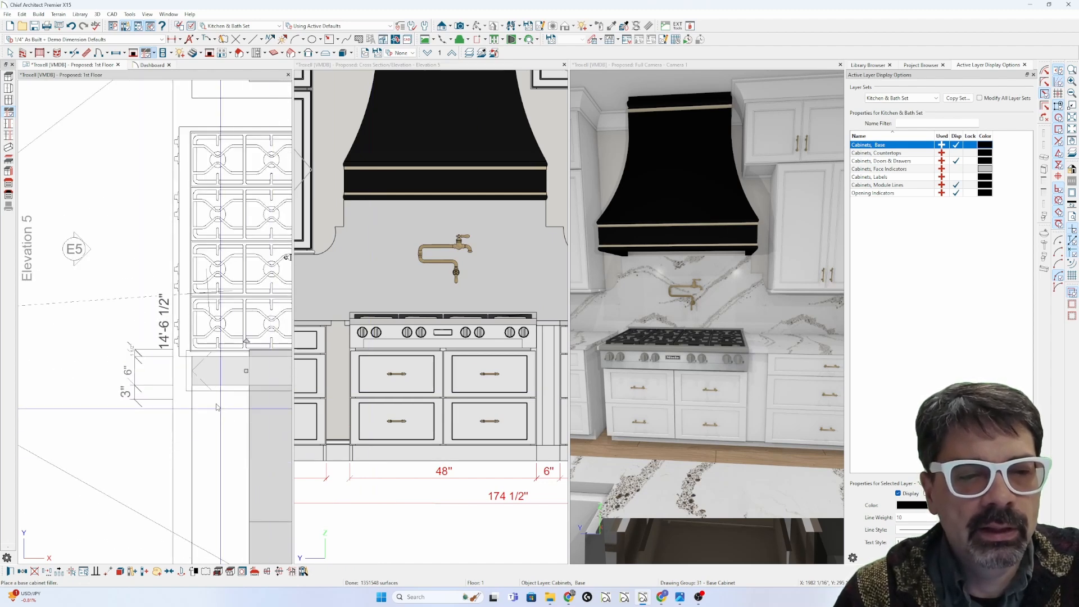
key("ctrl+e")
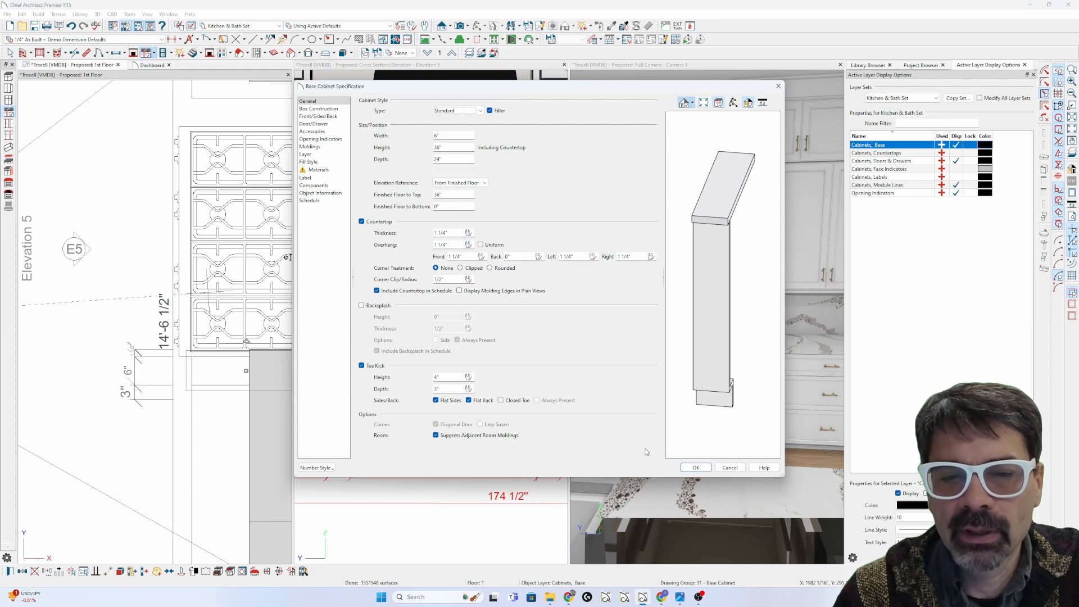
left_click(682, 468)
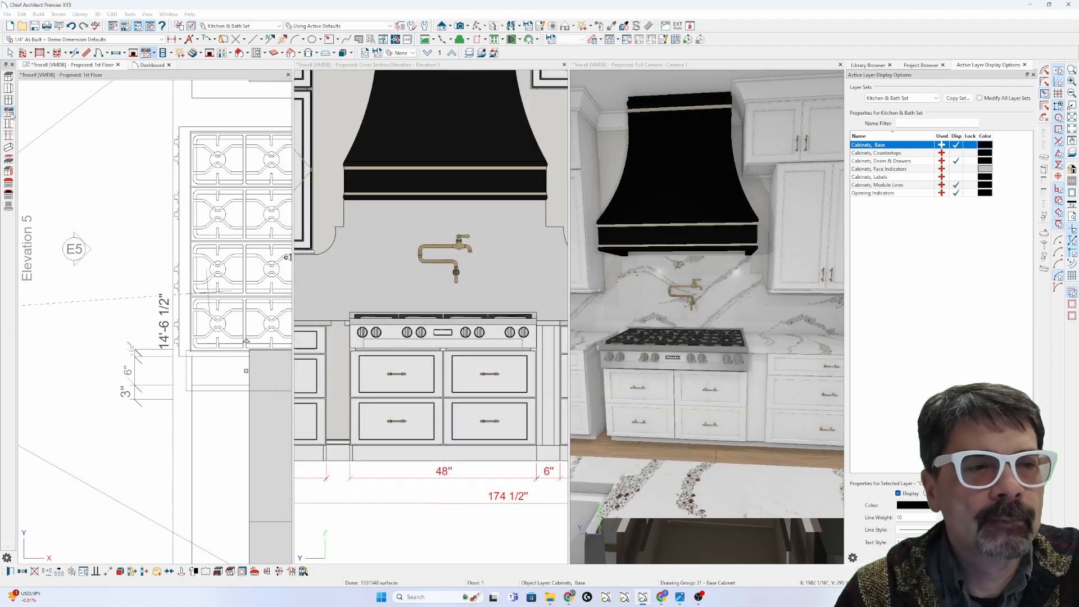
key("Escape")
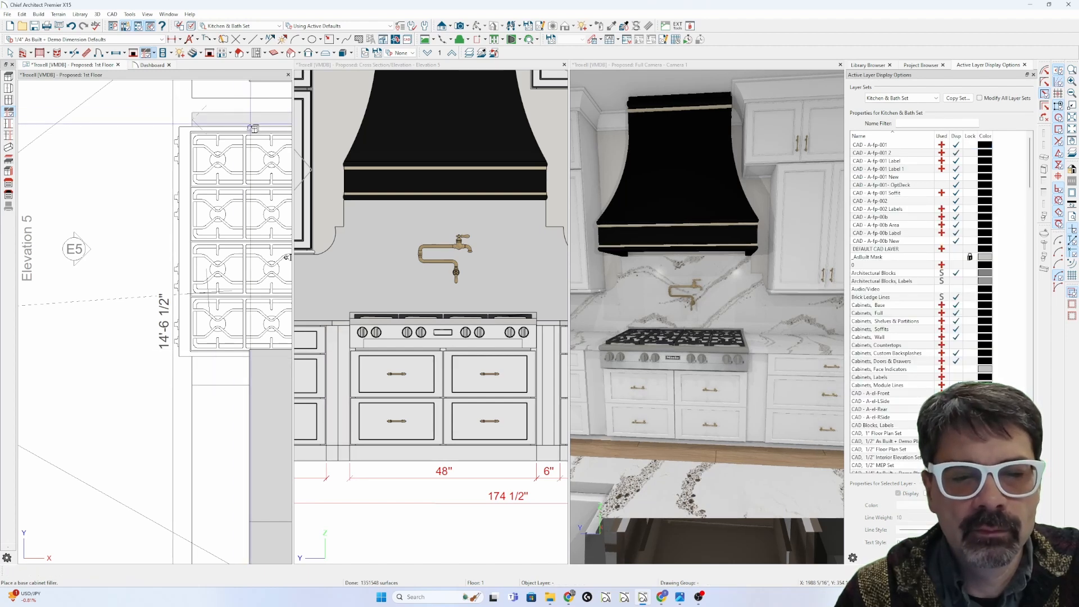
Step: In Elevation 5, drag the left filler's side edges to resize it to about 3 5/16" wide
right_click(344, 388)
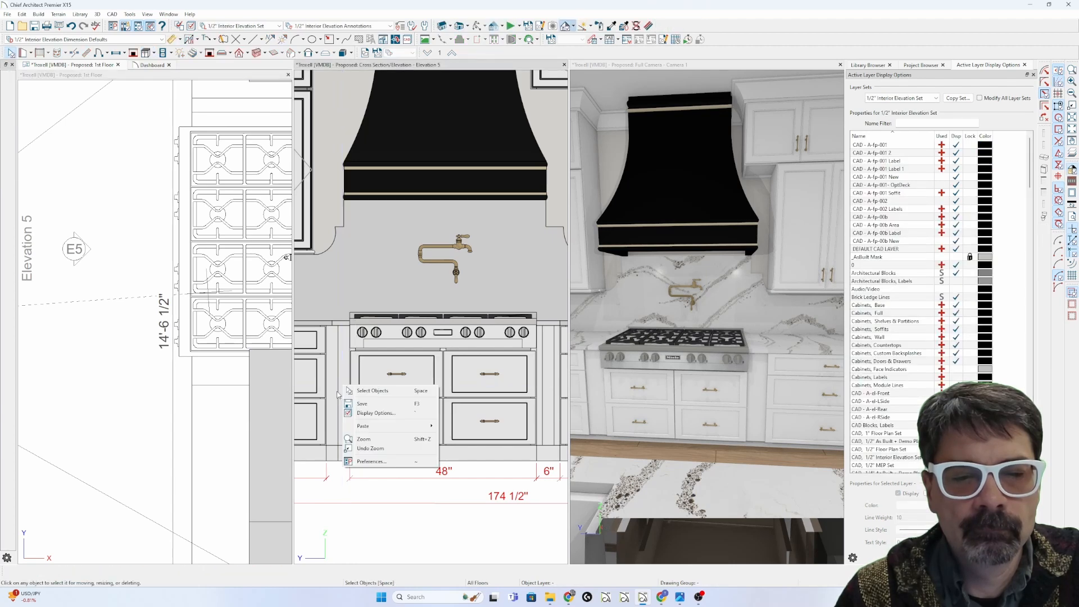
left_click(344, 390)
left_click(342, 390)
left_click_drag(338, 390, 321, 389)
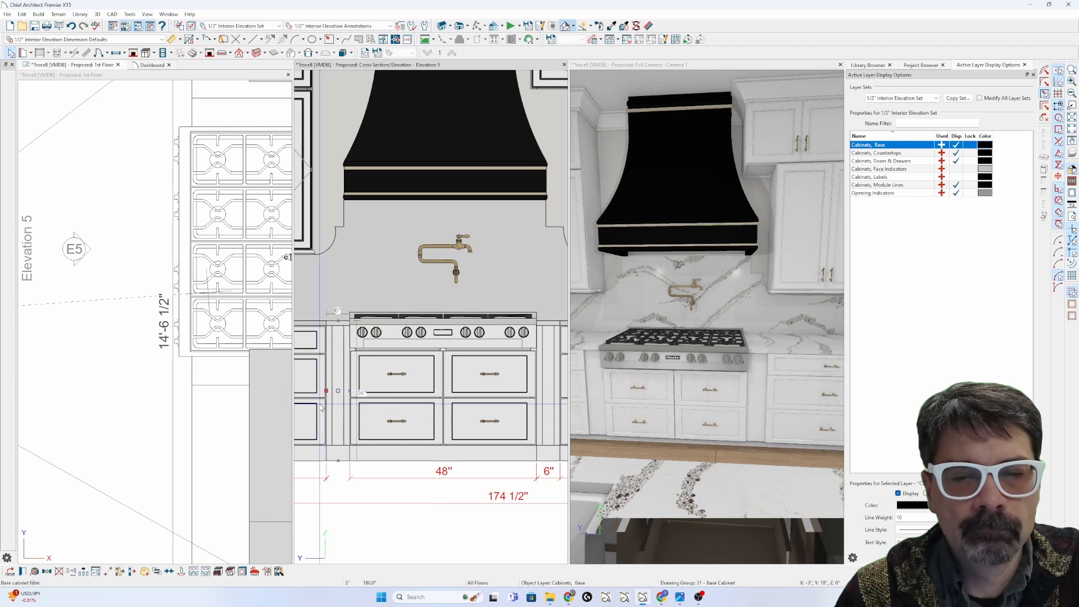
scroll(318, 404, "up", 3)
left_click_drag(328, 384, 345, 396)
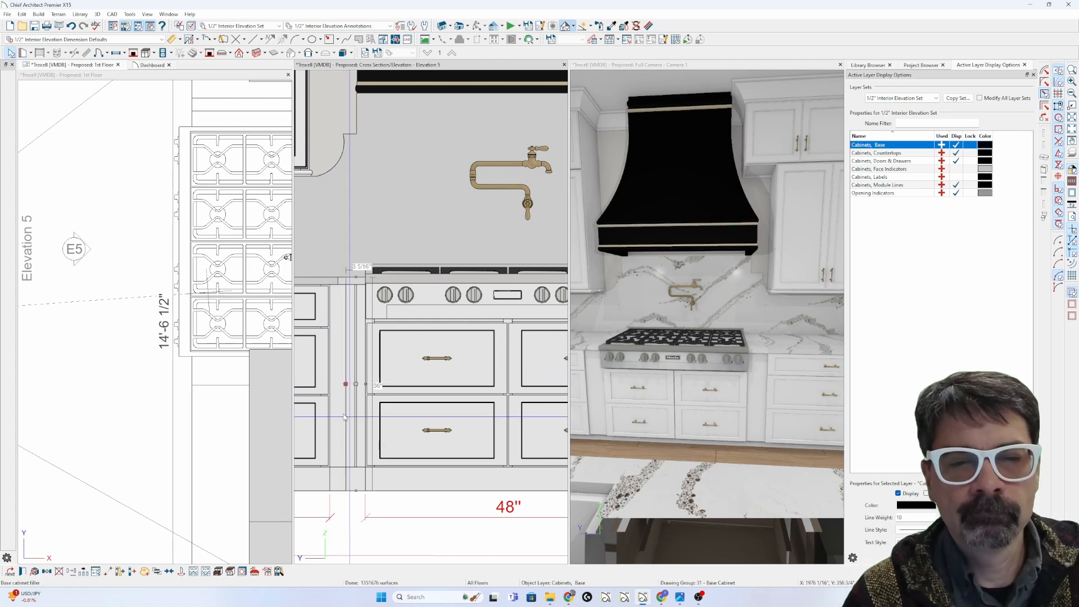
Step: Set the left filler's Width to 3" in its specification dialog
double_click(347, 390)
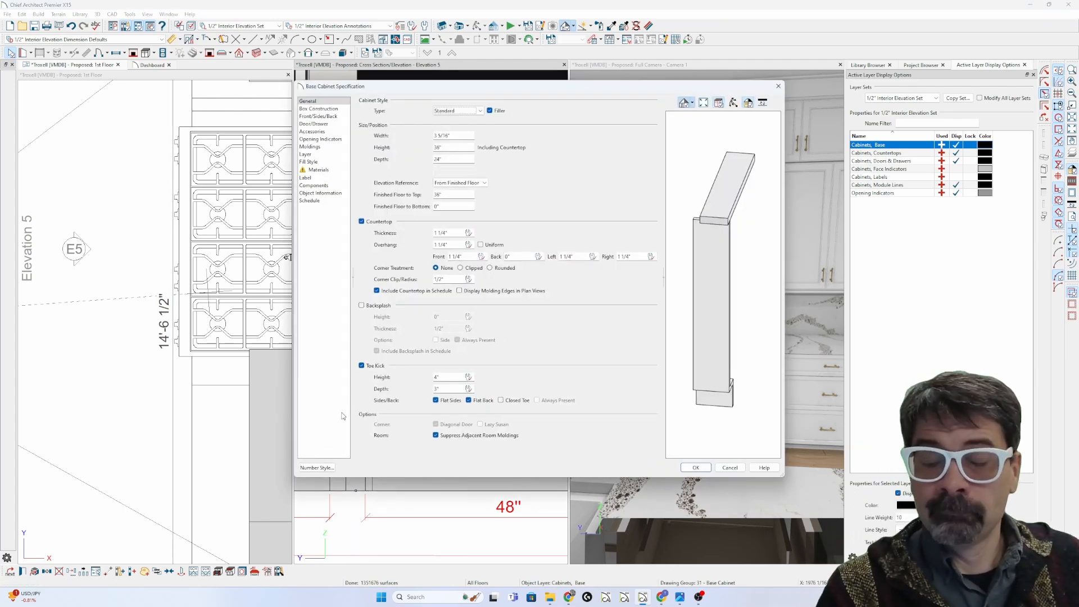
left_click(462, 137)
key("ctrl+a")
type("3")
key("Return")
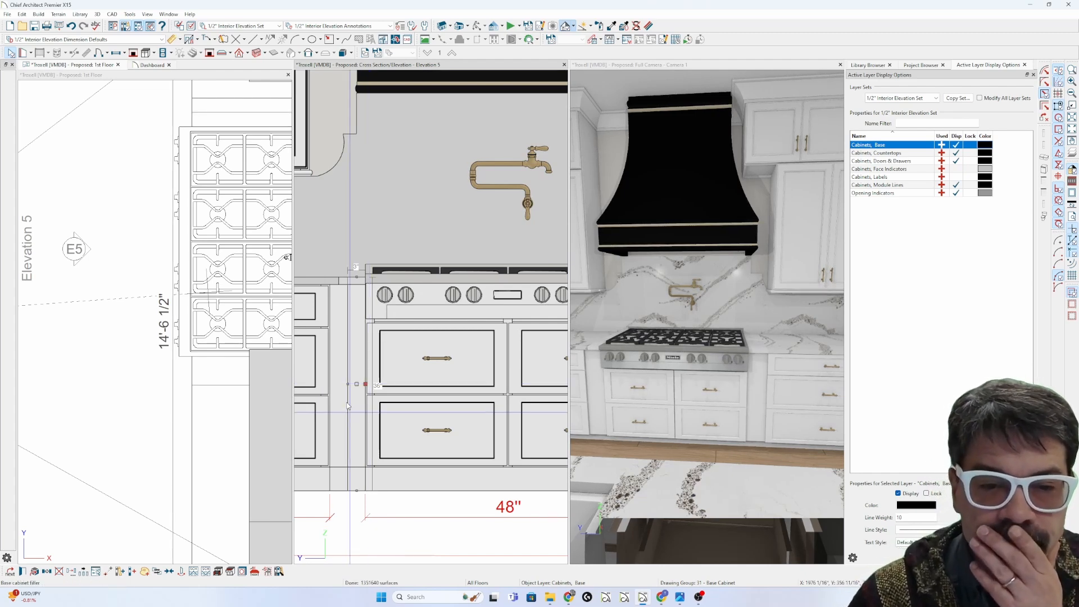
Step: Revise the left filler's width to 6" and reopen its specifications
double_click(349, 392)
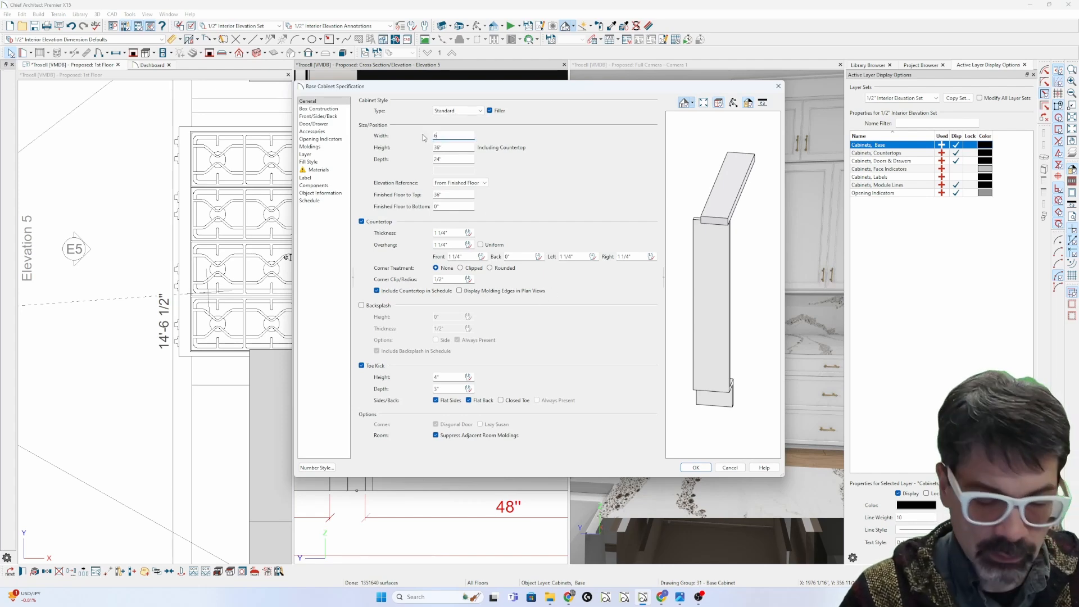
key("Return")
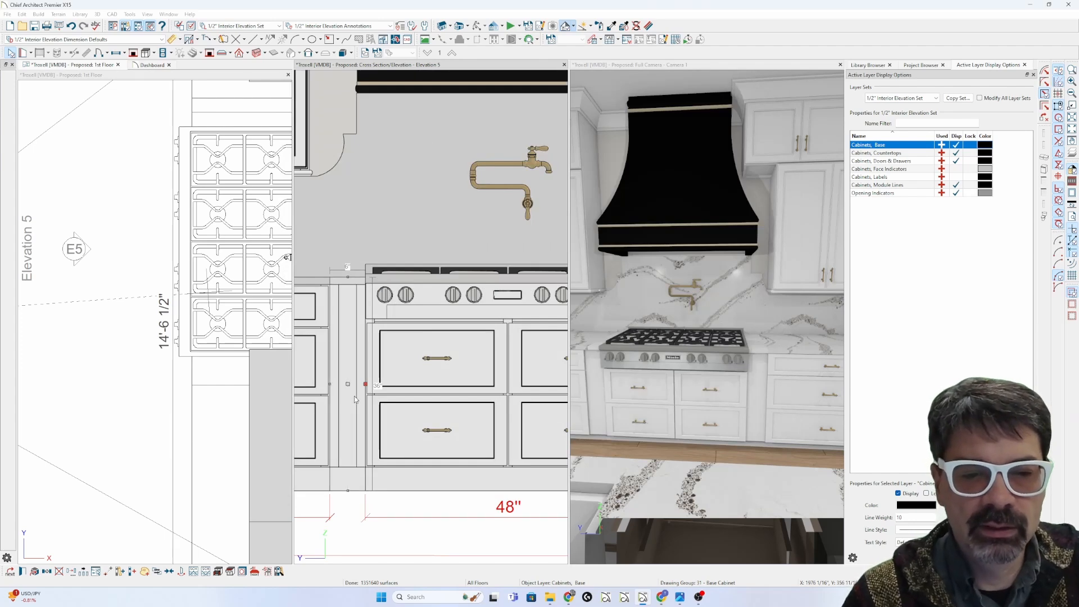
double_click(346, 359)
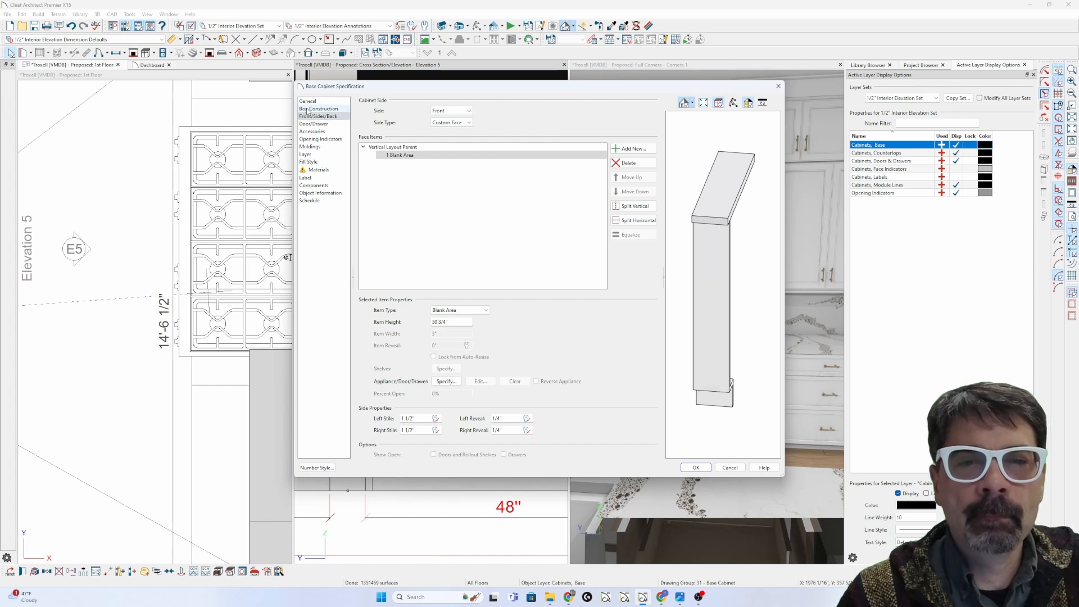
Step: Make the filler's box construction frameless
left_click(308, 109)
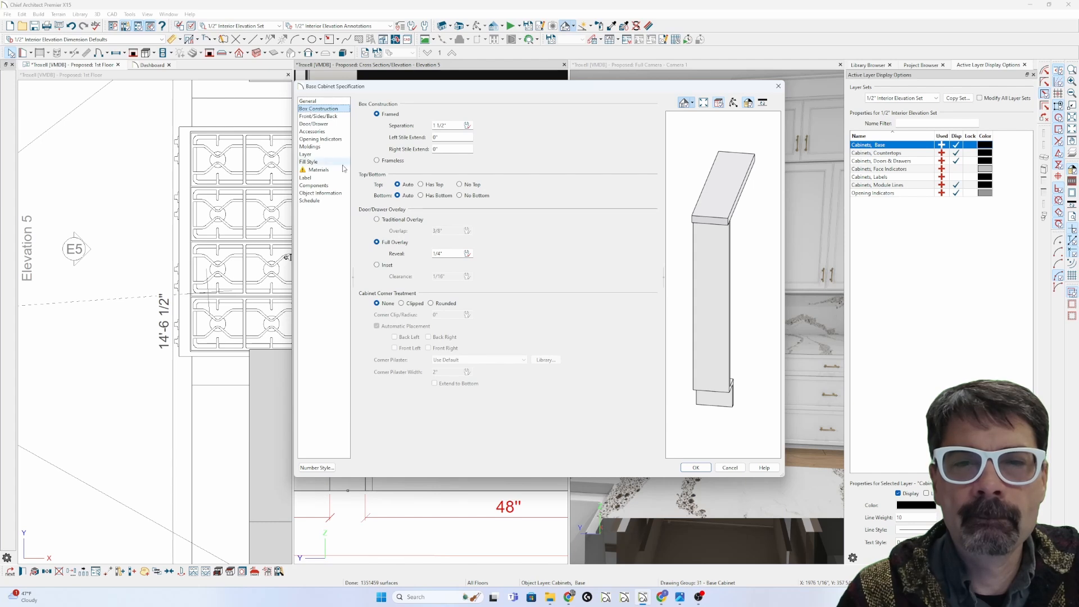
left_click(384, 161)
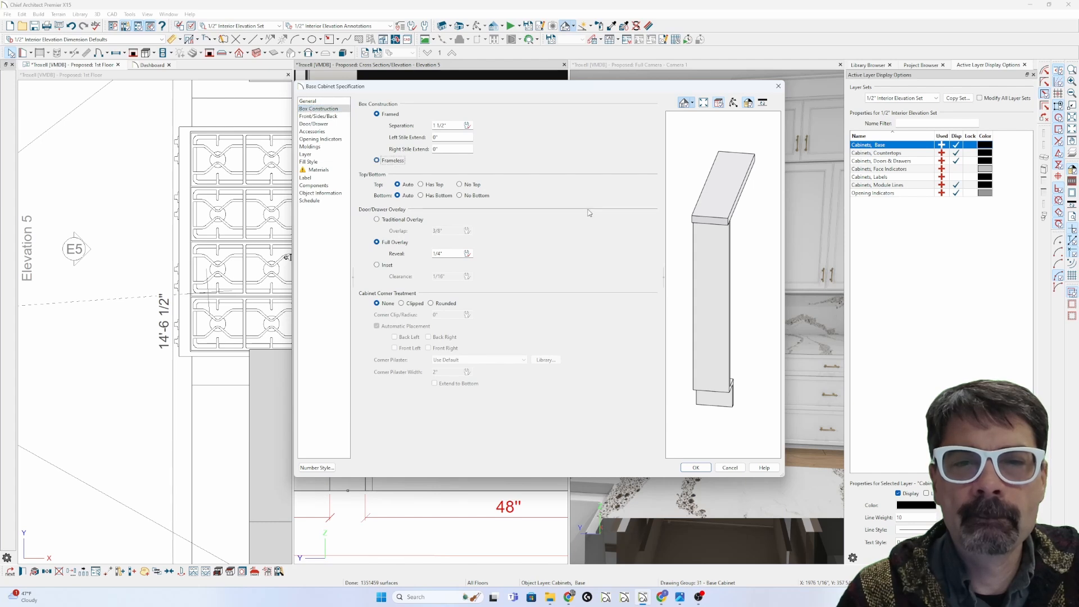
left_click(706, 298)
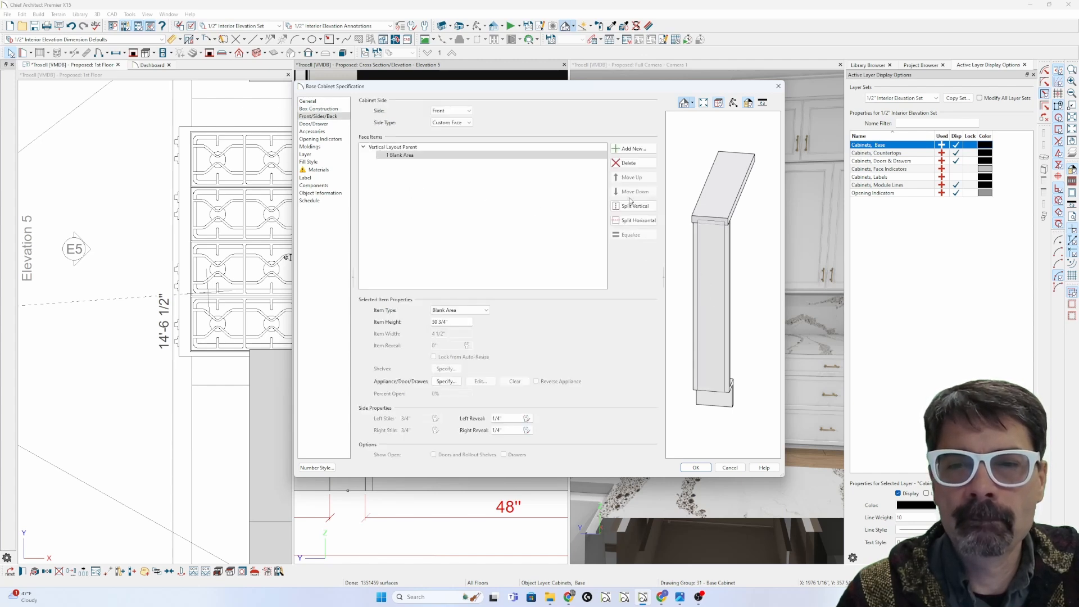
Step: Remove the front's blank area and toggle the face layout to default and back to custom
left_click(627, 162)
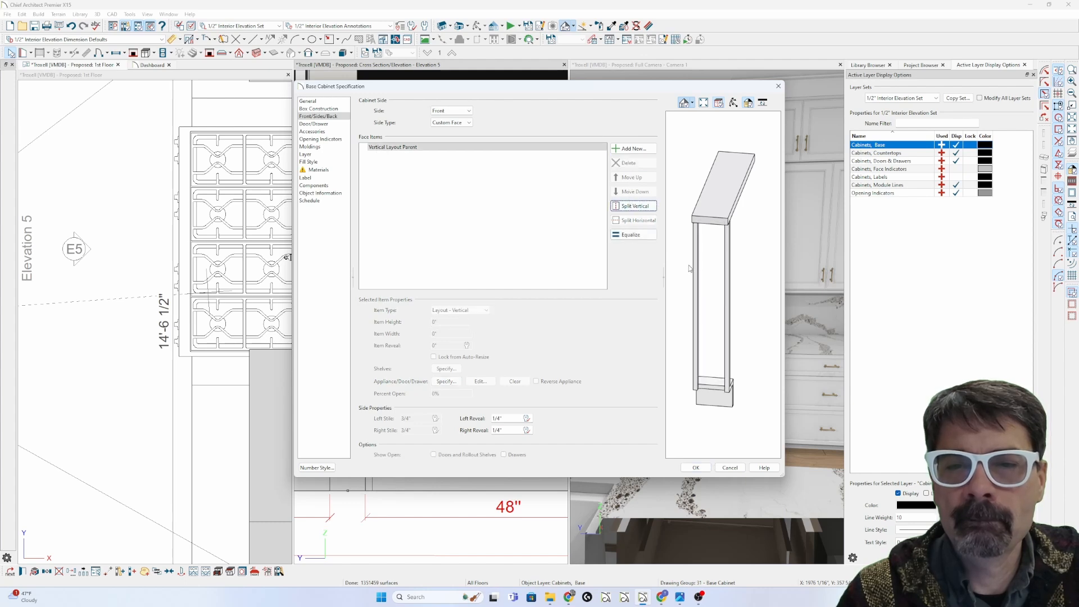
left_click(505, 148)
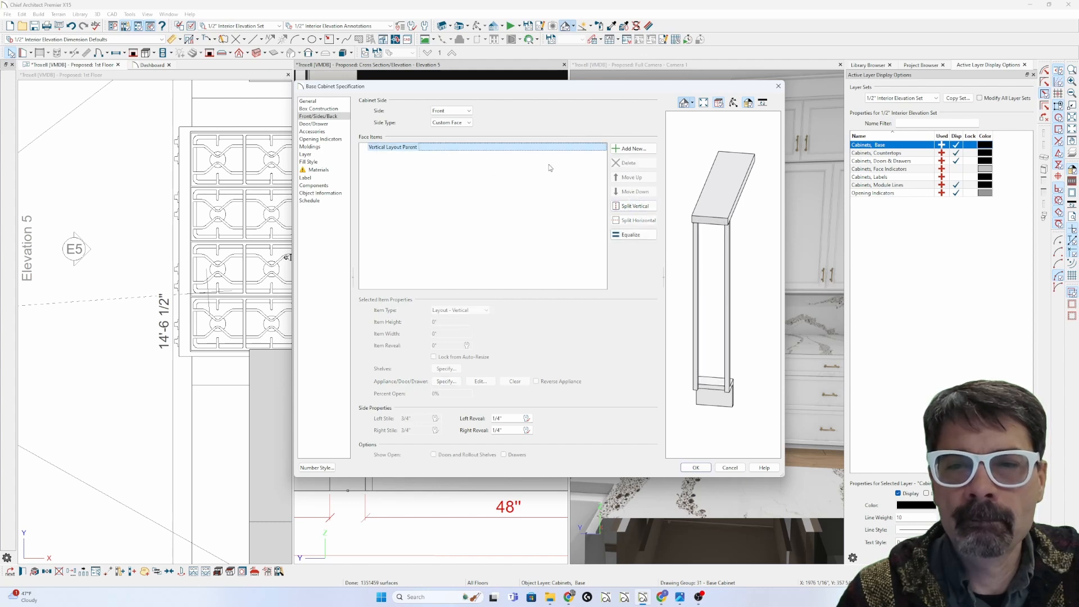
left_click(451, 123)
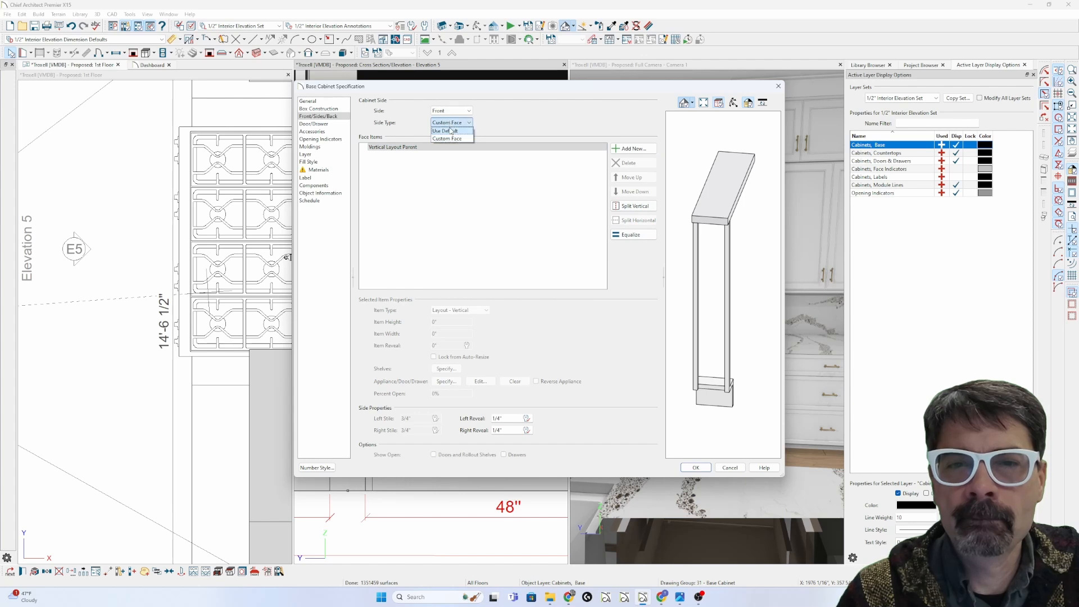
left_click(453, 131)
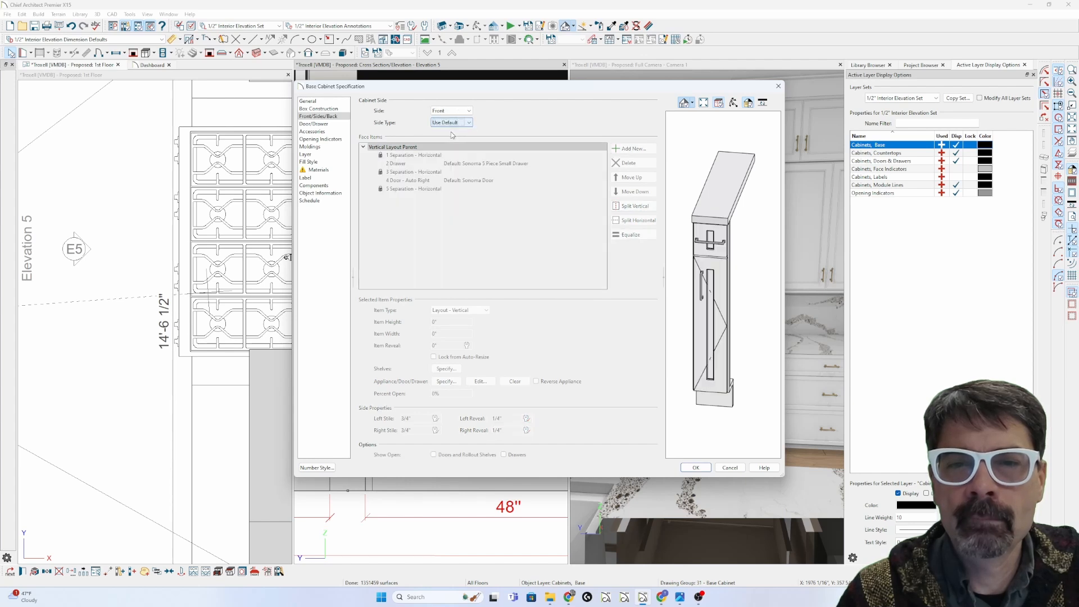
left_click(450, 149)
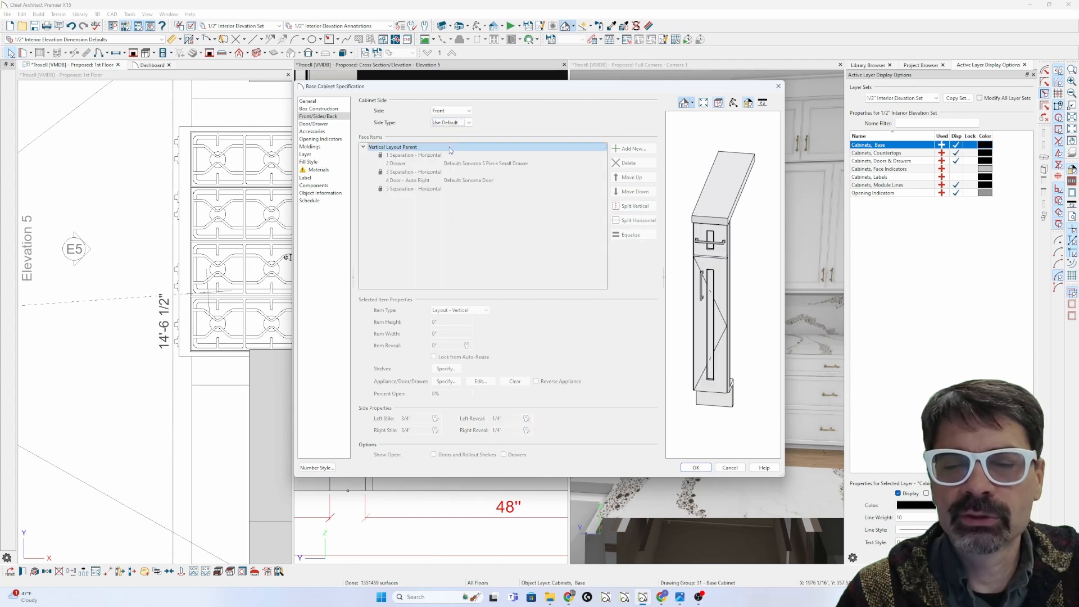
left_click(451, 123)
left_click(454, 140)
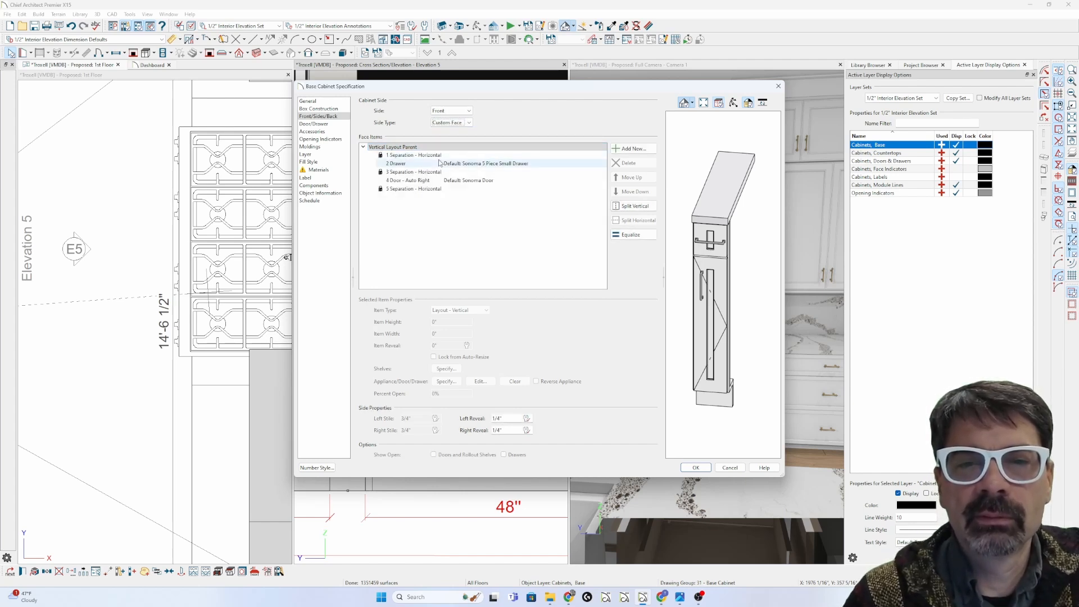
Step: Delete the drawer, remove the door, and make the middle face item a Blank Area
left_click(440, 164)
left_click(633, 163)
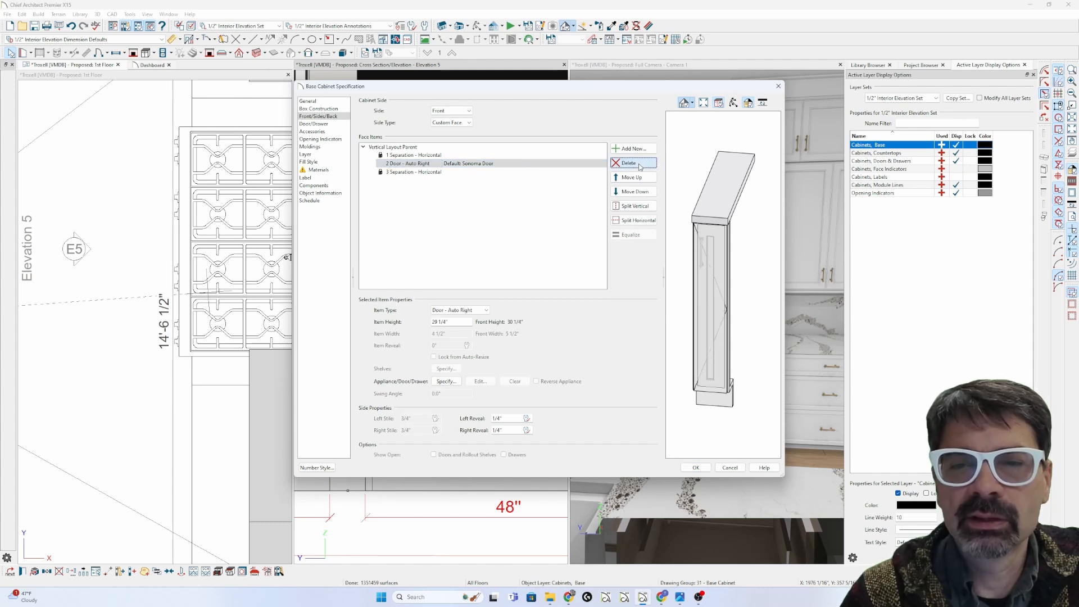
left_click(641, 164)
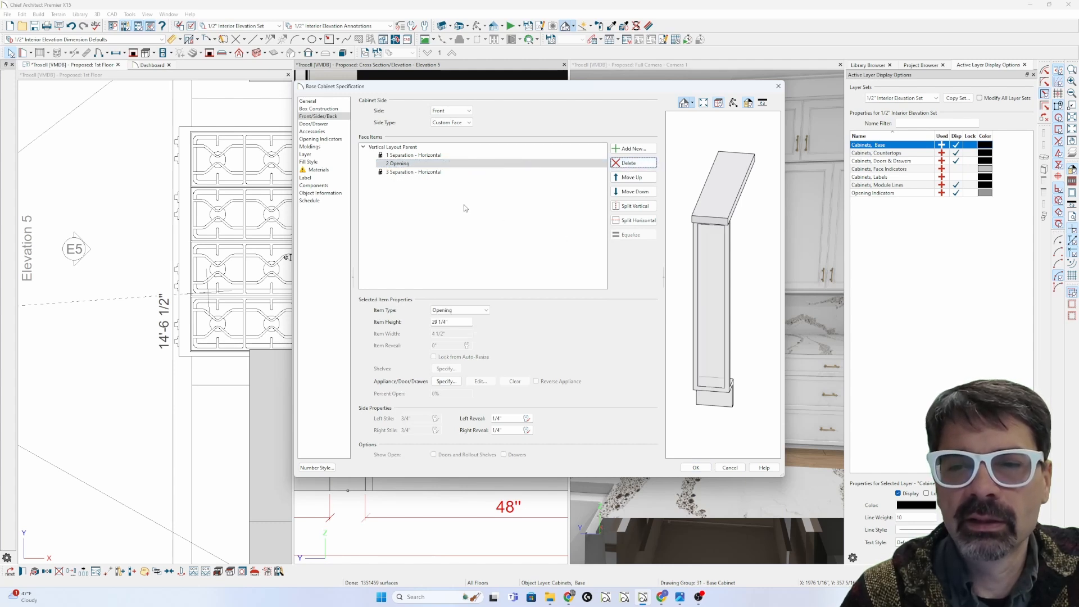
left_click(476, 312)
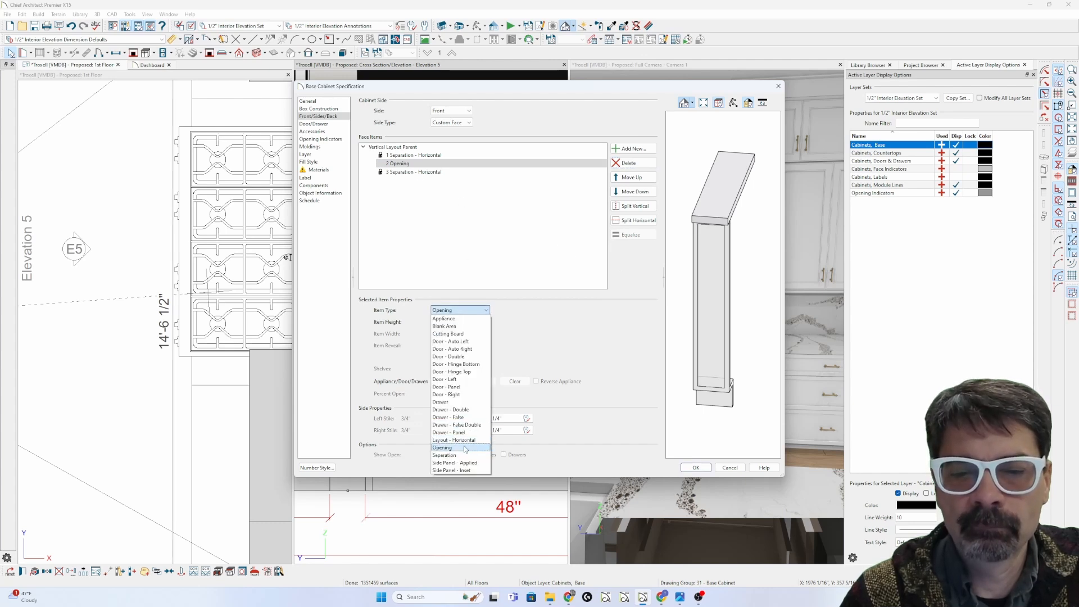
left_click(470, 327)
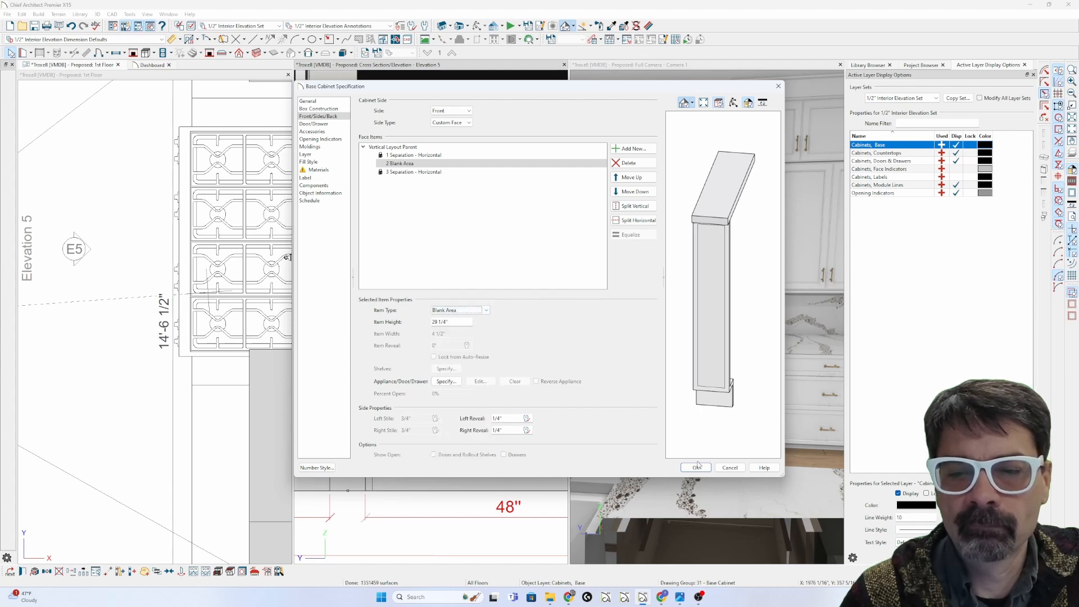
left_click(696, 466)
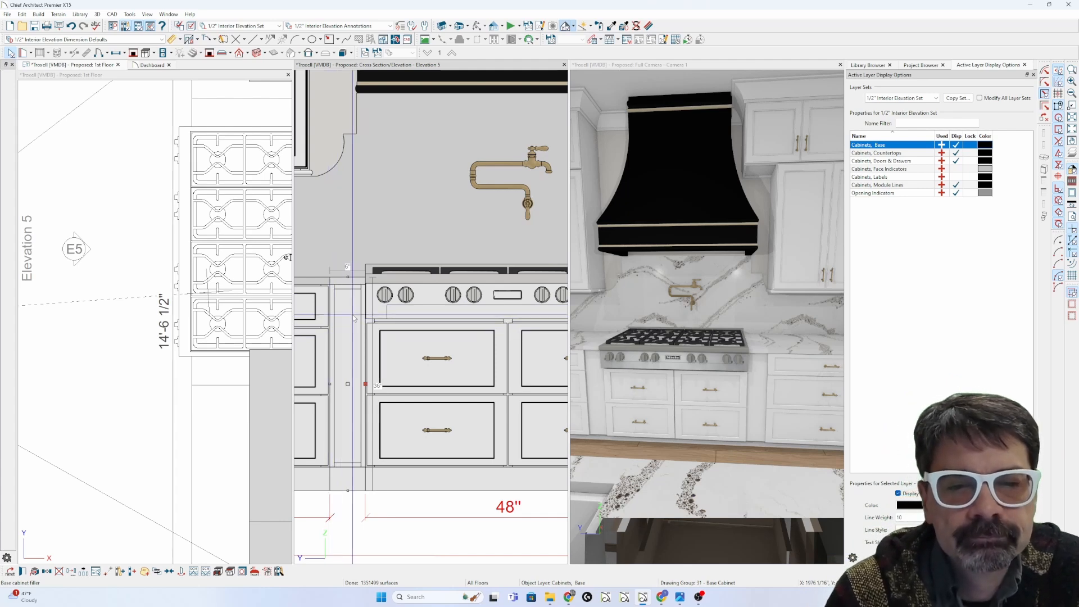
scroll(354, 319, "down", 1)
scroll(354, 319, "down", 5)
left_click(364, 450)
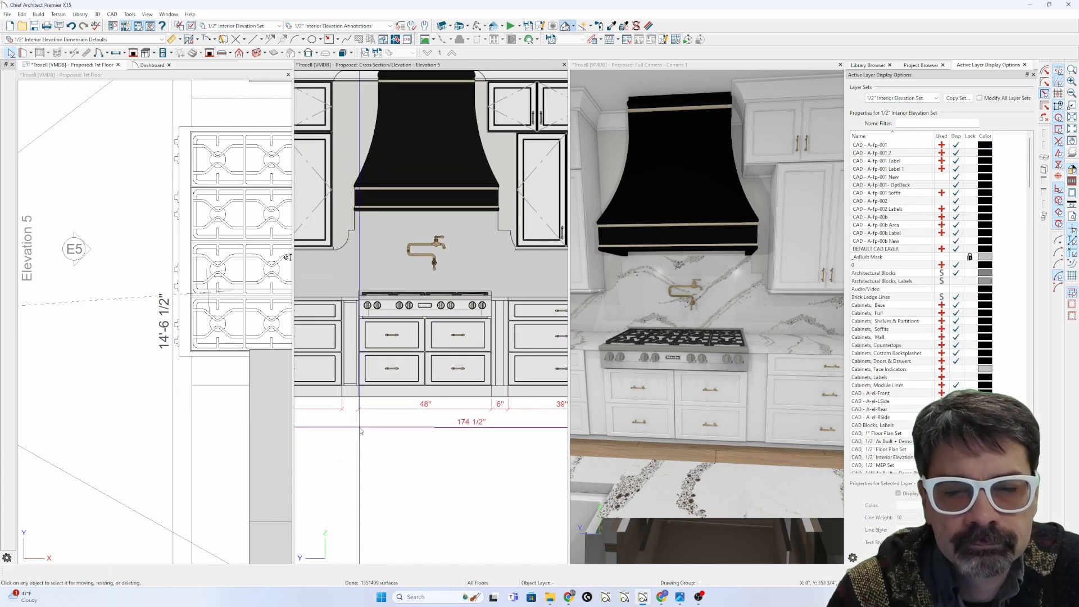
scroll(363, 429, "down", 1)
scroll(481, 379, "up", 2)
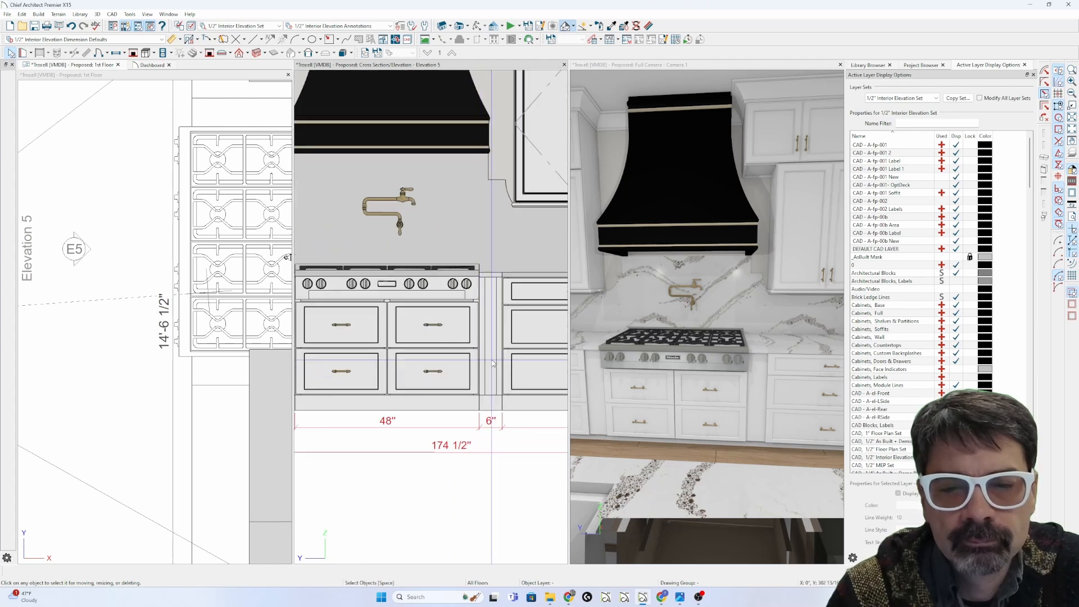
Step: Review the right 6" filler's front face layout and close without saving
left_click(493, 363)
double_click(495, 342)
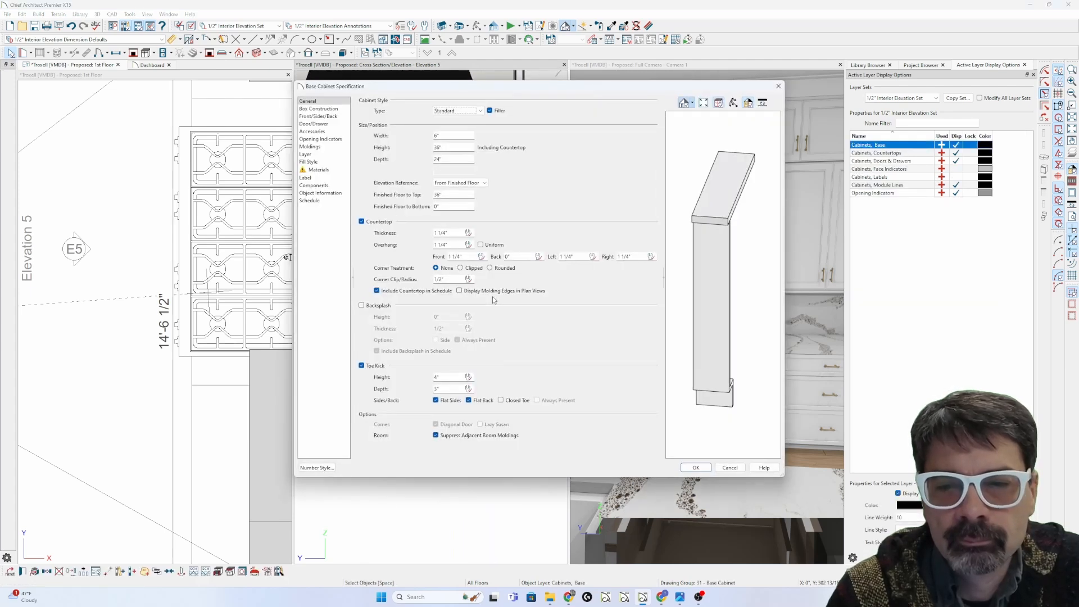
left_click(707, 288)
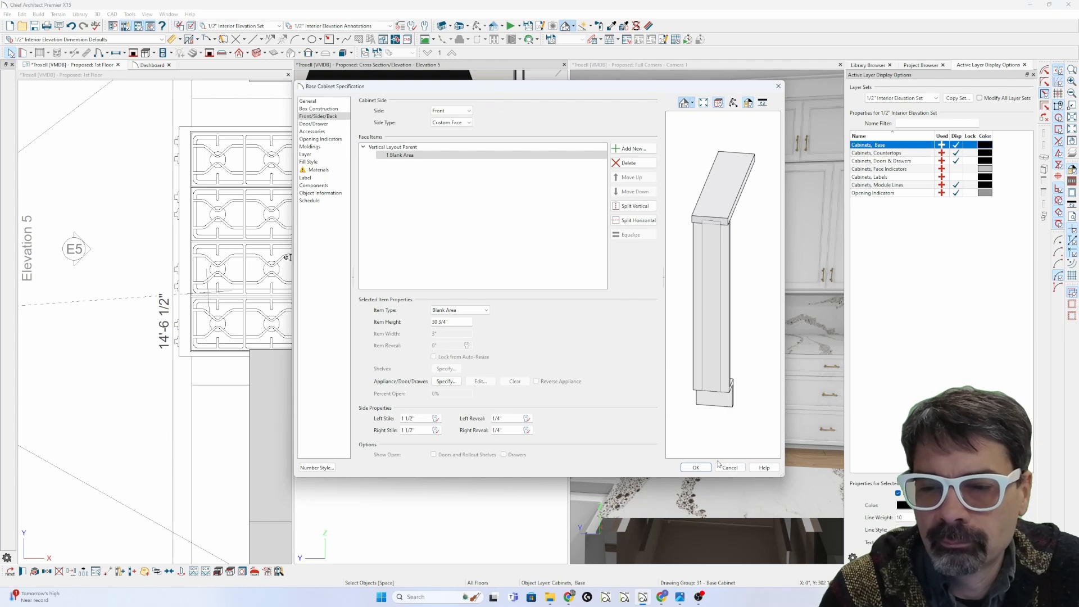
left_click(728, 467)
left_click(514, 479)
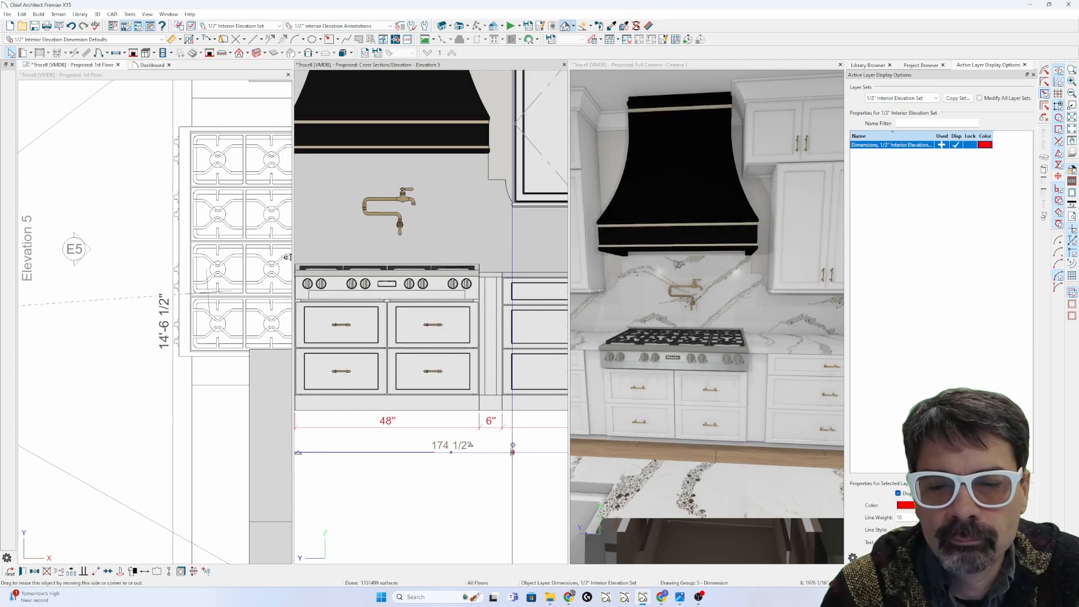
scroll(514, 478, "down", 3)
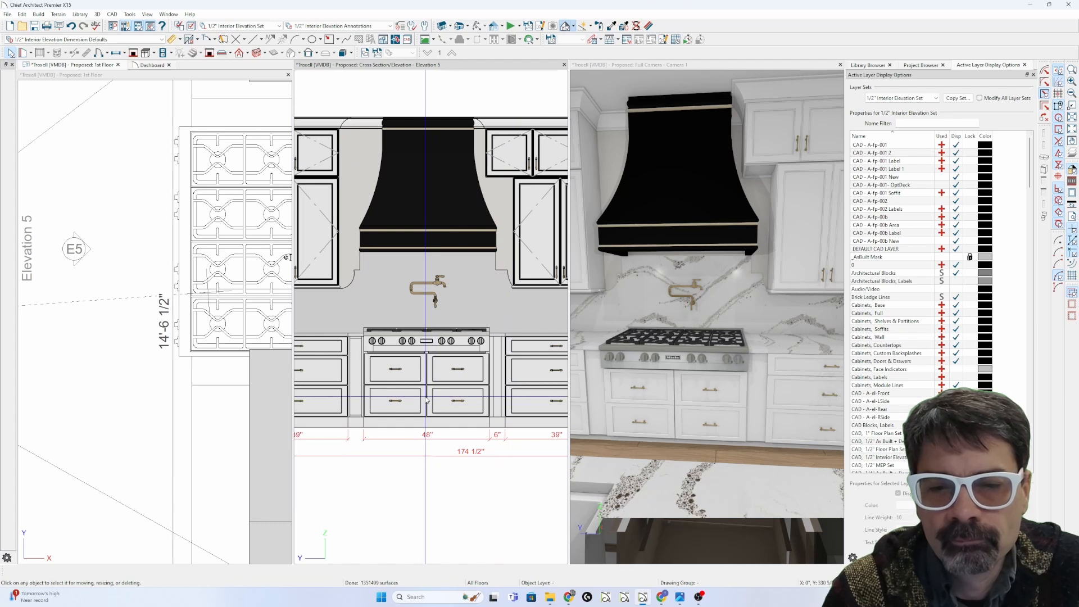
Step: Delete the filler left of the range and pick the Base Filler tool
left_click(357, 343)
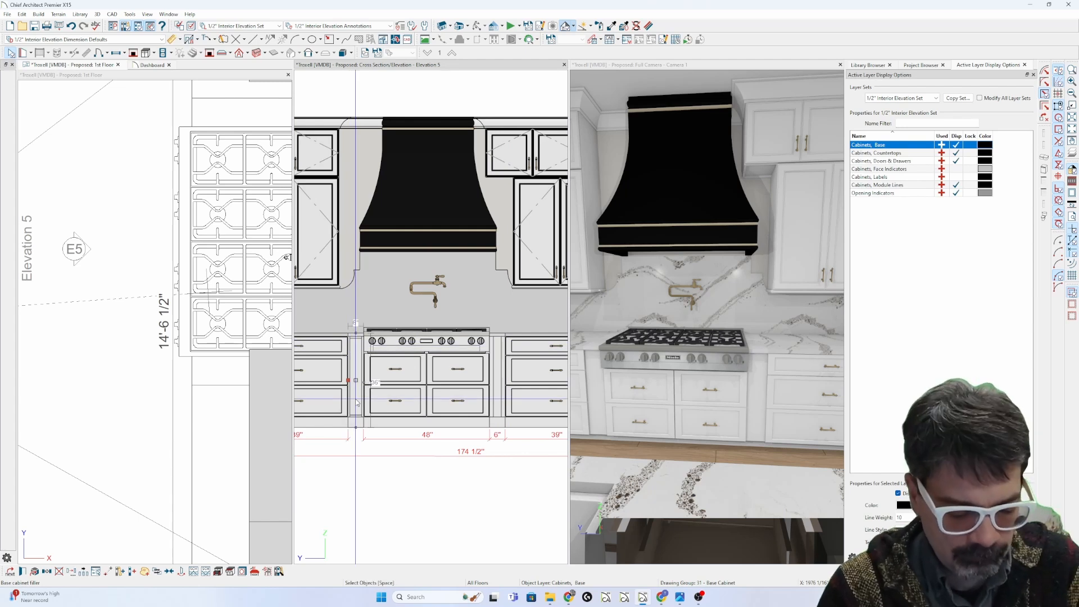
key("Delete")
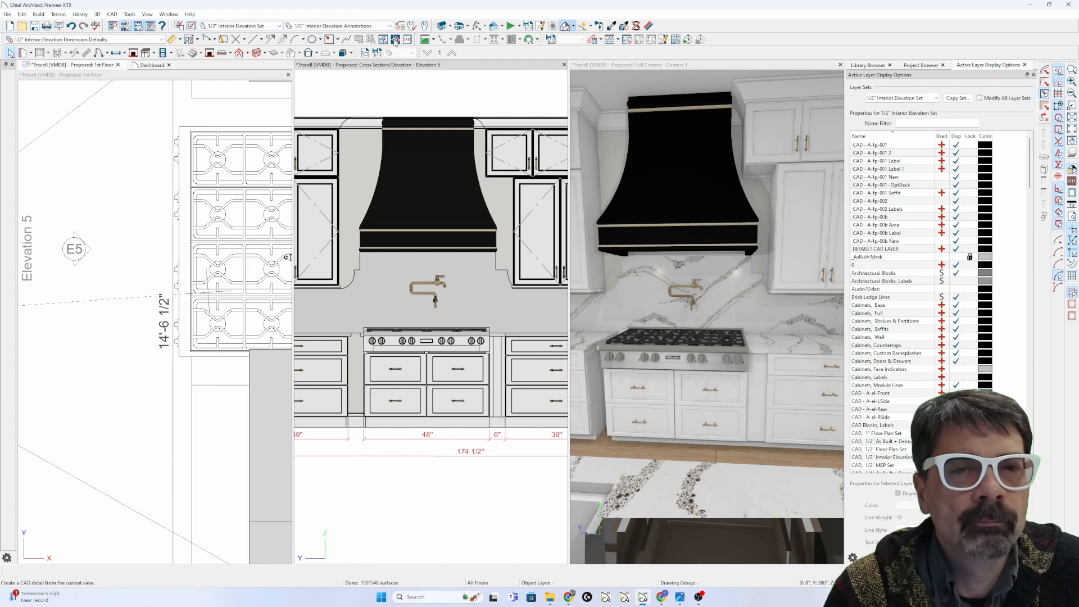
left_click(150, 54)
left_click(8, 111)
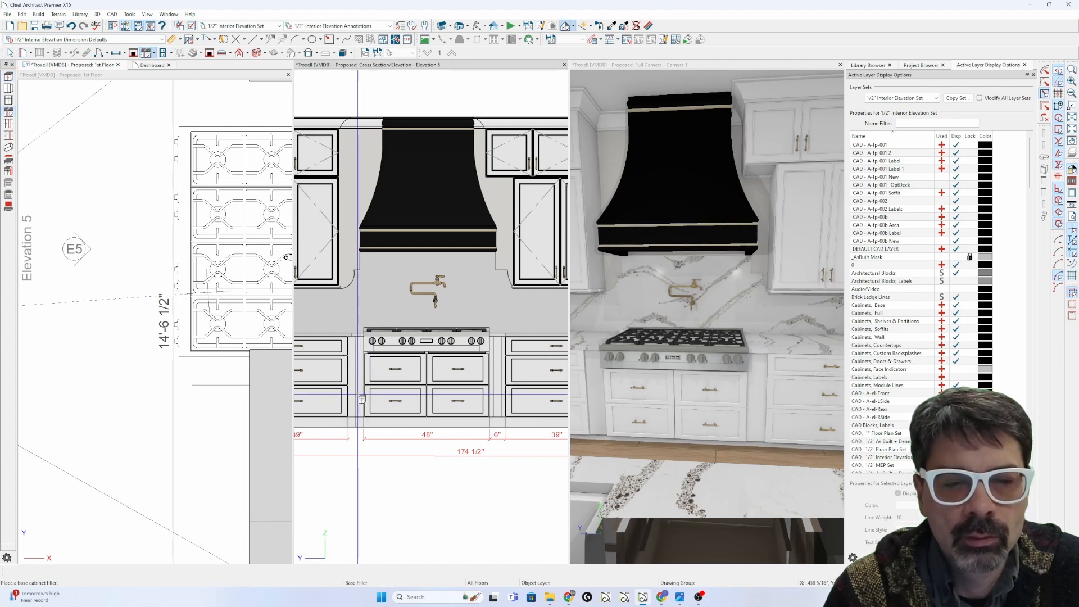
Step: Place a new base filler left of the range and drag its edge to size it
left_click(361, 400)
scroll(361, 397, "up", 2)
left_click_drag(363, 394, 336, 388)
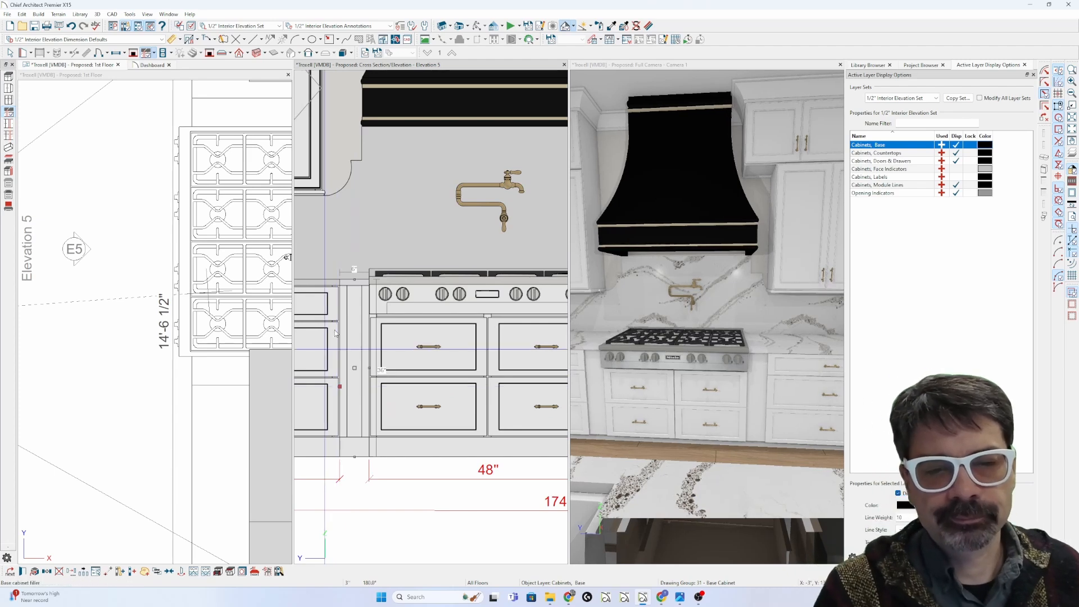
scroll(316, 318, "down", 2)
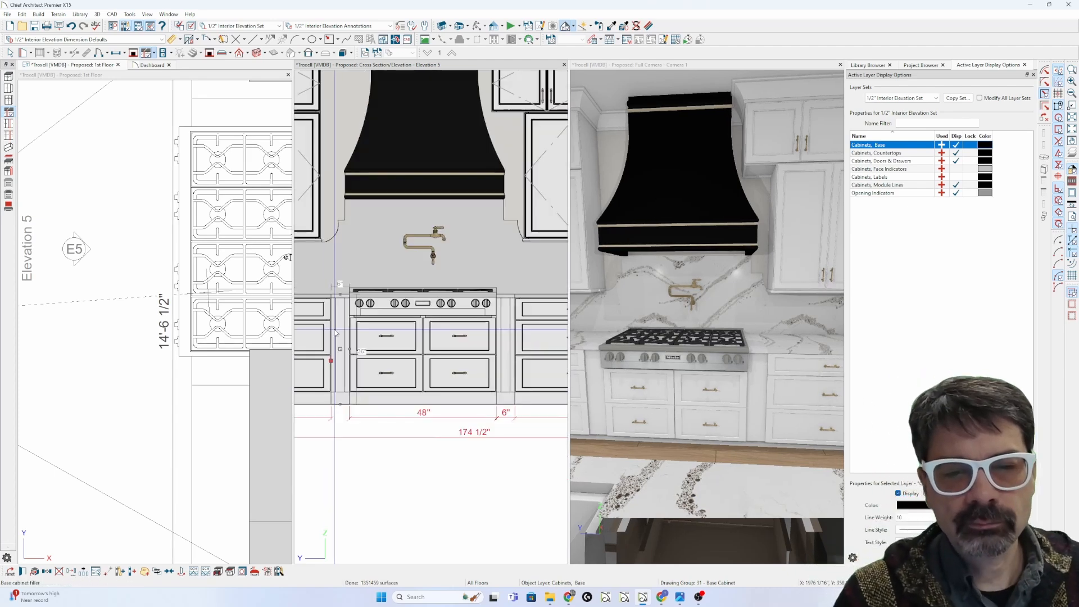
double_click(507, 331)
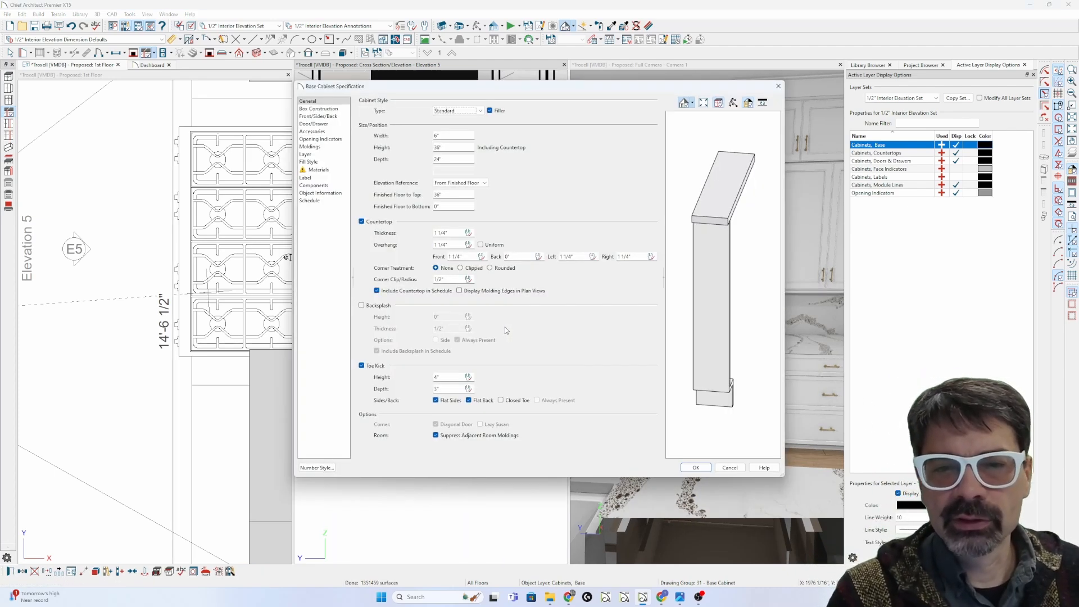
key("Escape")
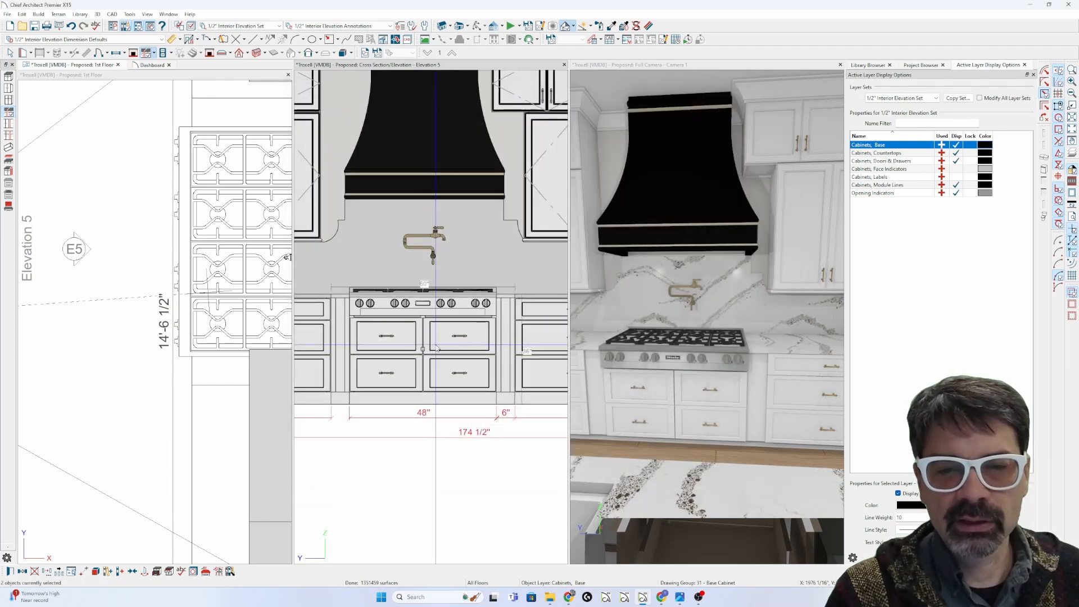
Step: Set Separation to 0 for both fillers flanking the range
key("ctrl+e")
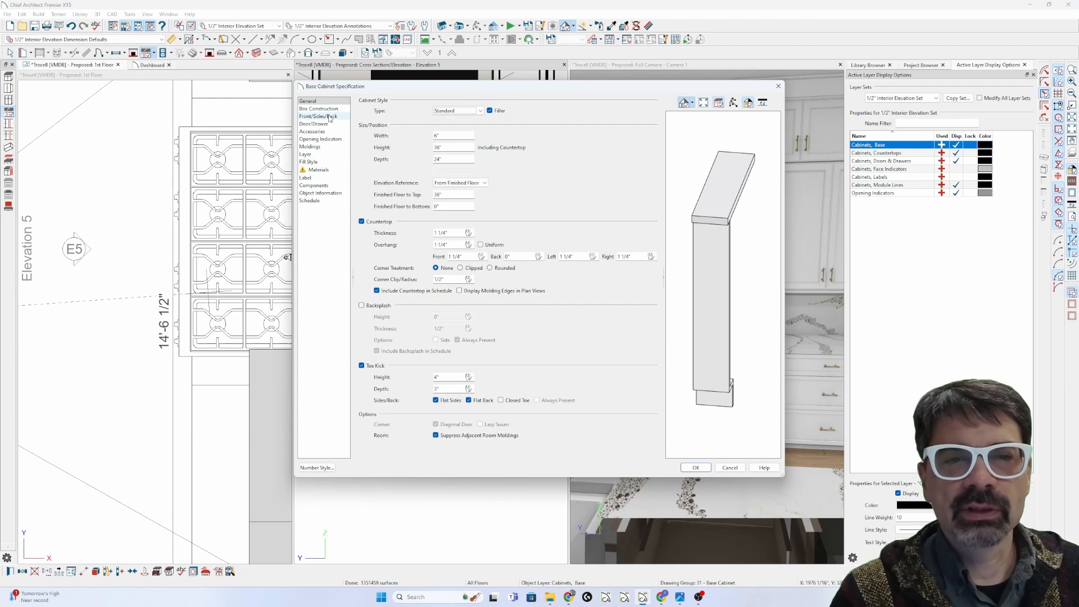
left_click(331, 109)
left_click_drag(453, 124, 411, 129)
type("0")
key("Tab")
key("Return")
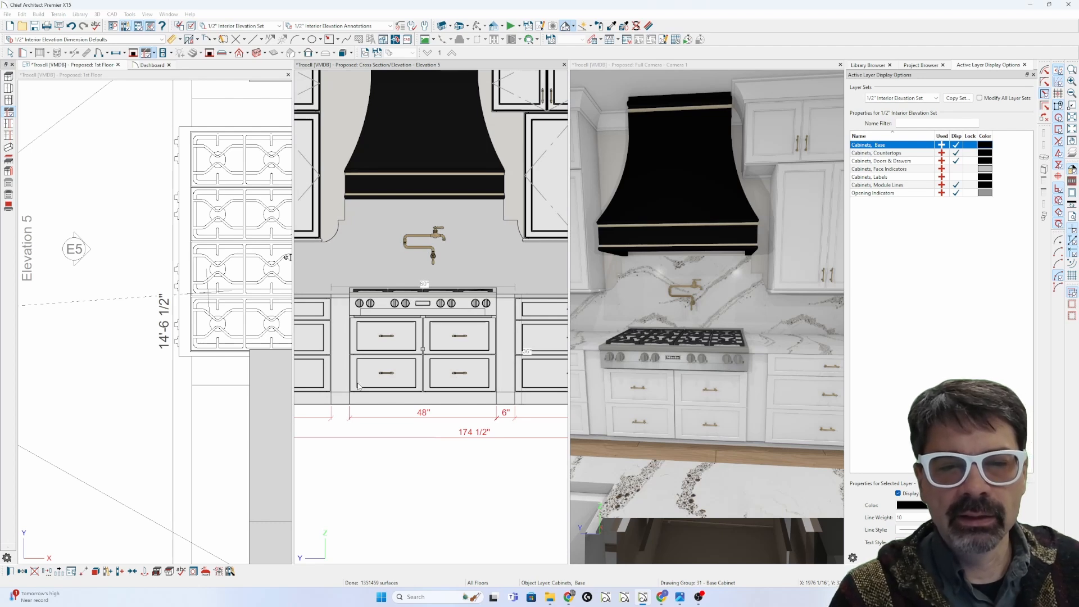
key("Escape")
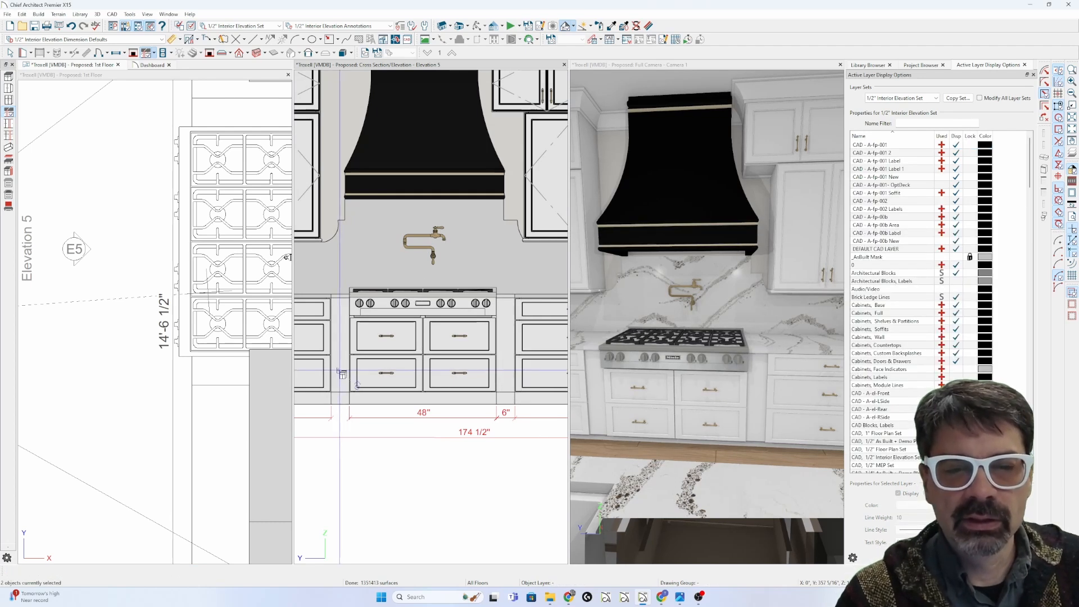
key("Escape")
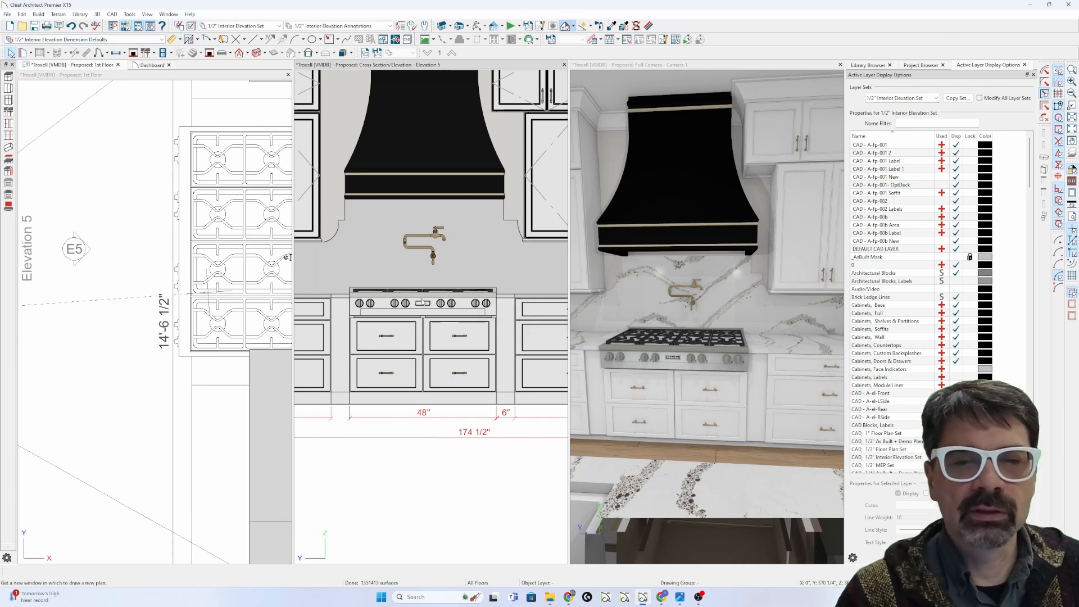
Step: In a new As-Built plan, place two 24" base cabinets with a 6" gap between them
left_click(10, 26)
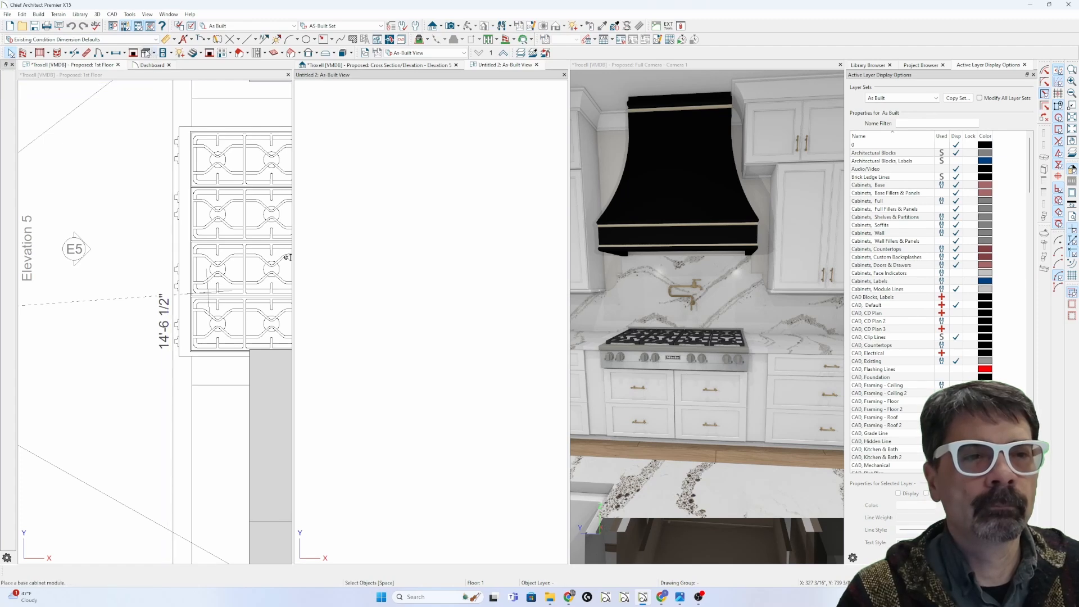
left_click(146, 53)
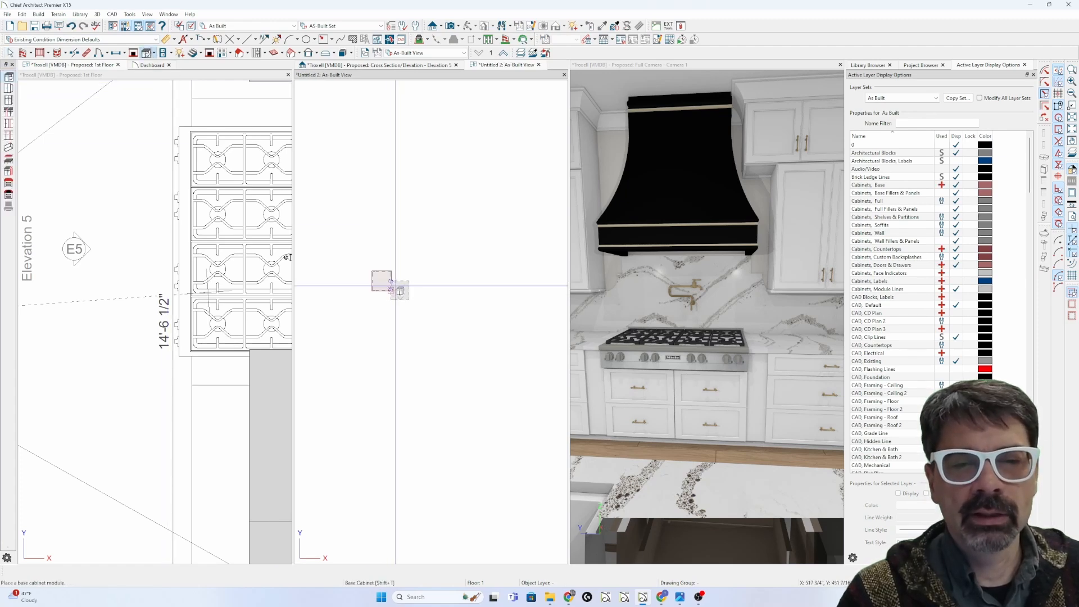
double_click(363, 76)
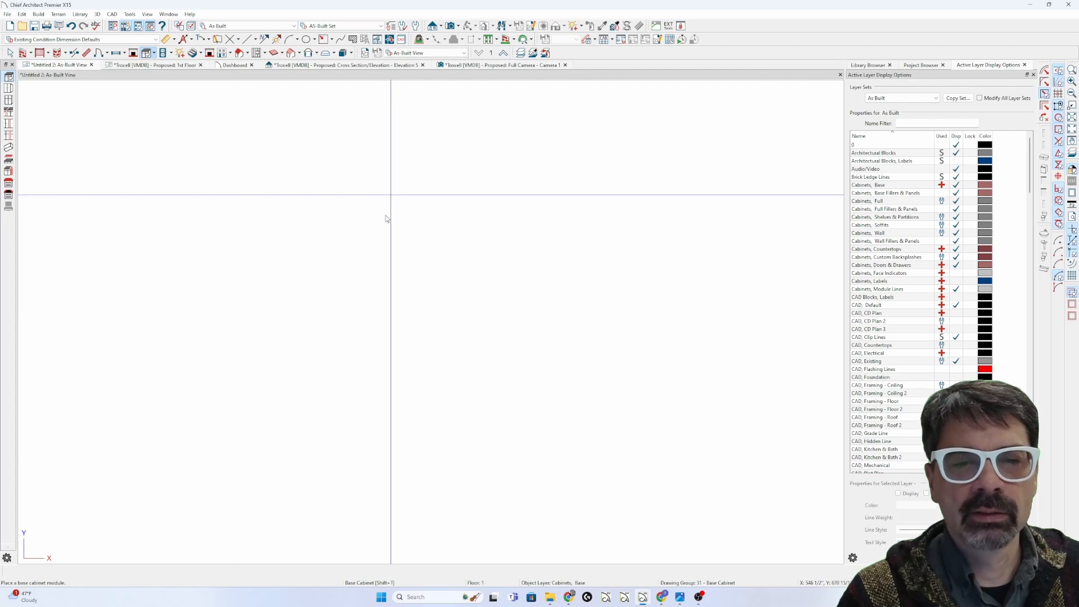
left_click(418, 308)
scroll(381, 313, "down", 2)
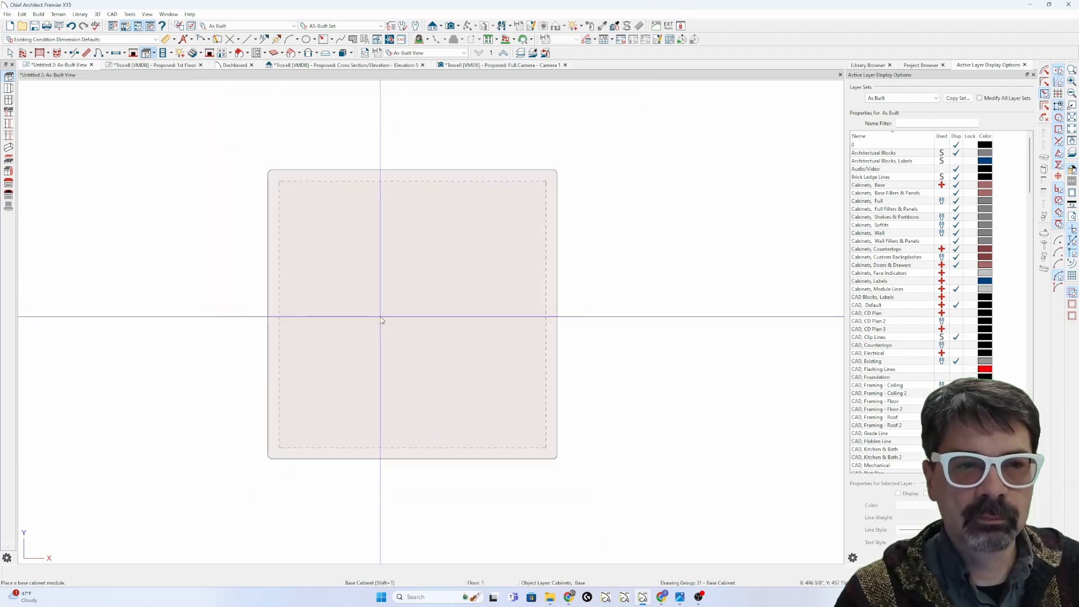
left_click(7, 78)
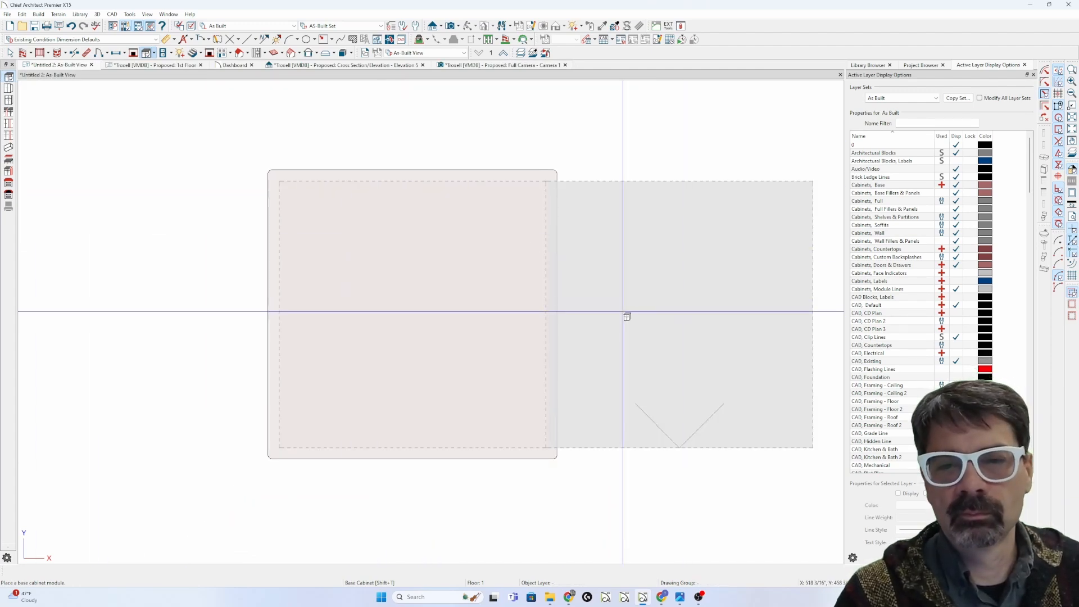
left_click(663, 325)
left_click_drag(677, 323, 774, 319)
key("Tab")
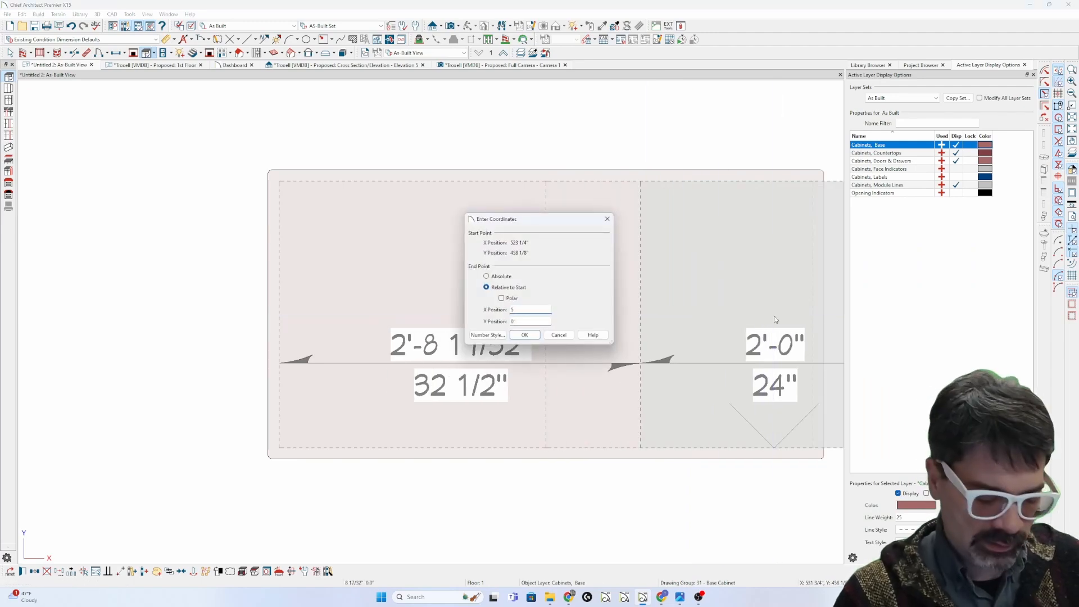
key("Return")
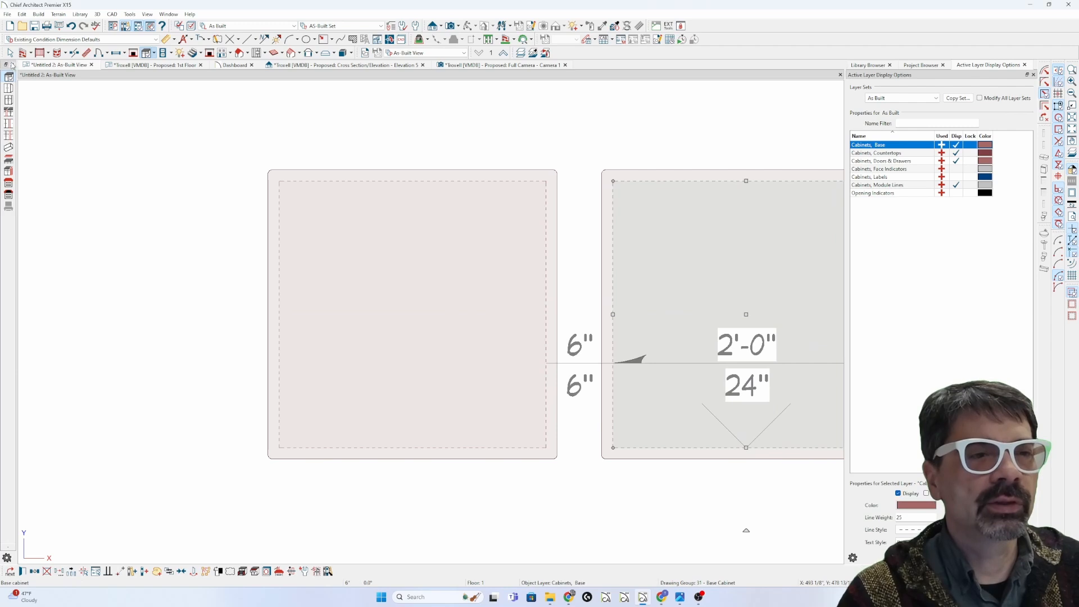
Step: Add a base filler stretched to 6" in the gap and review its face and box settings
left_click(9, 111)
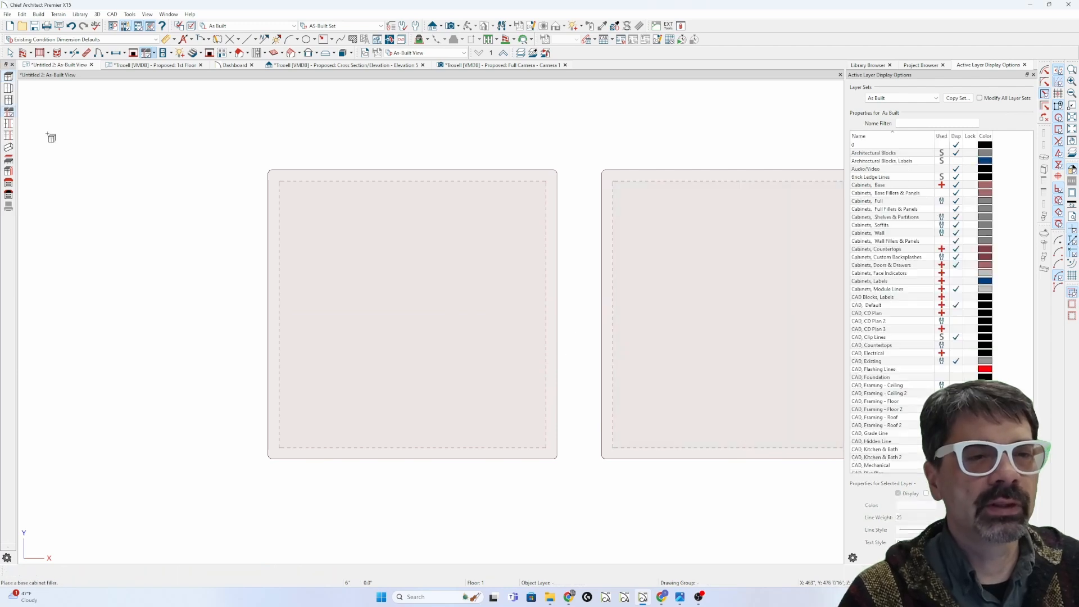
left_click(546, 314)
left_click_drag(579, 314, 606, 318)
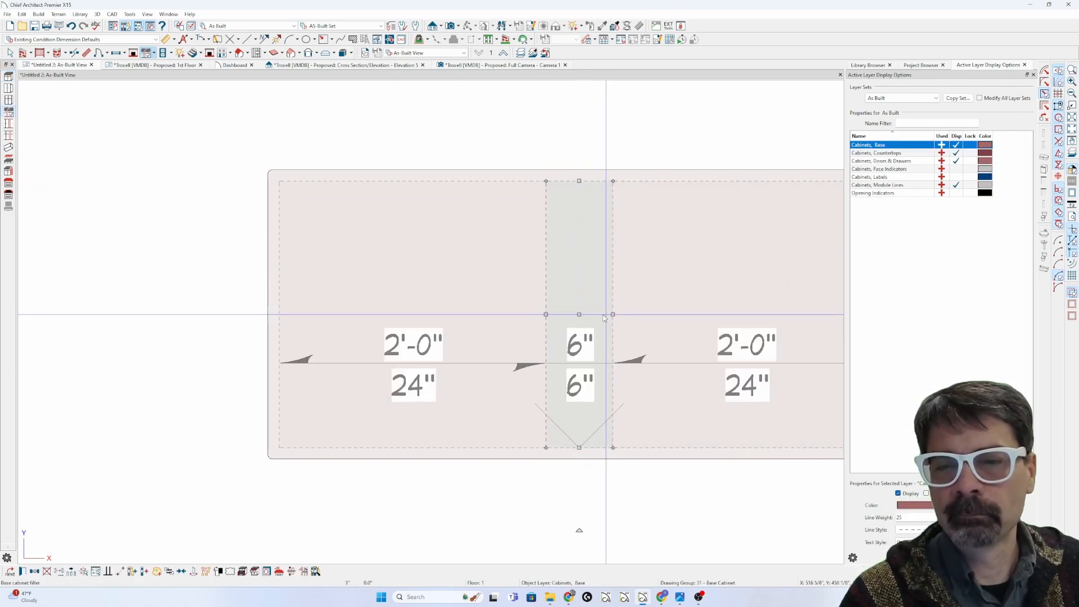
double_click(585, 313)
left_click(711, 275)
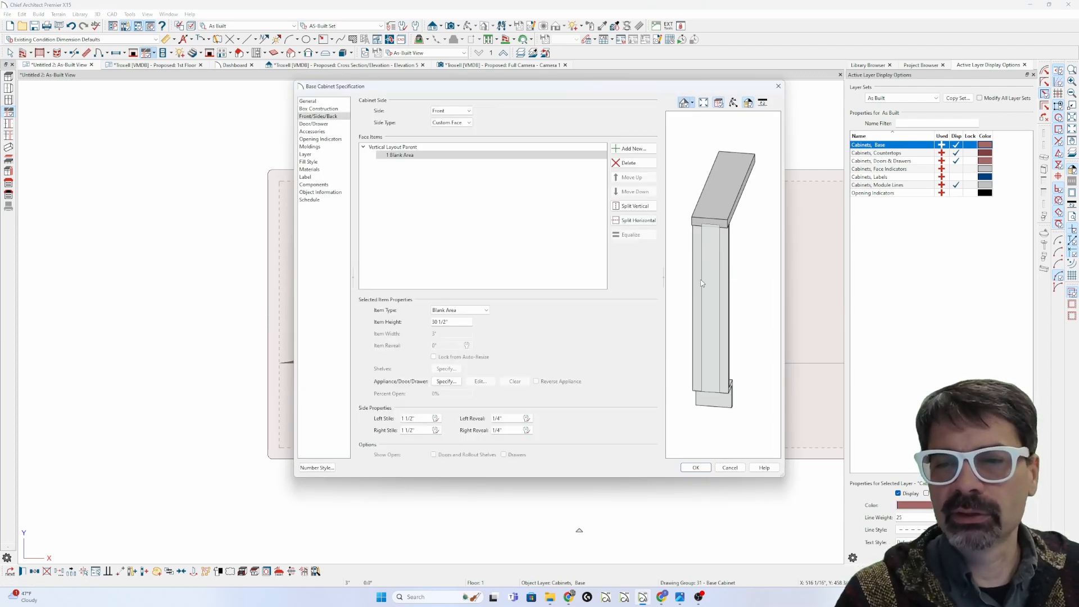
left_click(335, 110)
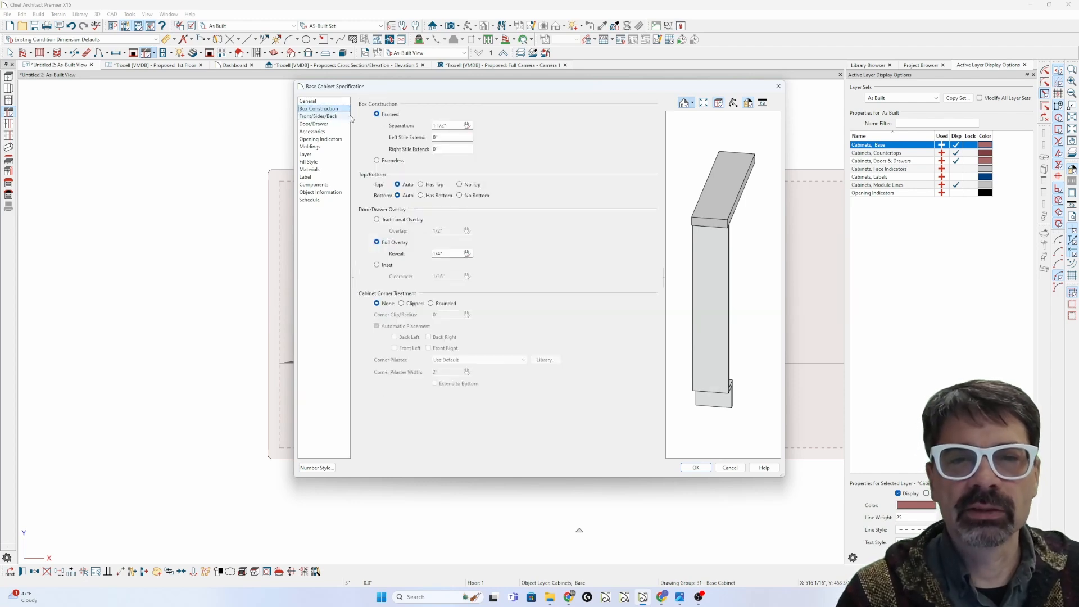
key("Escape")
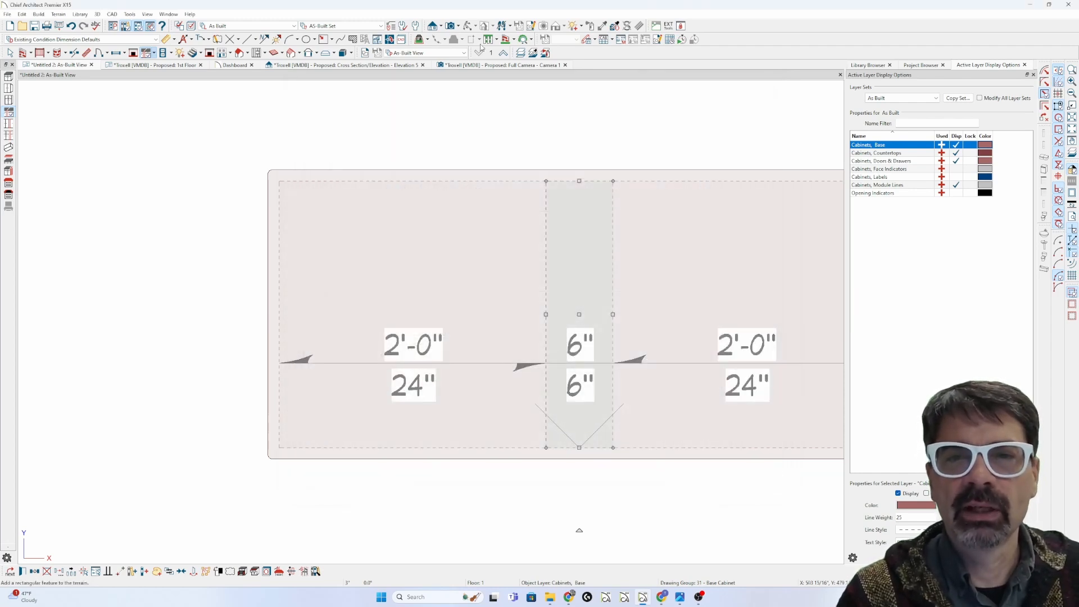
left_click(441, 27)
left_click(442, 44)
Step: Draw a cross section line through the test cabinets and filler
scroll(339, 161, "down", 4)
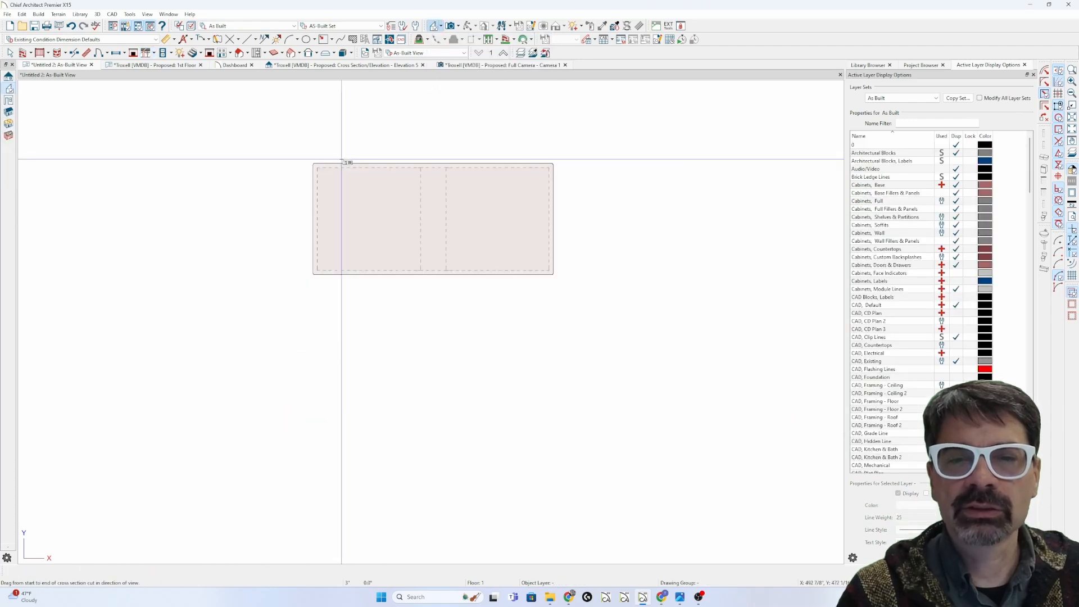
left_click_drag(461, 145, 459, 140)
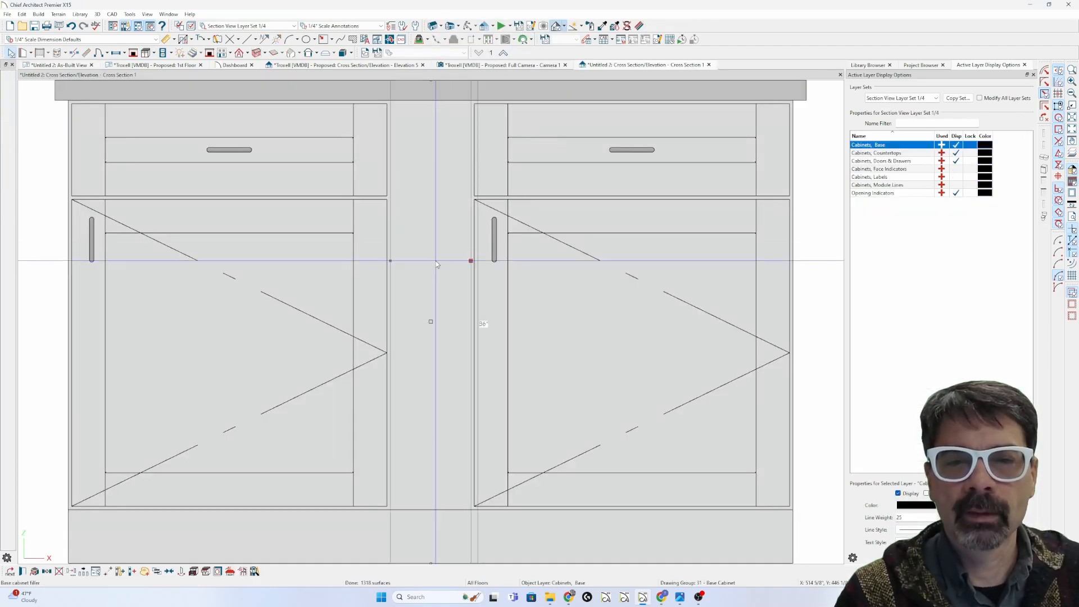
key("Escape")
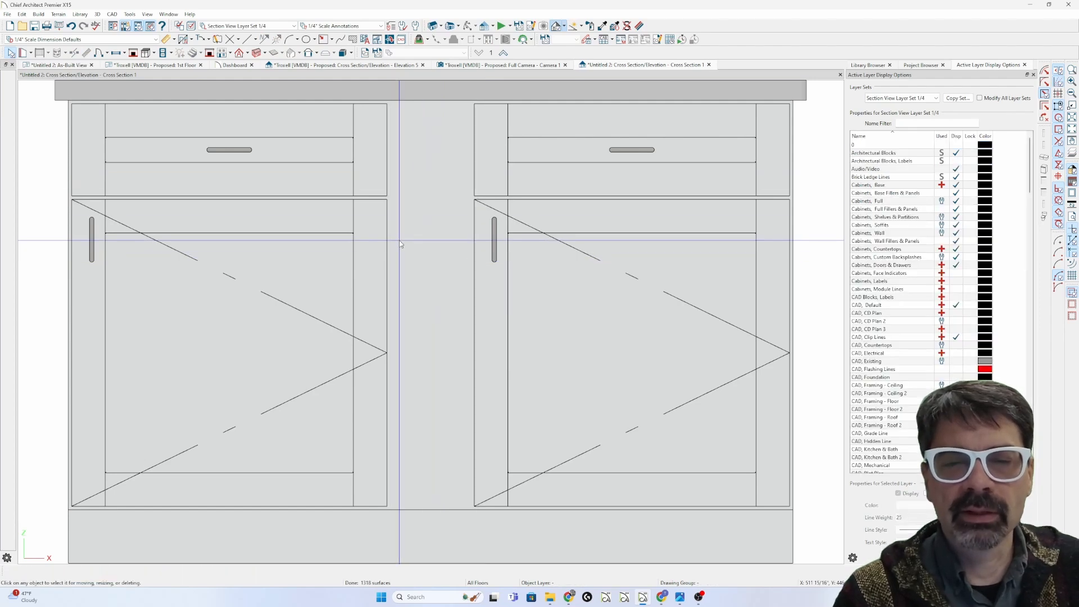
Step: Return to Elevation 5 and select the filler beside the range
scroll(398, 250, "down", 1)
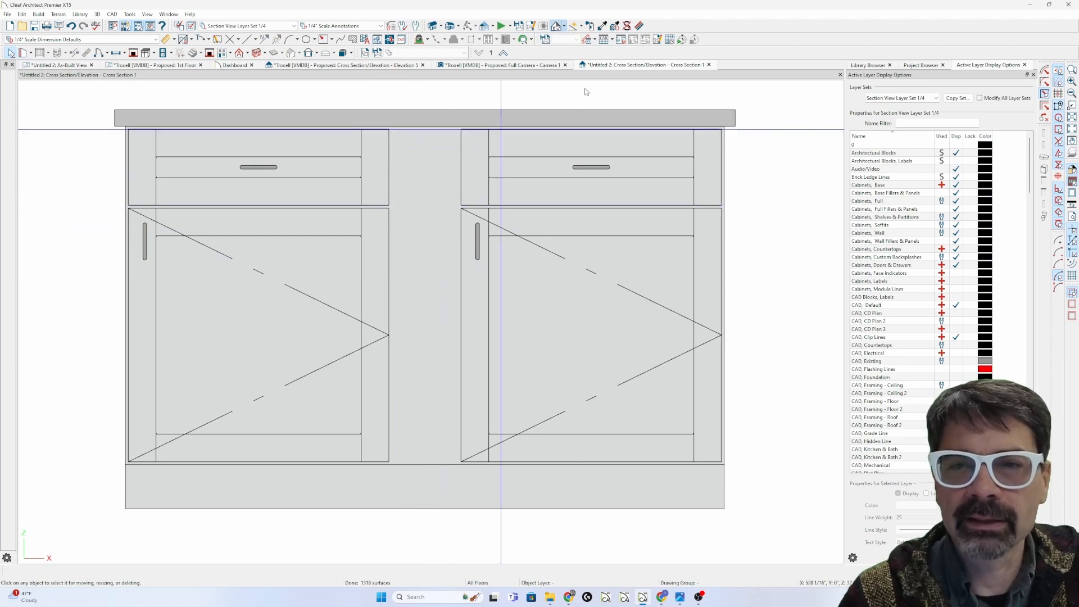
left_click(347, 69)
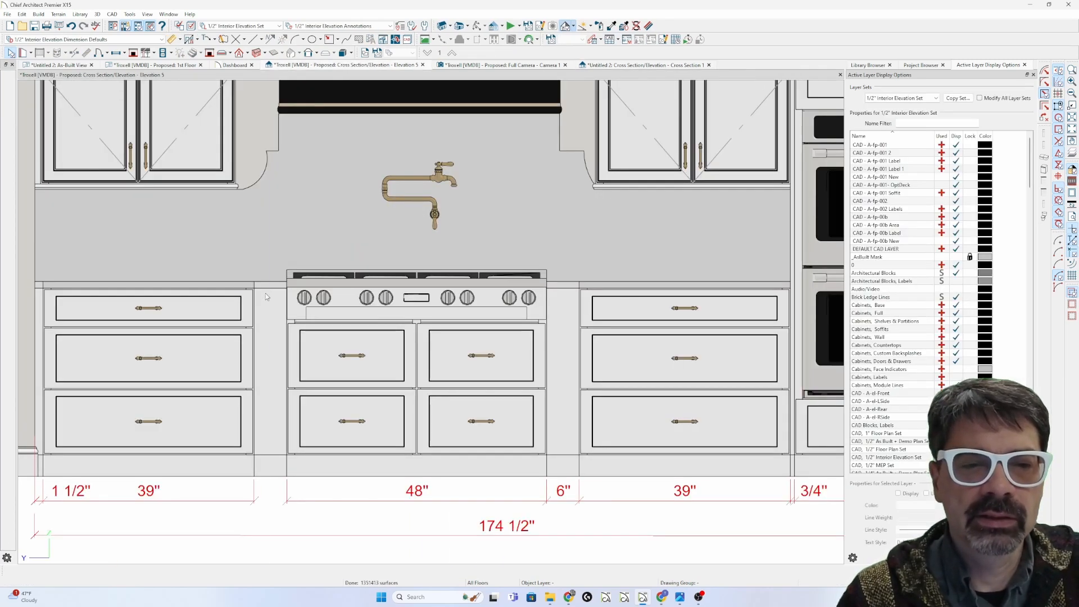
left_click(267, 296)
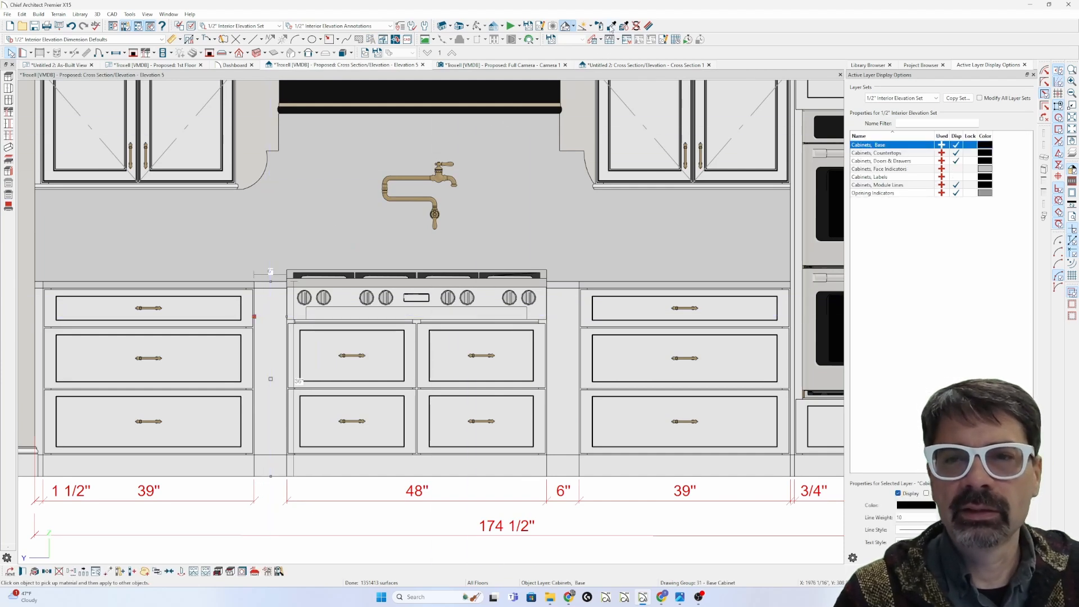
Step: Select both fillers flanking the range and review their Box Construction settings
left_click(271, 286)
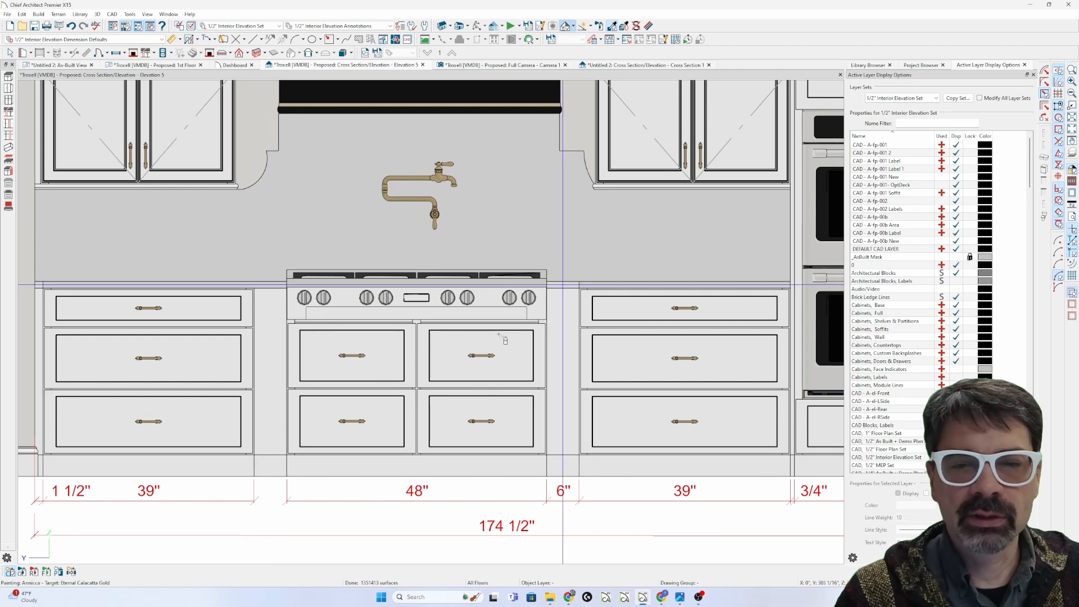
left_click(281, 345)
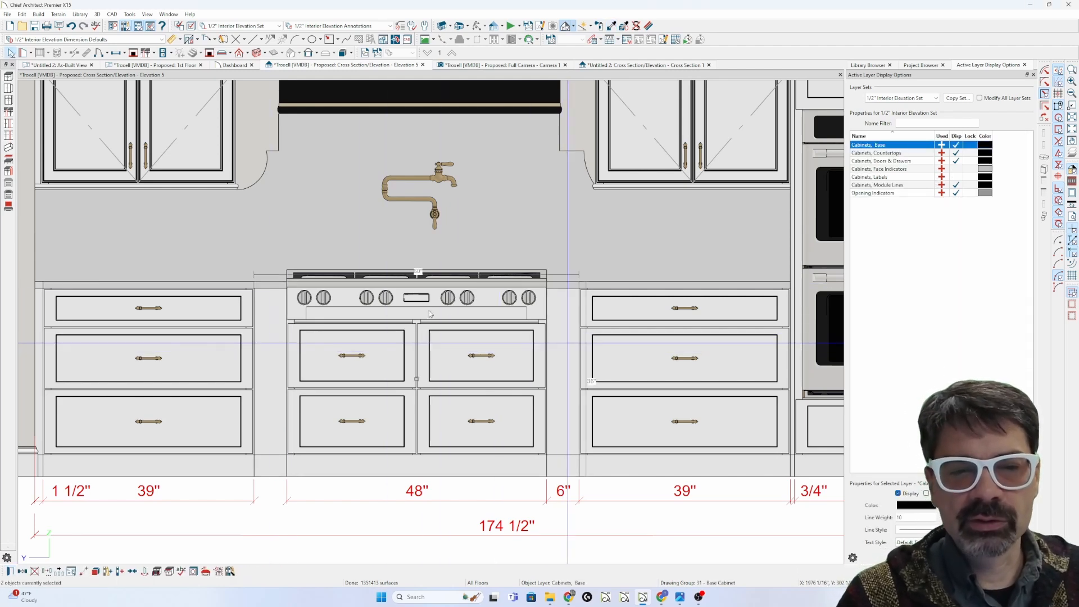
key("ctrl+e")
left_click(329, 109)
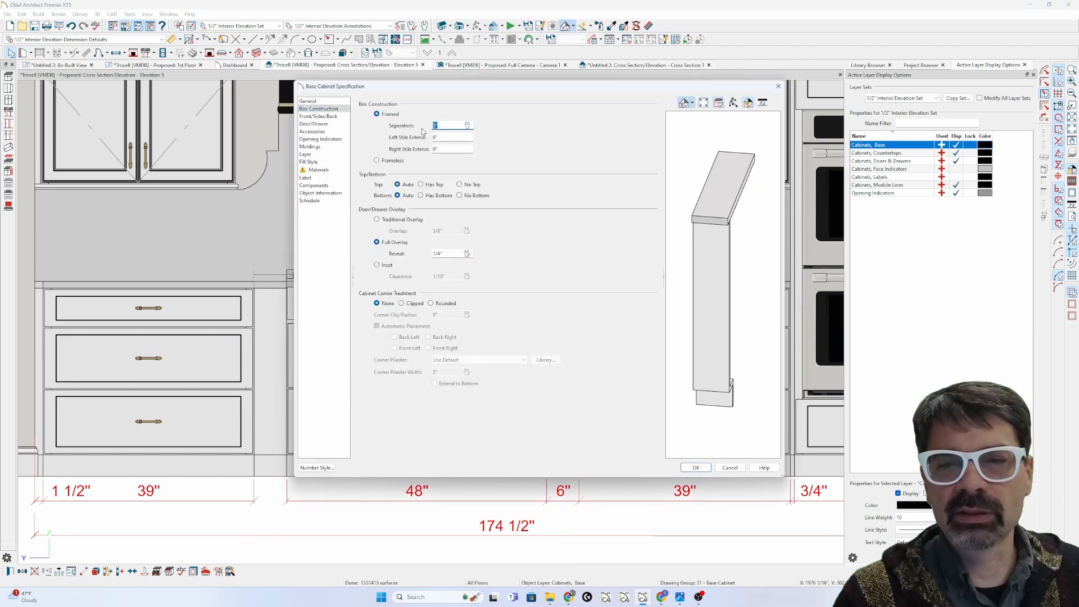
left_click(307, 102)
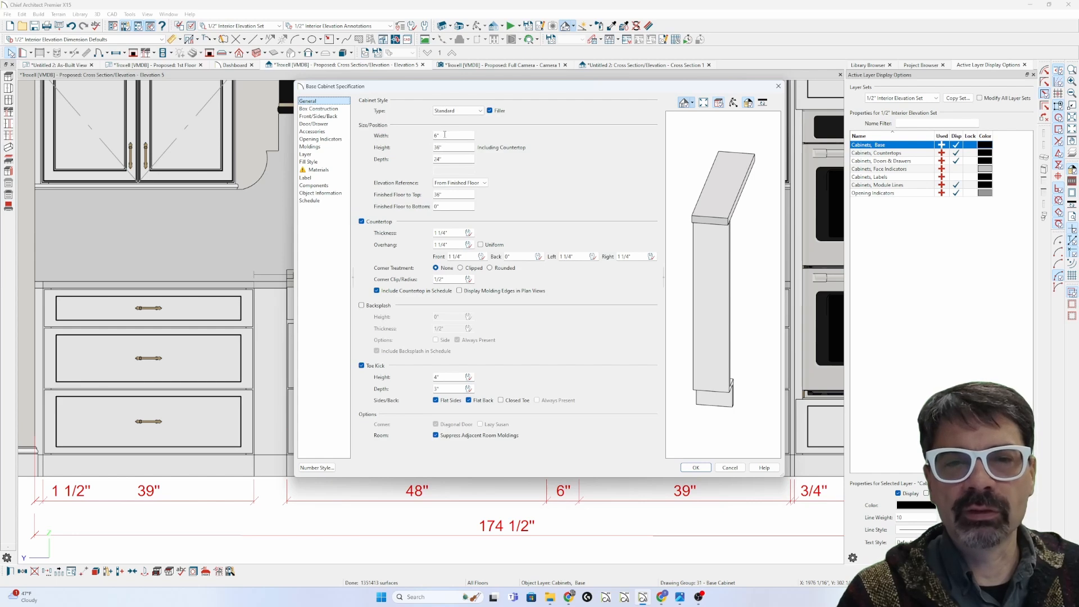
left_click(310, 109)
left_click(308, 102)
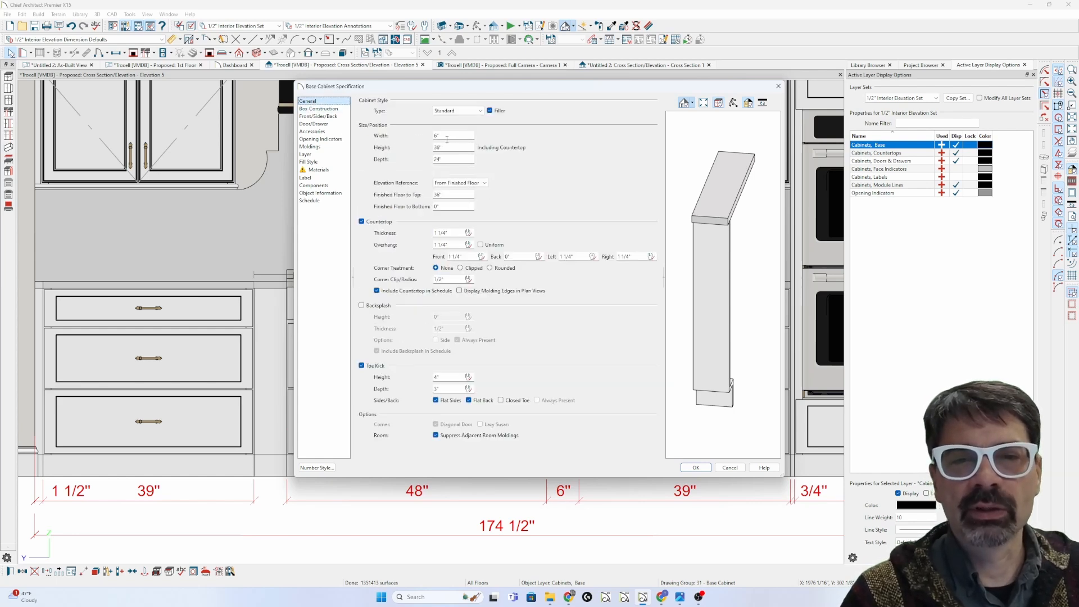
left_click(330, 110)
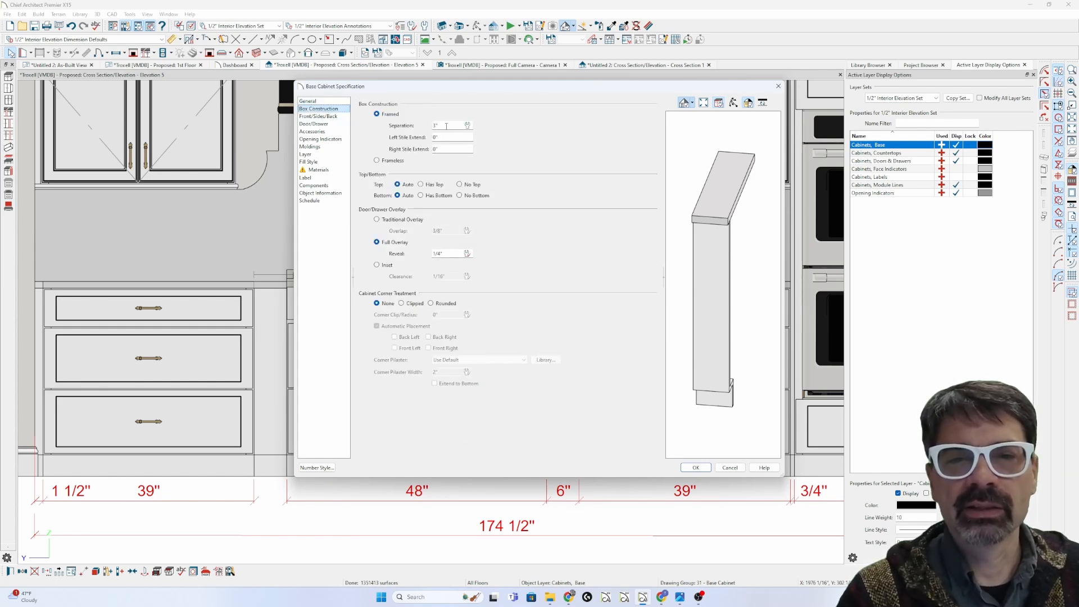
key("Up")
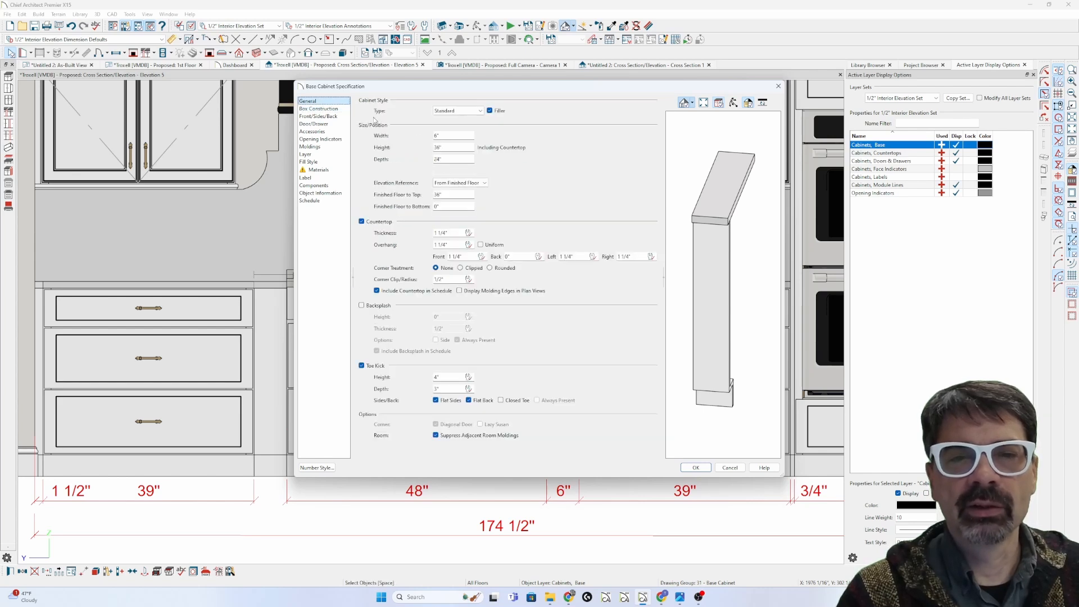
left_click(334, 110)
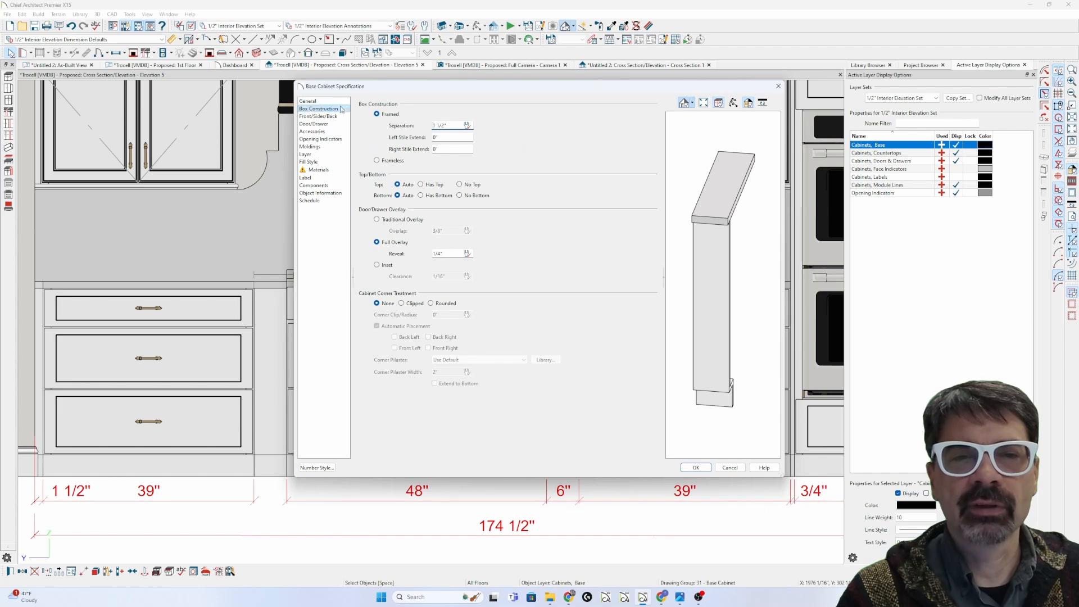
key("Up")
Step: Change both fillers' Width from 6" to 3"
key("Tab")
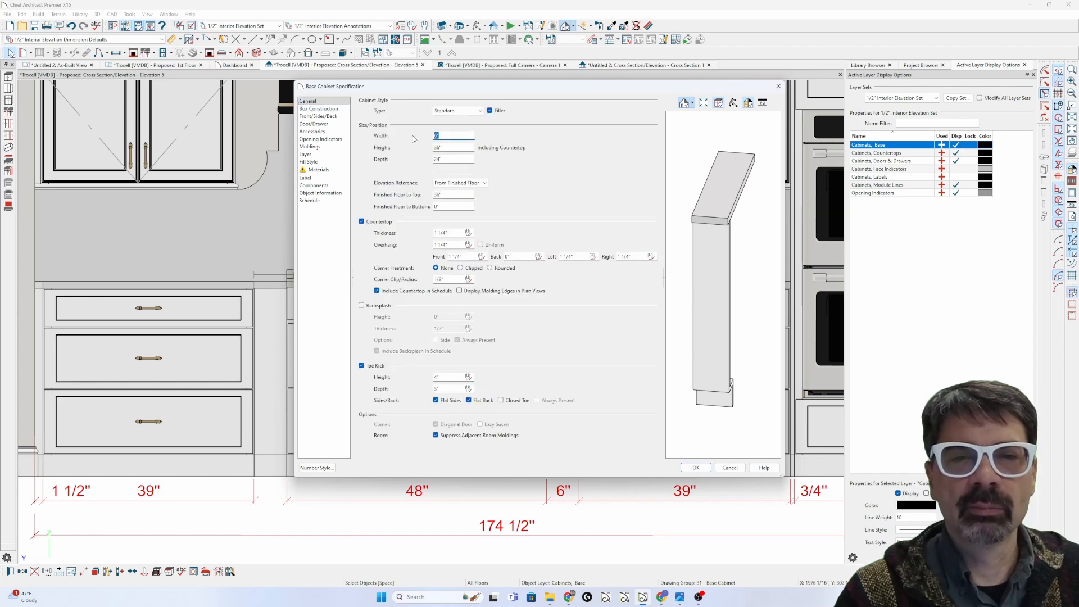
type("3")
key("Return")
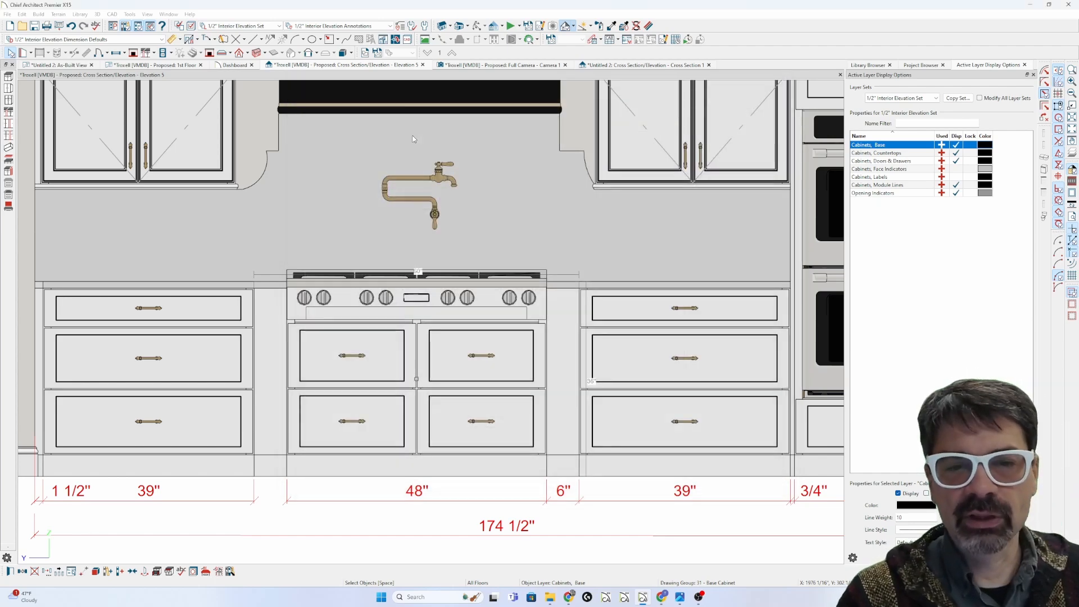
Step: Drag the left filler's side handle to resize it to about 3 11/16", then reselect it
left_click(267, 373, "shift")
left_click(268, 374)
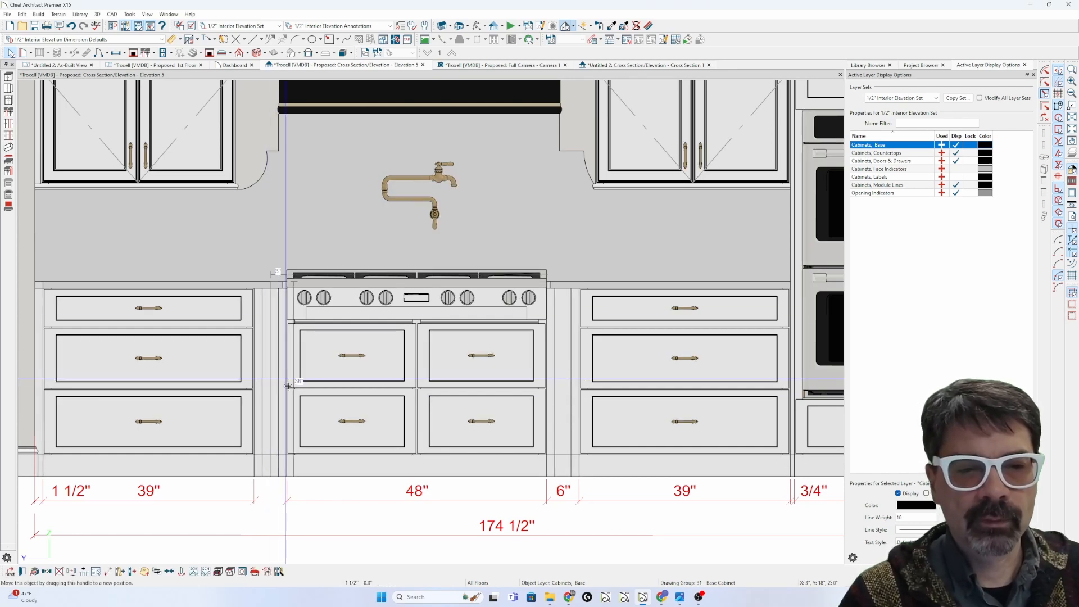
scroll(289, 389, "up", 4)
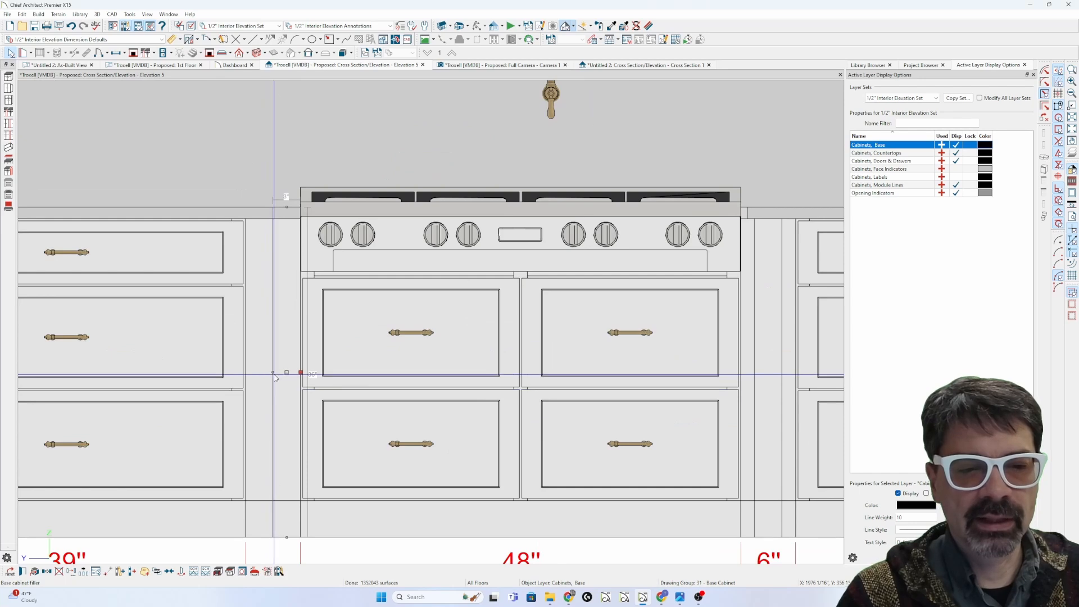
left_click_drag(269, 373, 264, 404)
key("Escape")
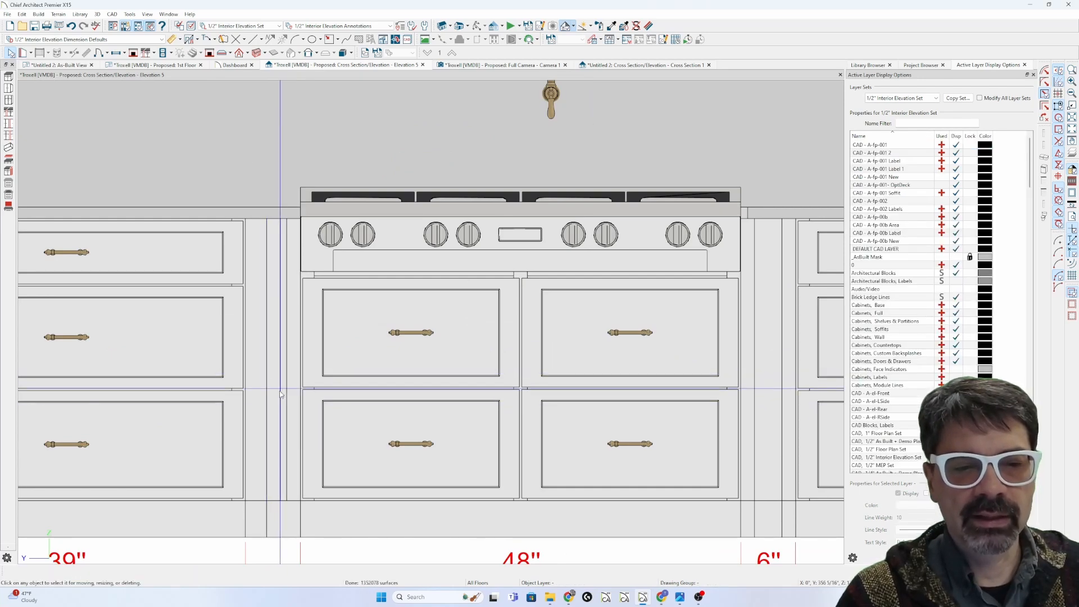
left_click(271, 375)
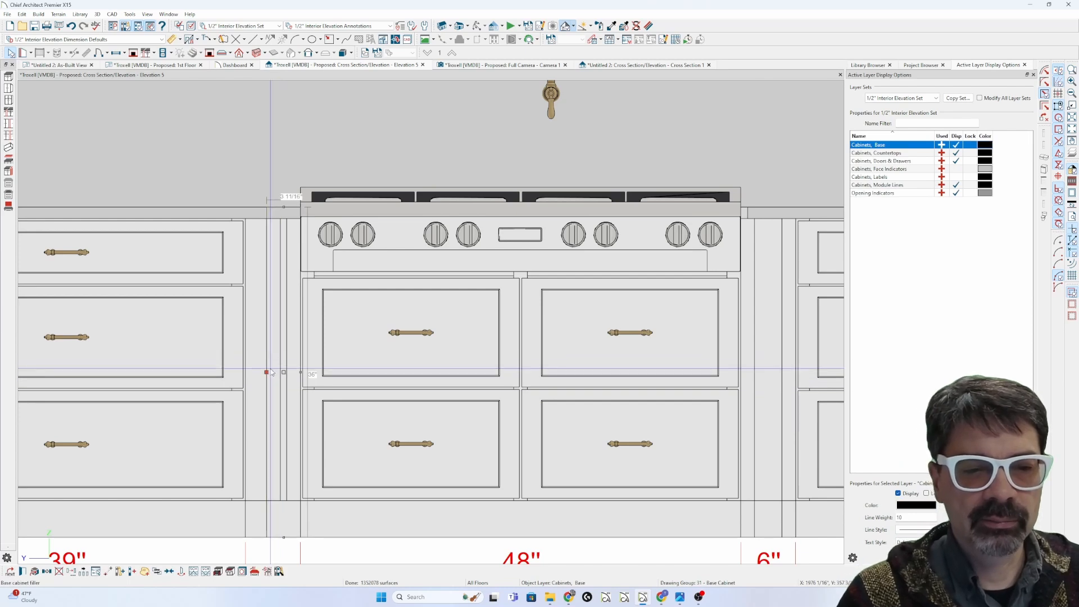
Step: Widen the left filler to 4 13/16" and review its box construction settings
left_click_drag(270, 373, 242, 371)
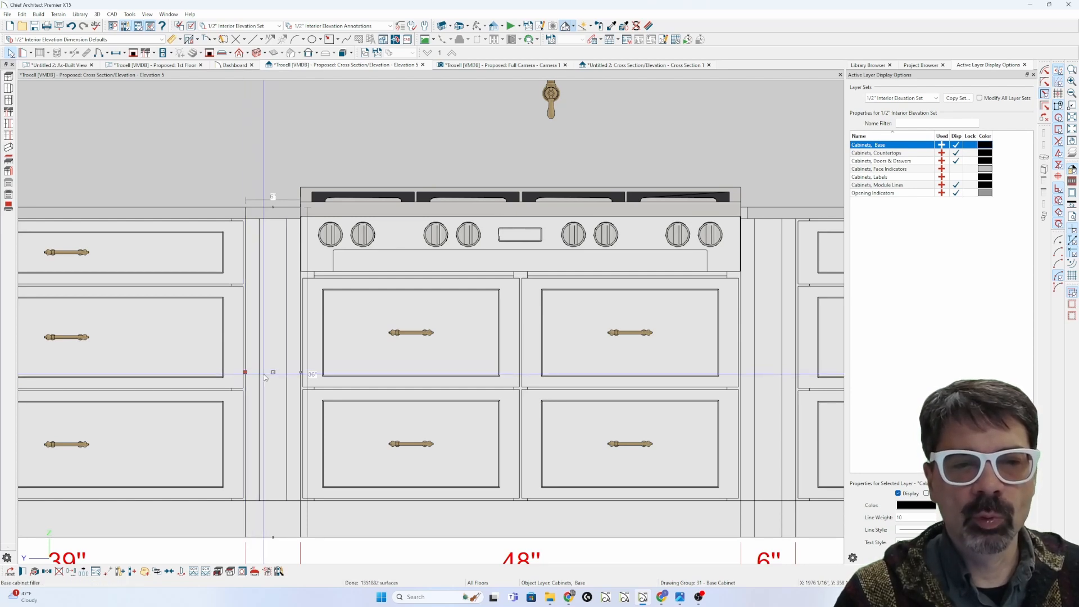
double_click(266, 377)
left_click(320, 109)
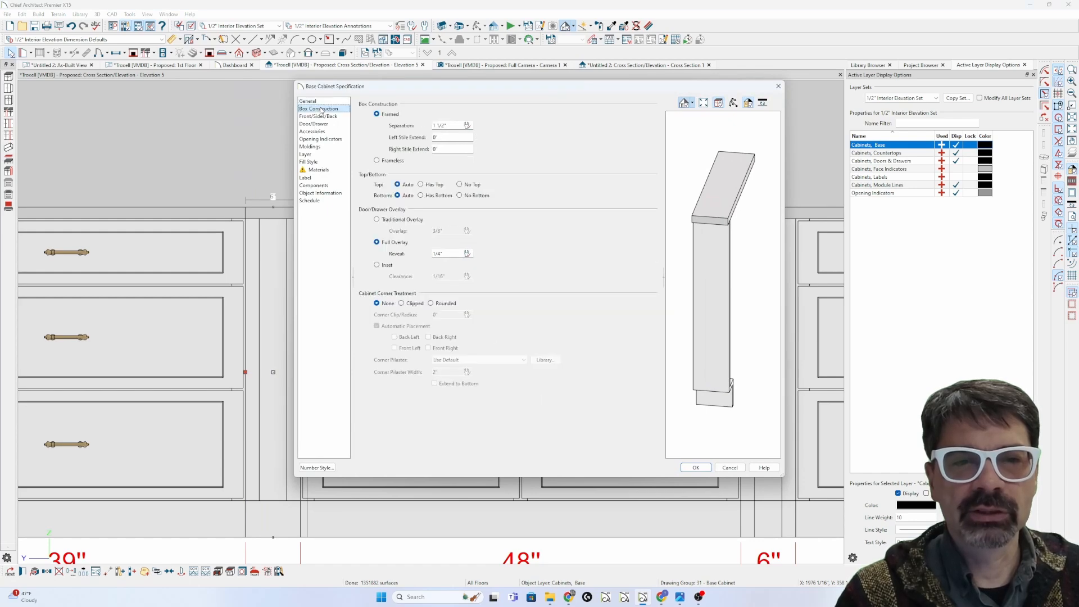
key("Return")
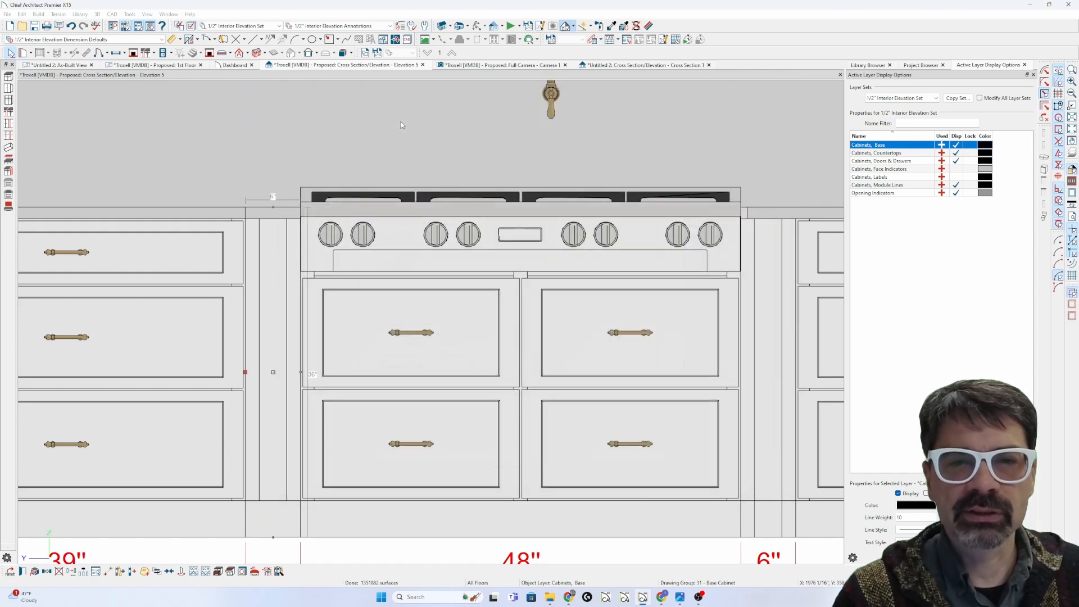
Step: Change the right filler's width from 3" to 6" and apply it
left_click(772, 345)
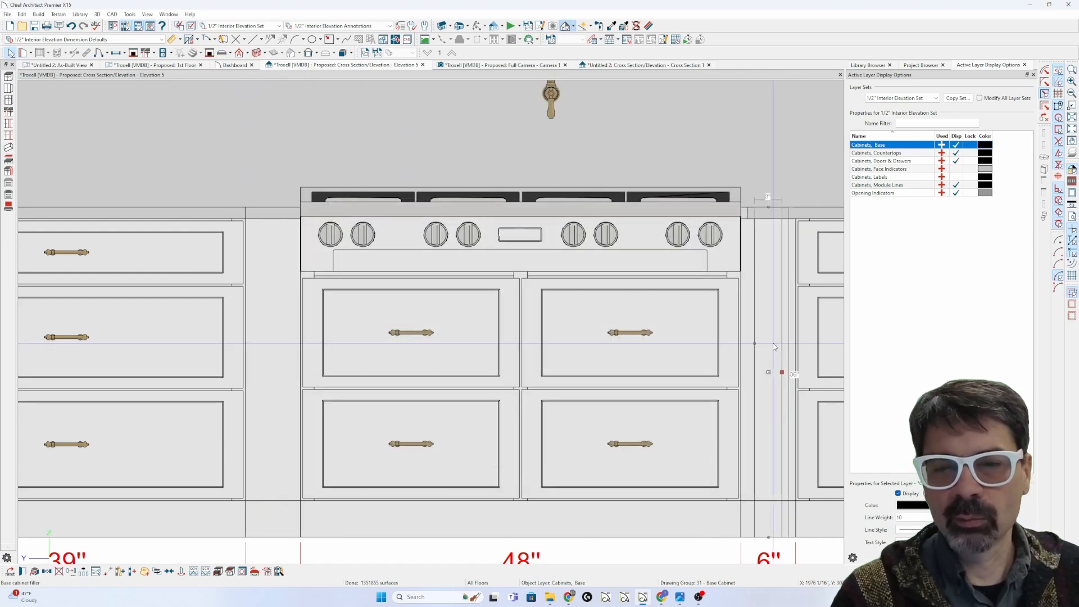
double_click(774, 346)
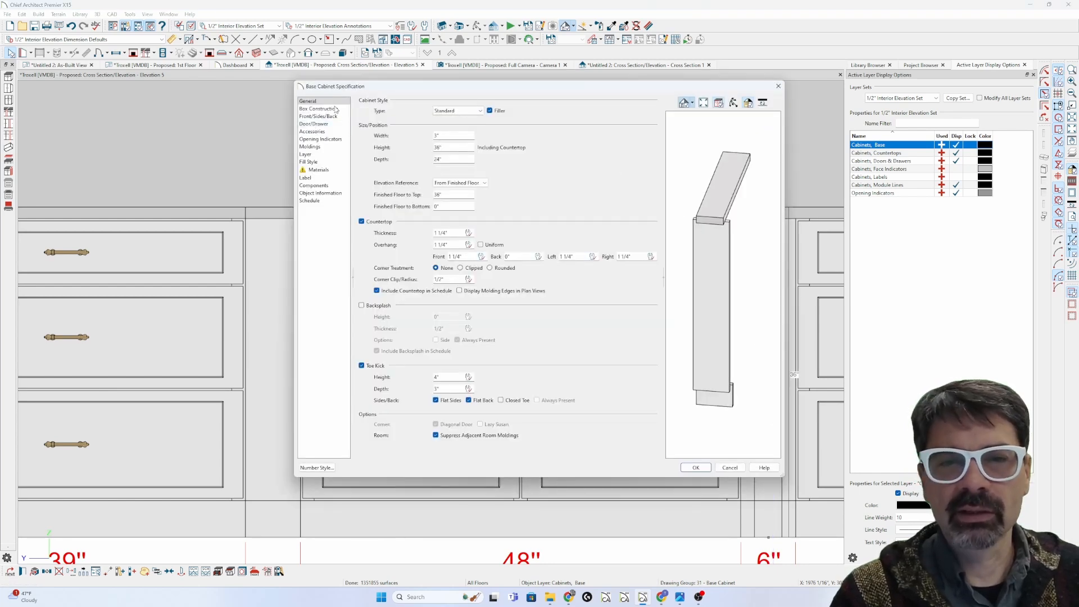
left_click(319, 117)
left_click(325, 101)
left_click_drag(443, 136, 420, 138)
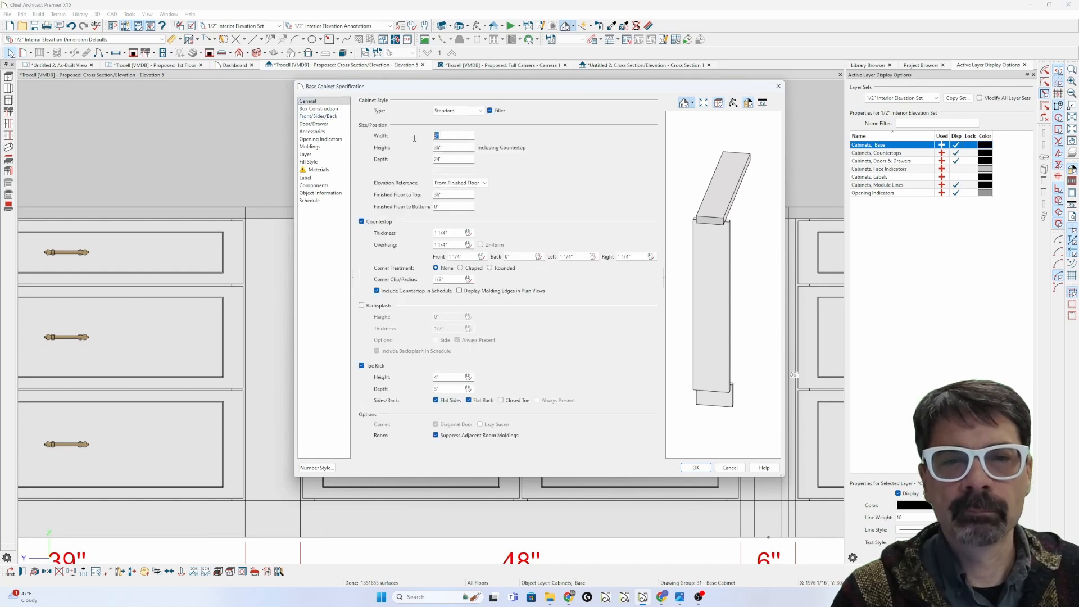
type("6")
key("Tab")
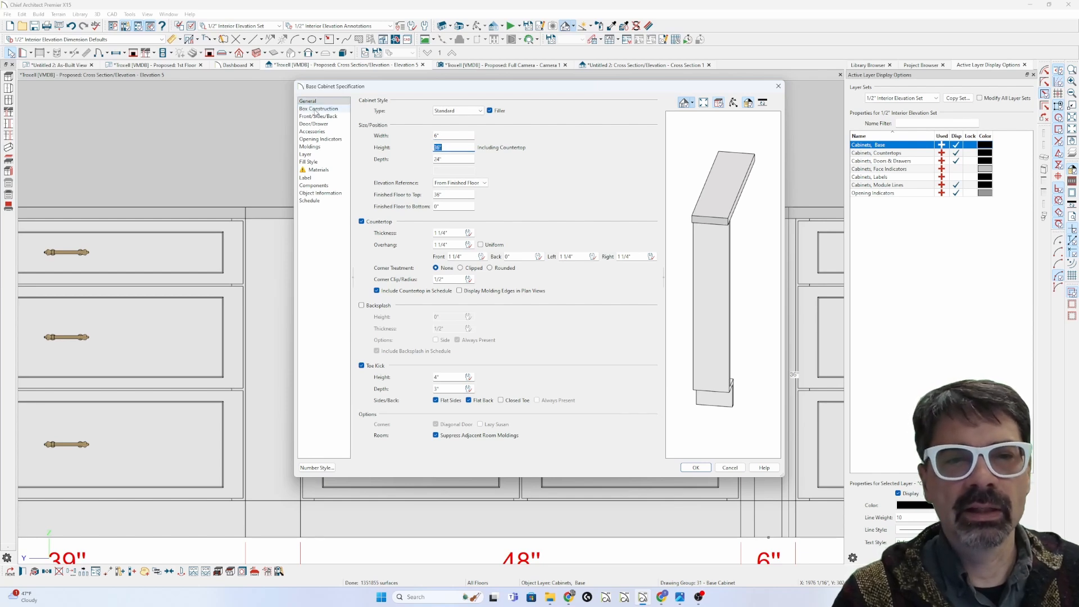
left_click(318, 109)
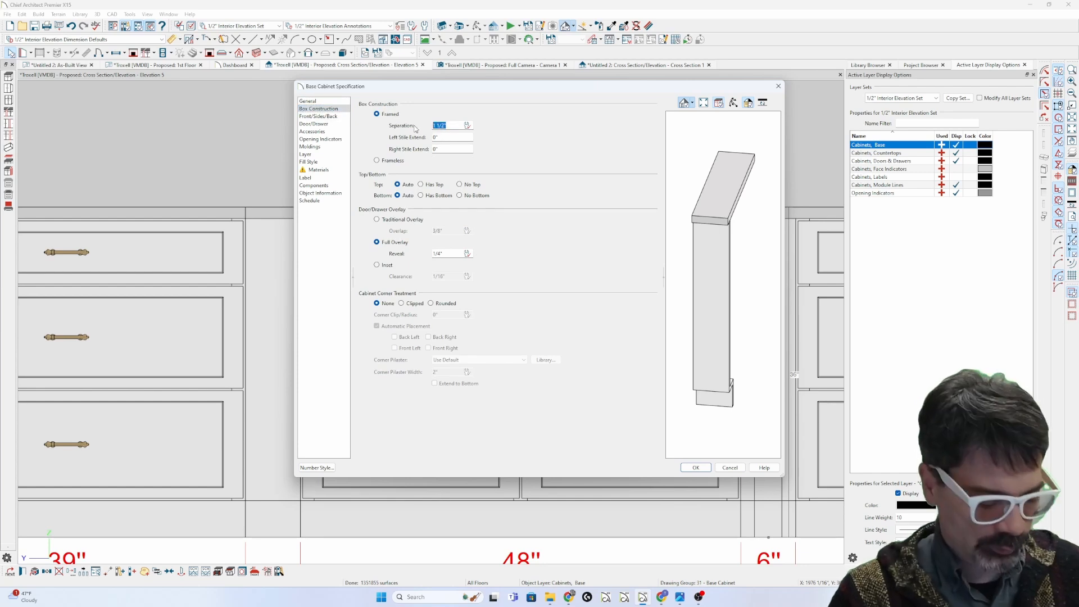
key("Return")
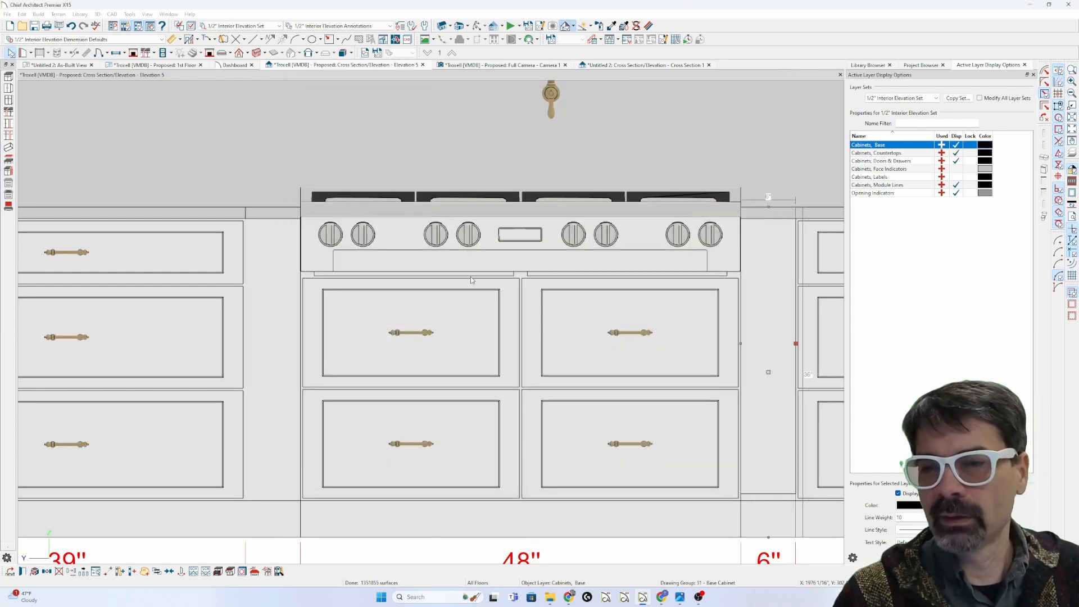
key("Escape")
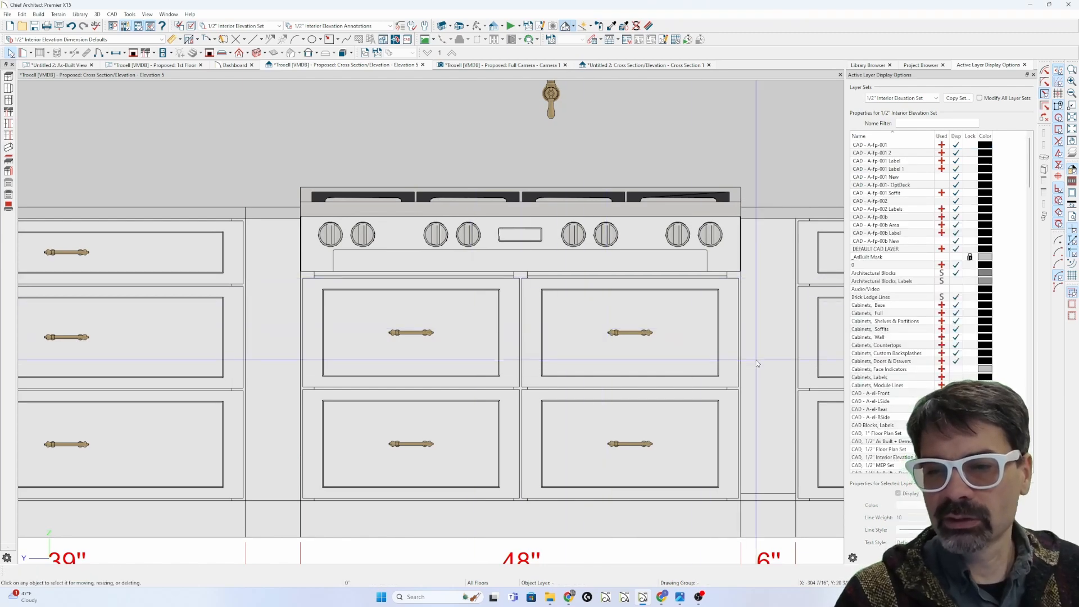
Step: Set the right filler's box construction separation to 1 1/2"
left_click(756, 358)
left_click(767, 313)
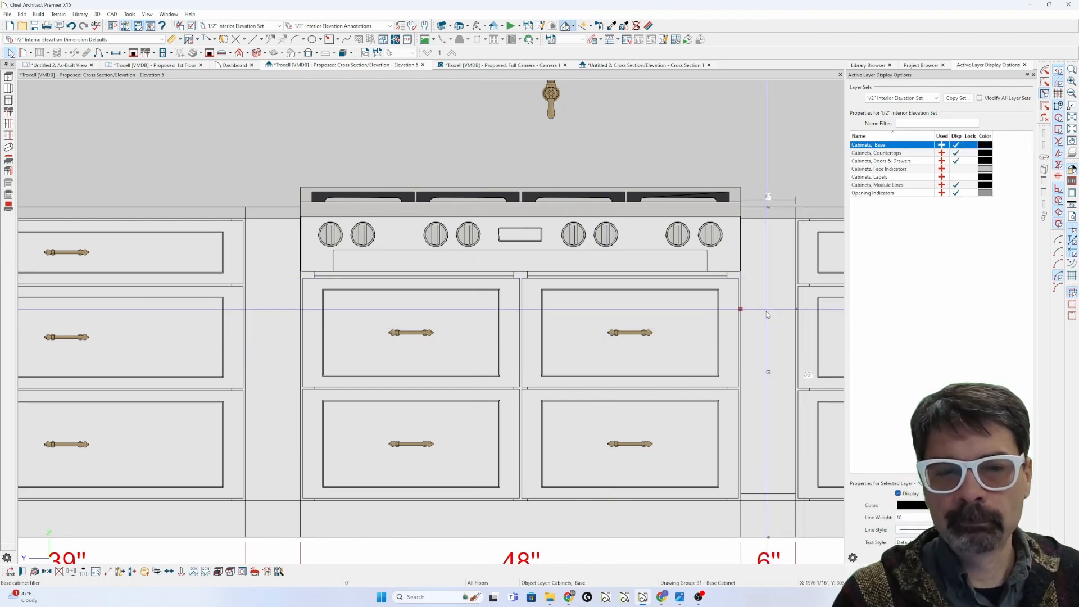
key("ctrl+e")
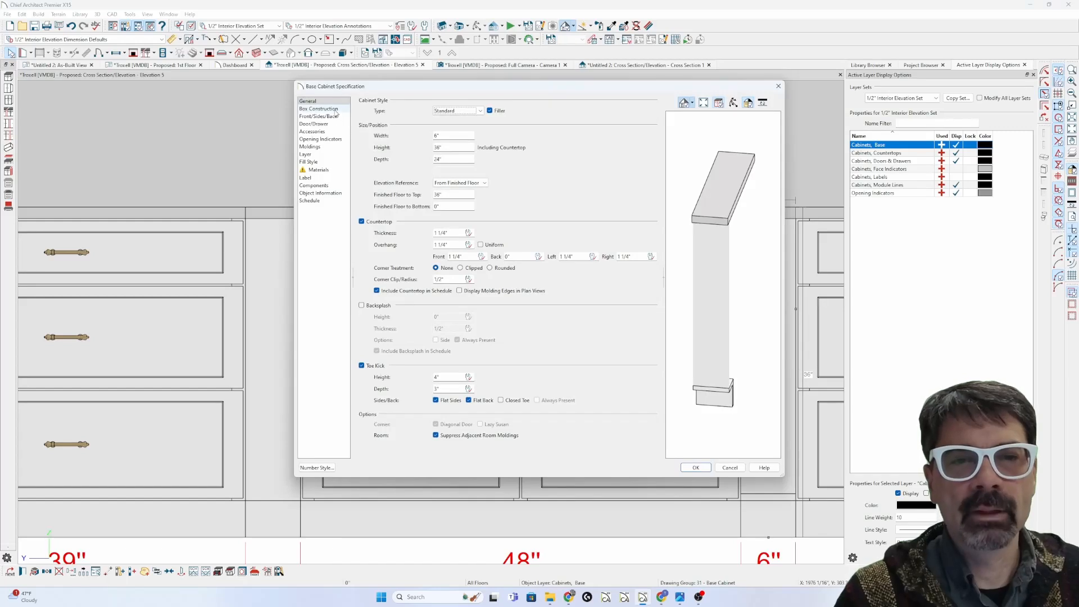
left_click(336, 109)
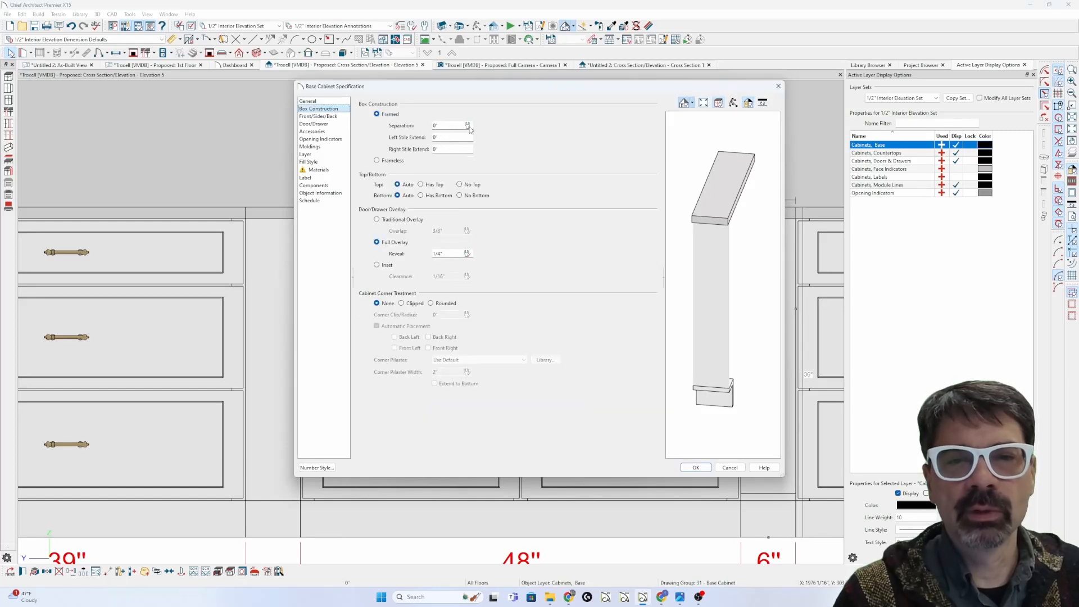
type("1 1/2")
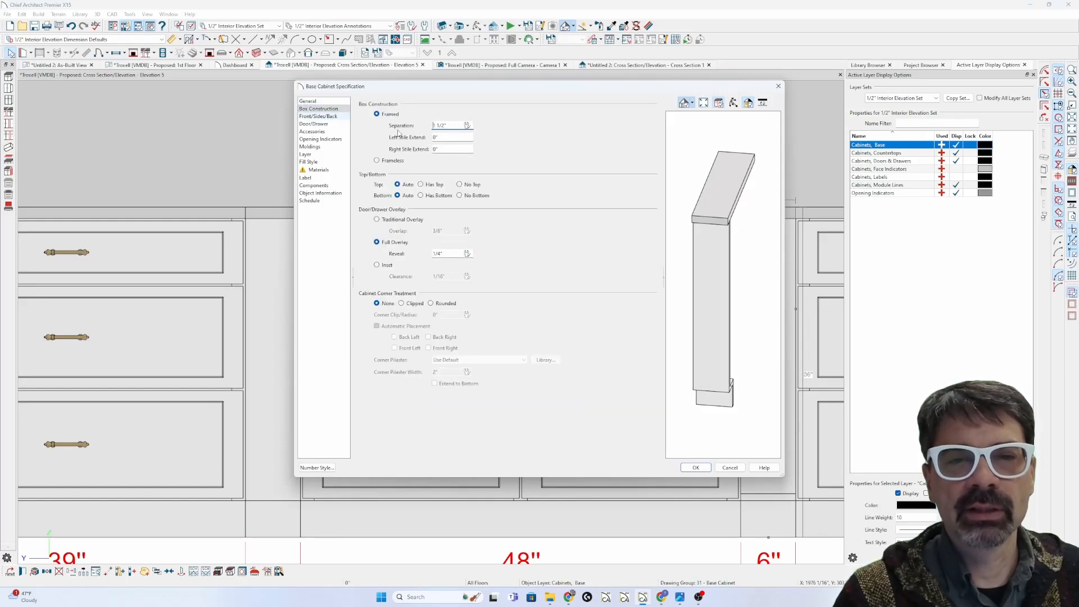
Step: Review the filler's front face items and their vertical layout parent, then close the specification
left_click(318, 115)
left_click(423, 156)
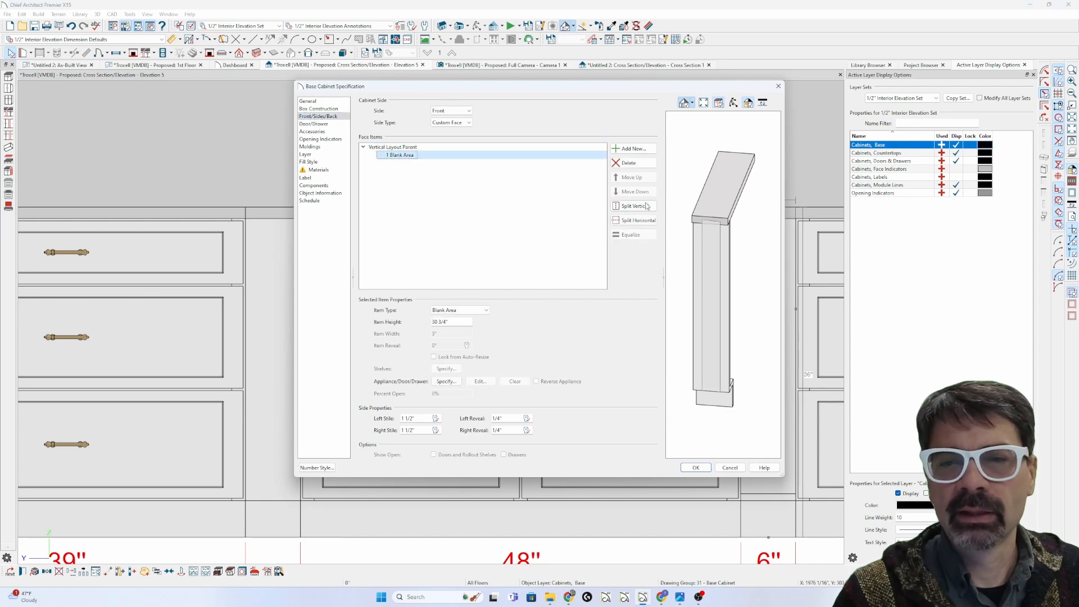
left_click(725, 285)
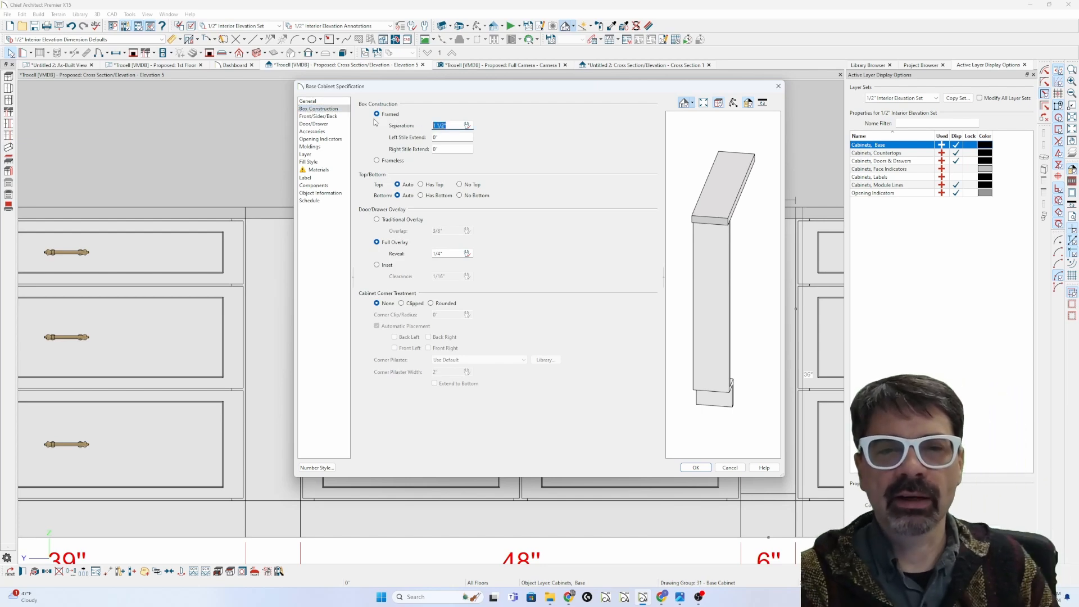
key("Return")
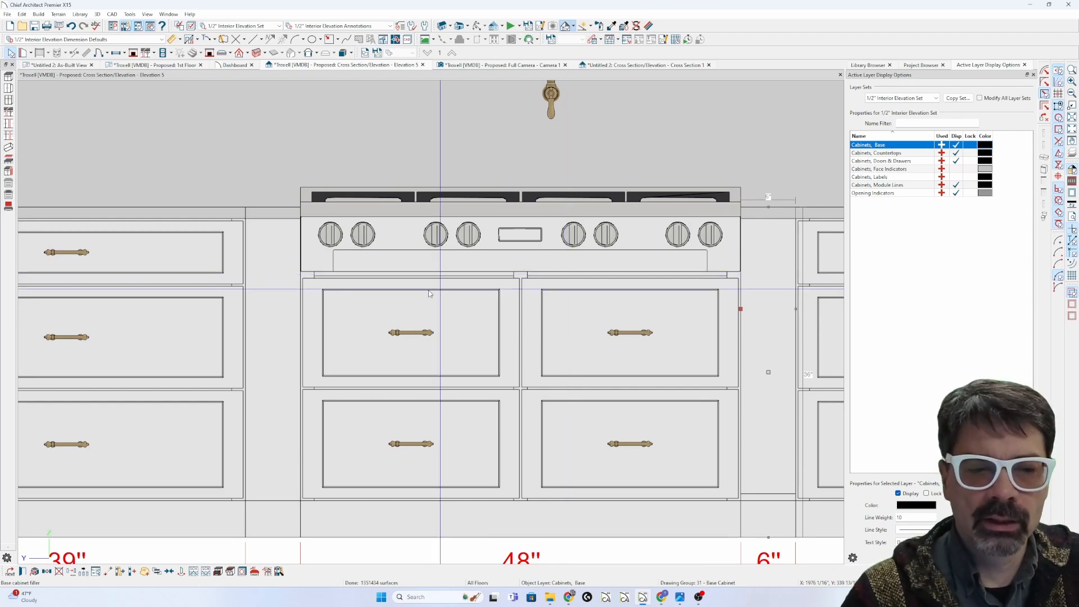
Step: Zoom out and check Cross Section 1 before returning to Elevation 5
scroll(360, 390, "down", 3)
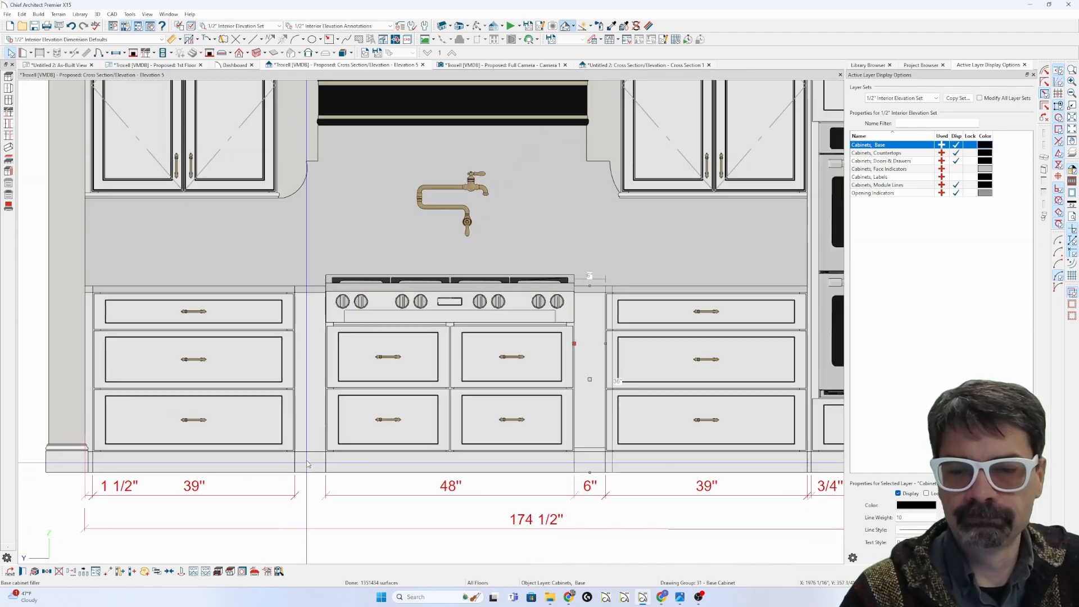
left_click(403, 236)
key("Escape")
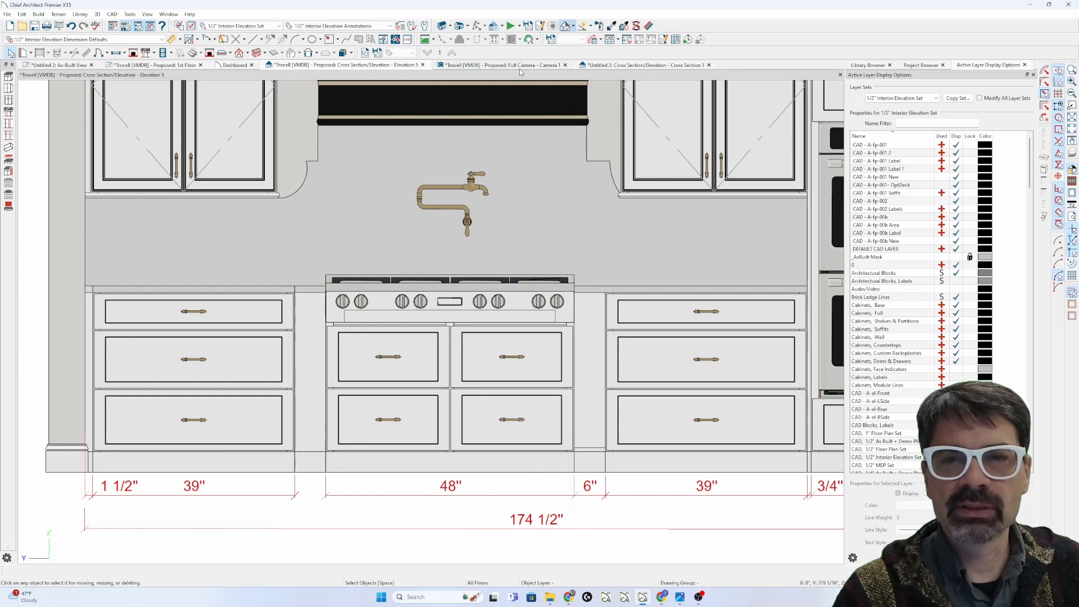
left_click(634, 66)
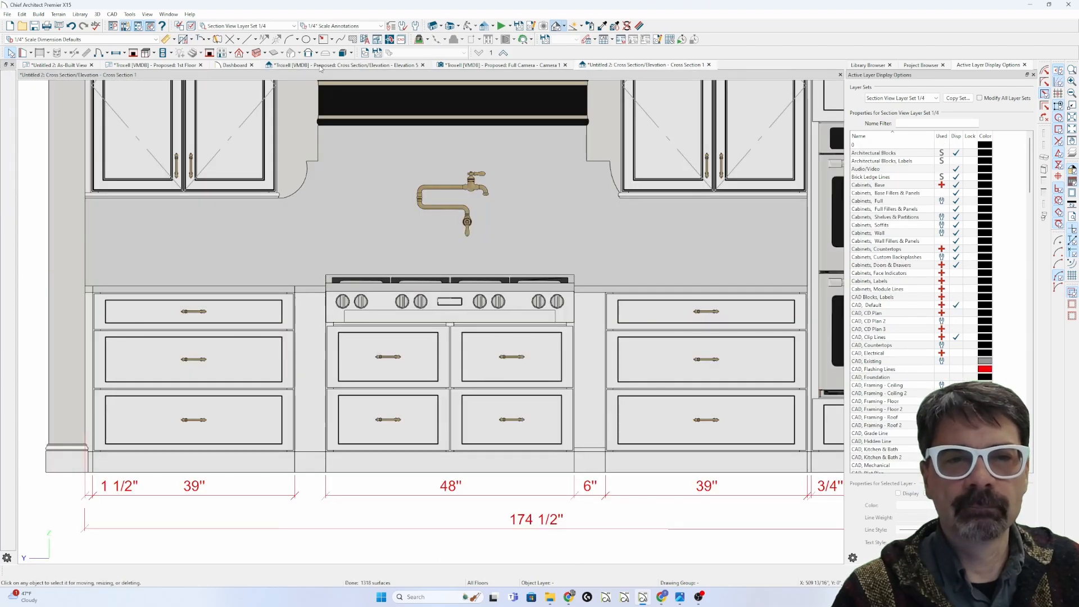
left_click(320, 66)
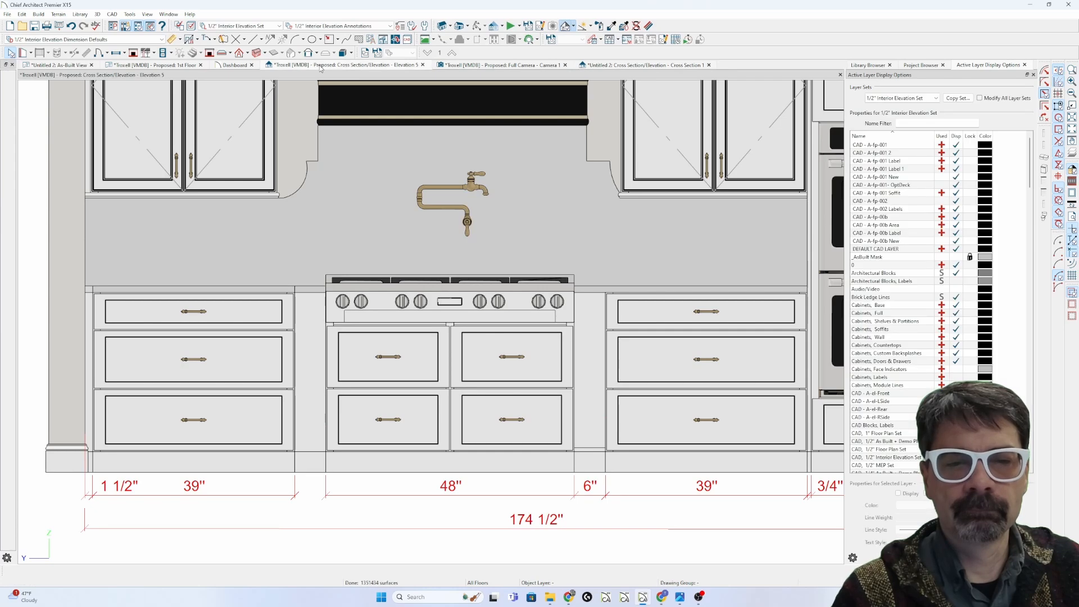
Step: Select the 48" range and left 39" base cabinets and hide cabinet module lines
left_click(337, 373)
left_click(285, 400)
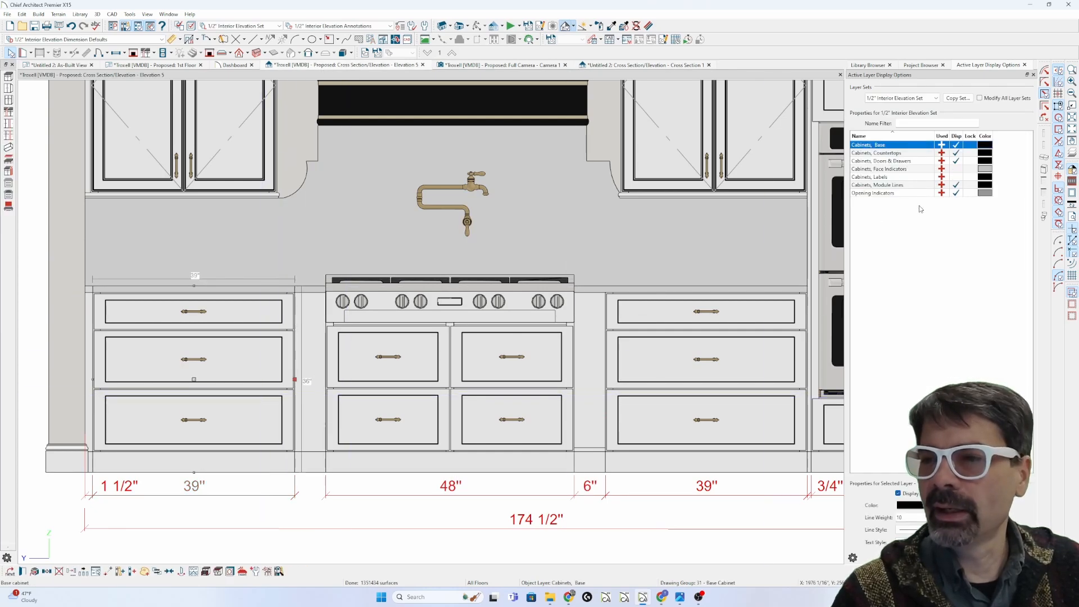
left_click(956, 184)
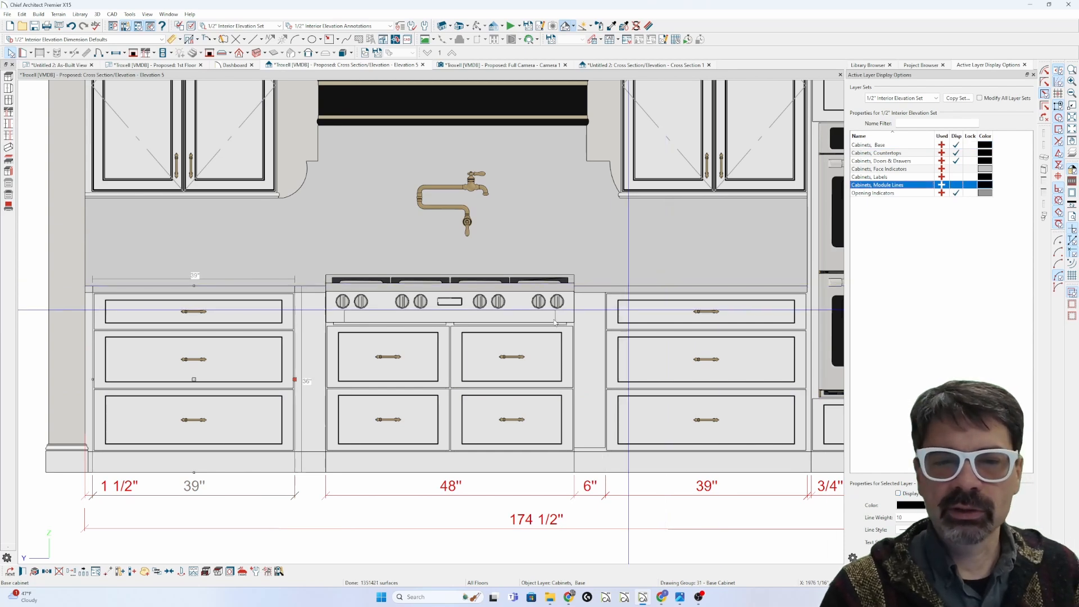
Step: Review the left 6" filler's box construction settings without changes
left_click(316, 376)
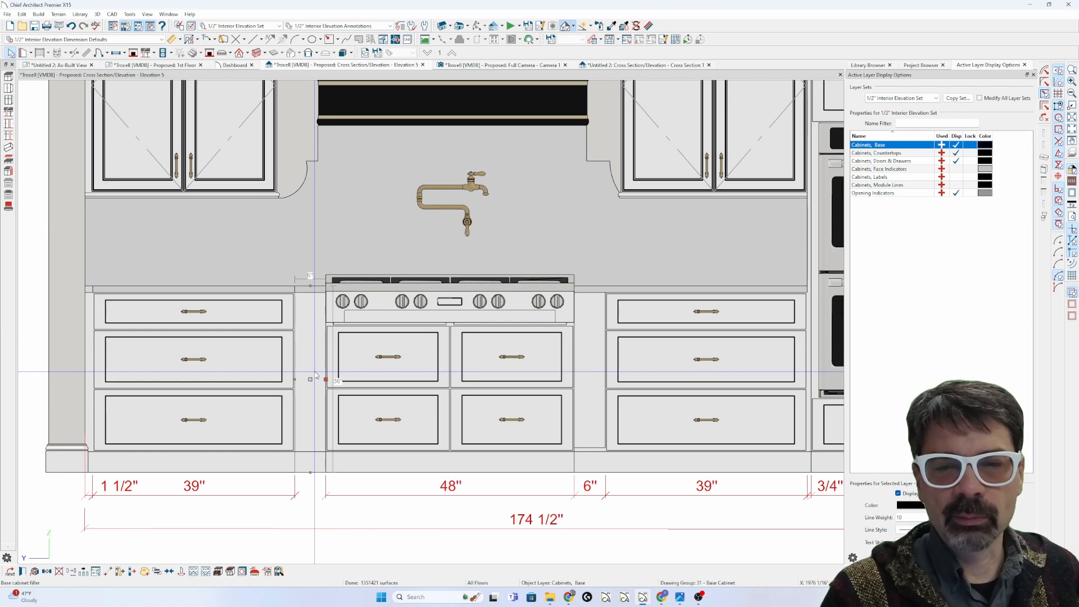
double_click(315, 375)
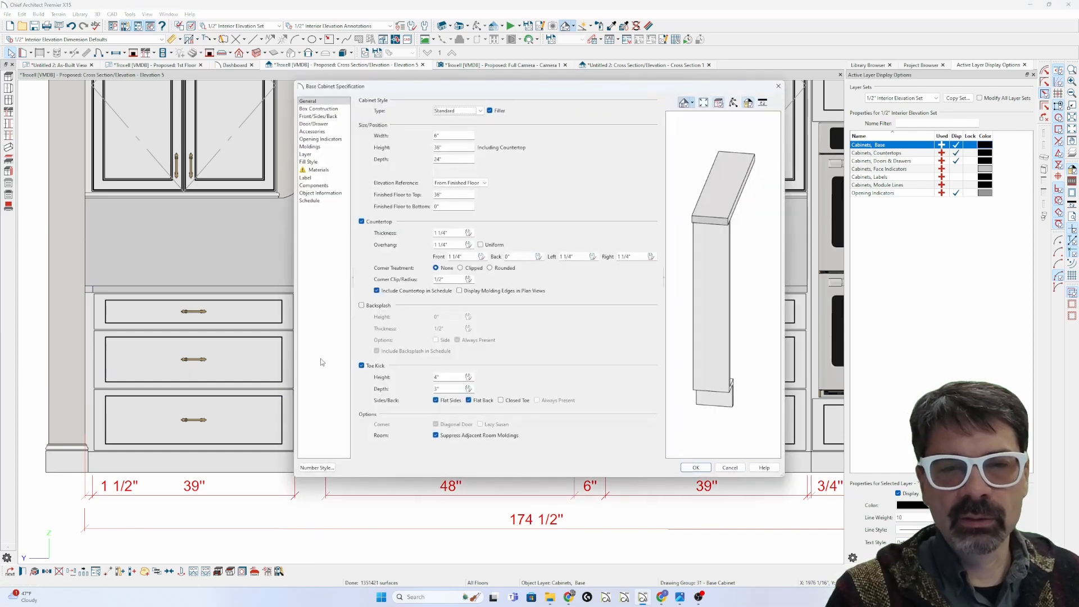
left_click(318, 108)
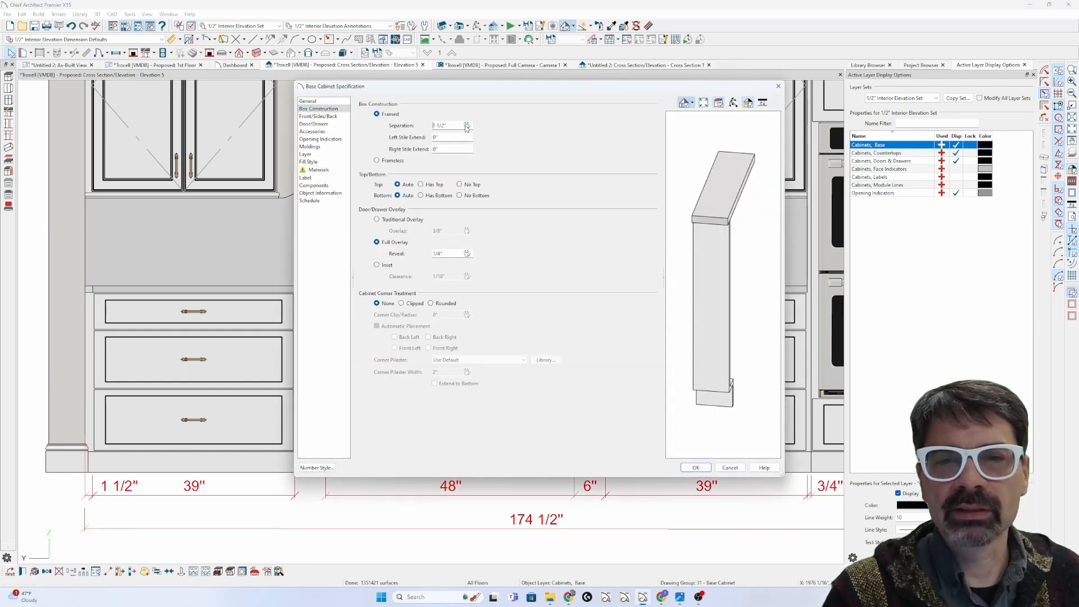
key("Return")
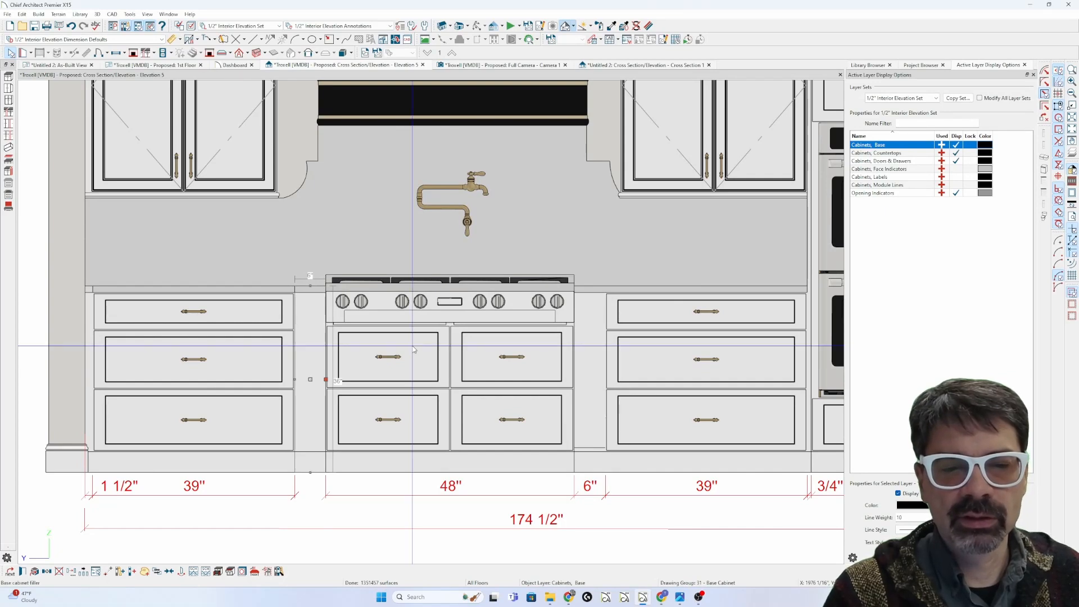
key("Escape")
Step: Toggle the Cabinets, Module Lines layer off and on again, leaving it shown
left_click(589, 393)
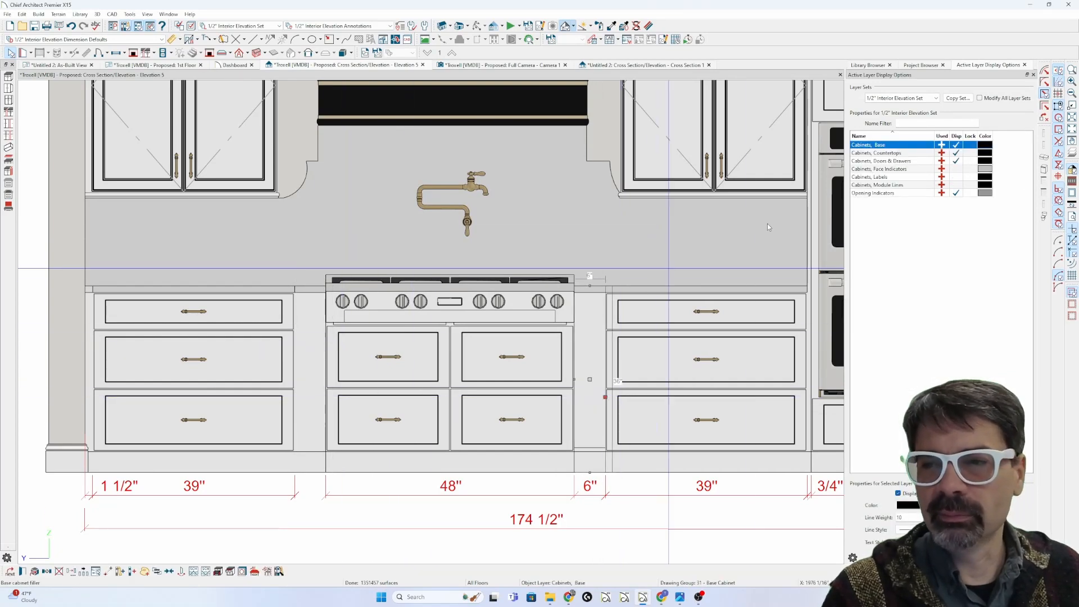
left_click(955, 185)
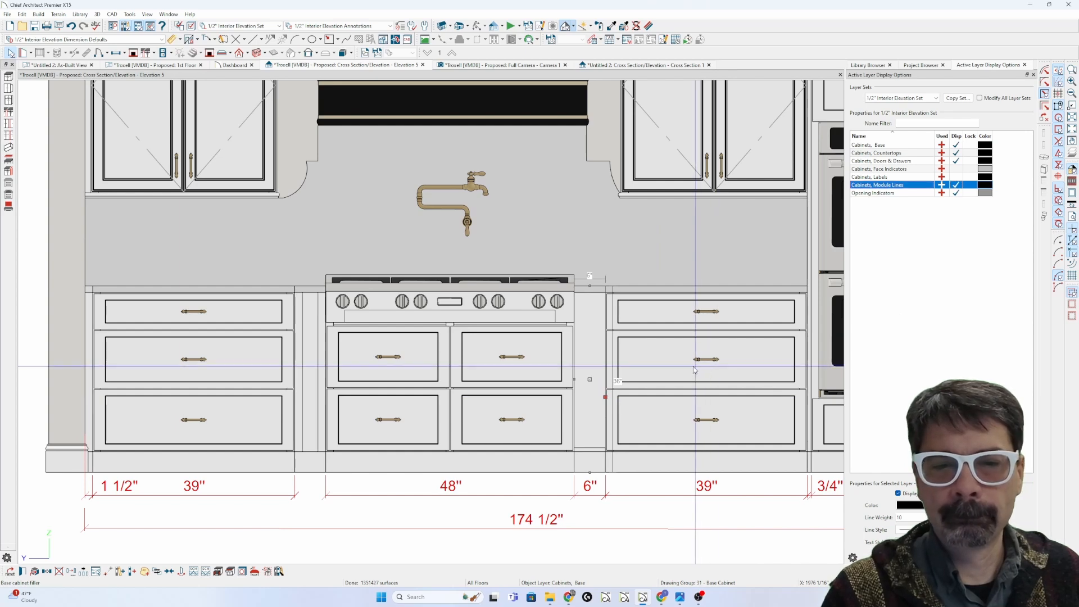
left_click(953, 186)
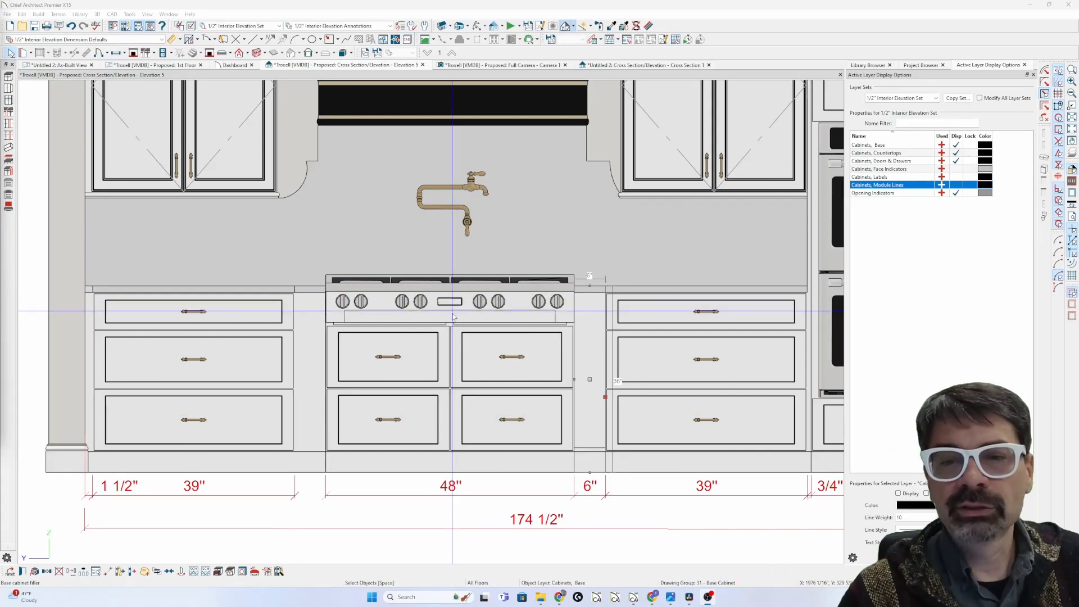
left_click(956, 185)
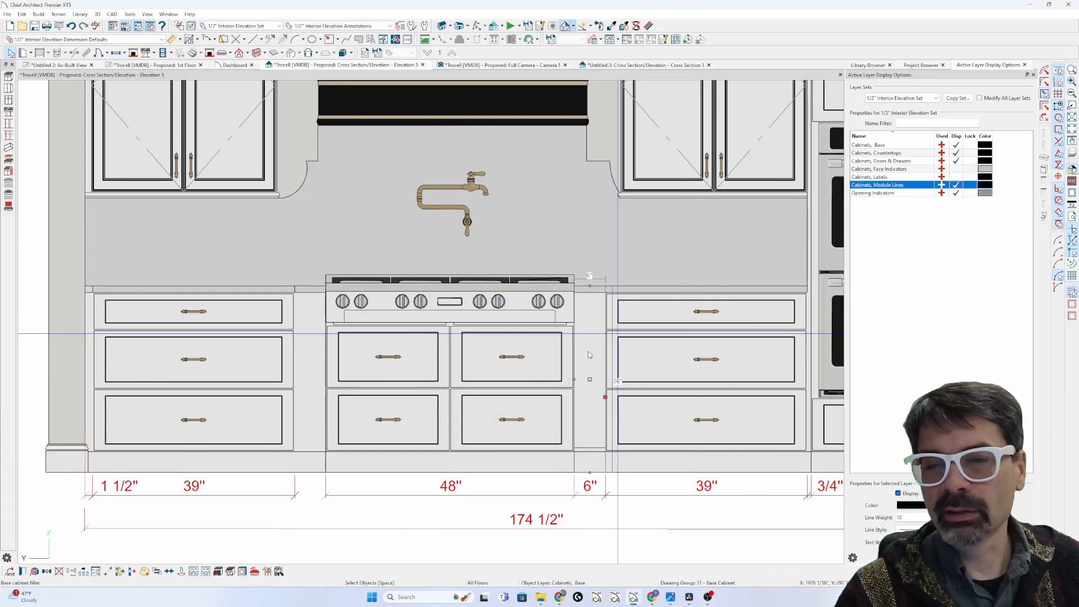
Step: Delete the base filler left of the range
scroll(296, 381, "down", 1)
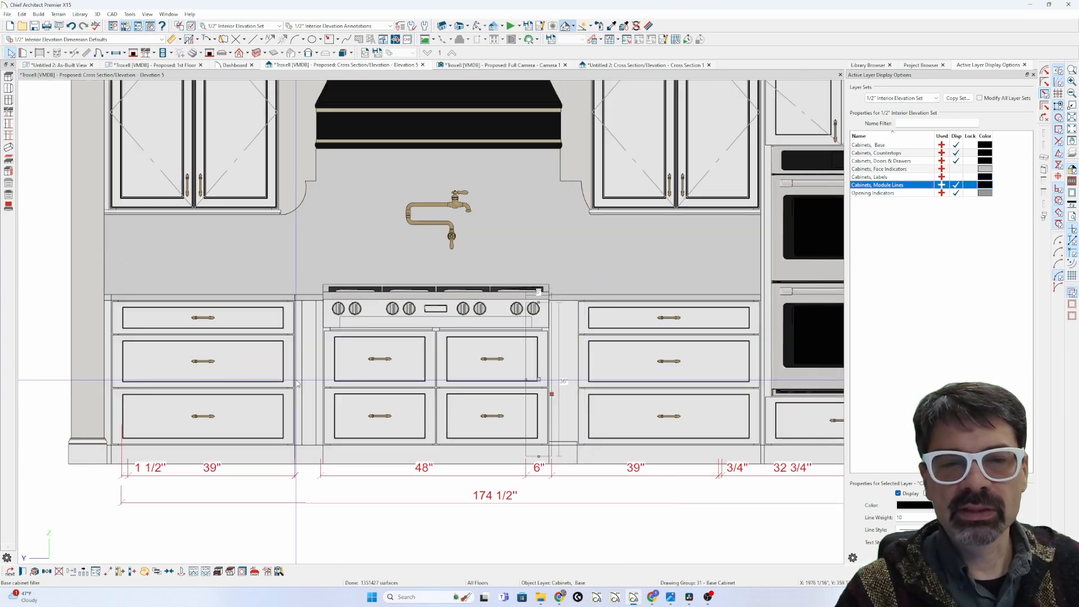
scroll(296, 380, "down", 1)
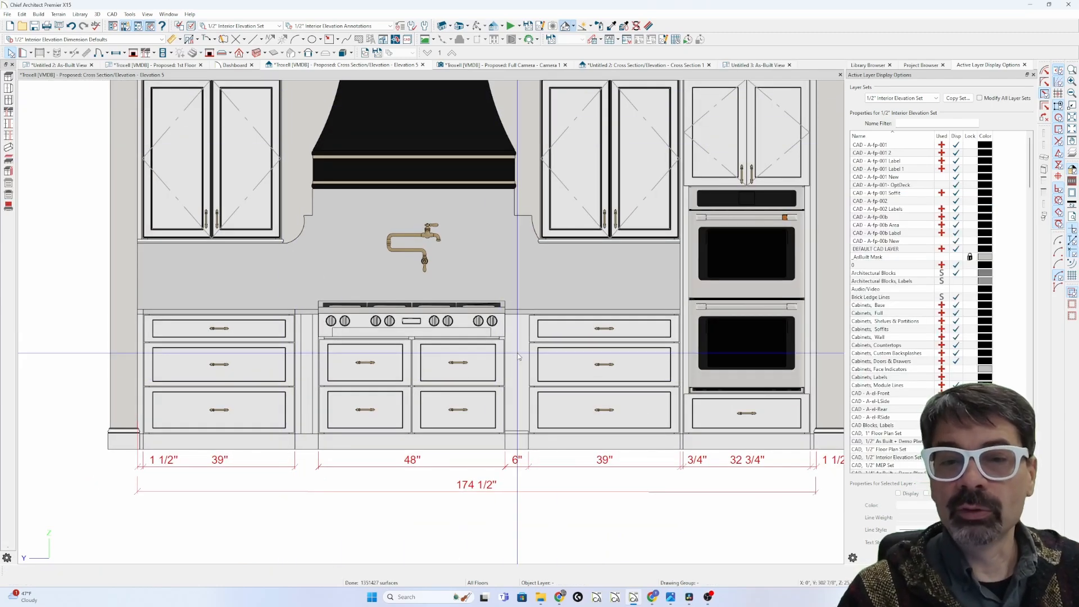
left_click(515, 353)
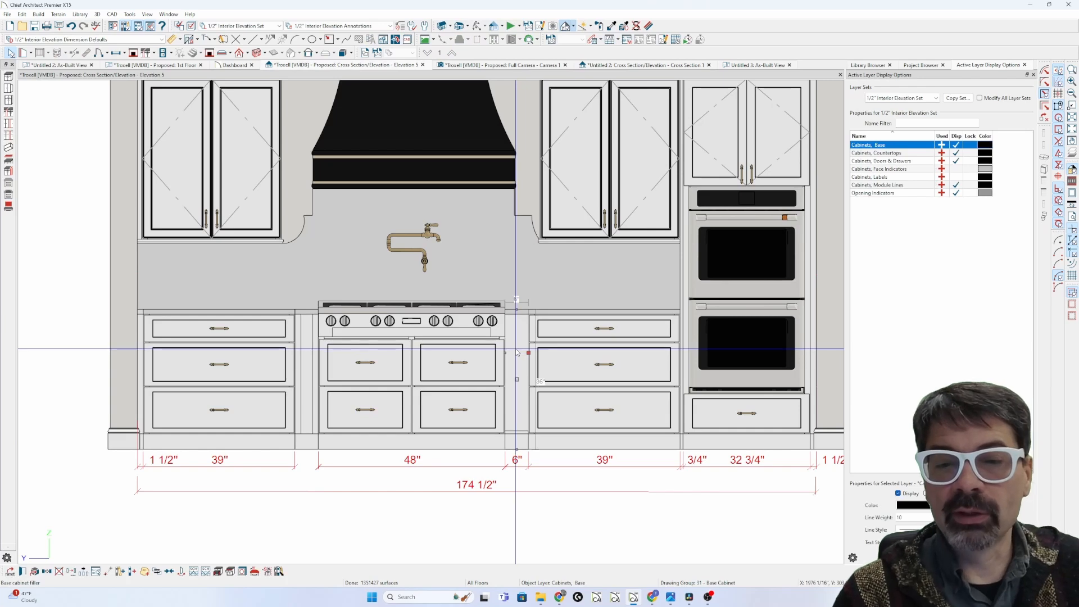
left_click_drag(517, 352, 303, 352)
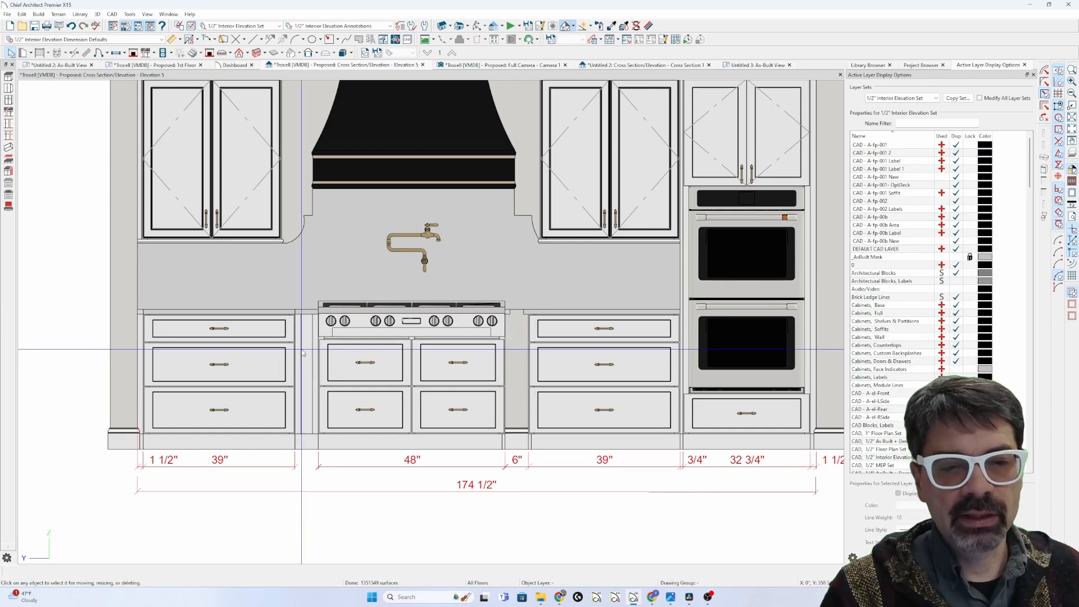
key("Delete")
Step: Set the left 39" base cabinet's left and right stile extensions to 3"
left_click(281, 353)
left_click(541, 348, "shift")
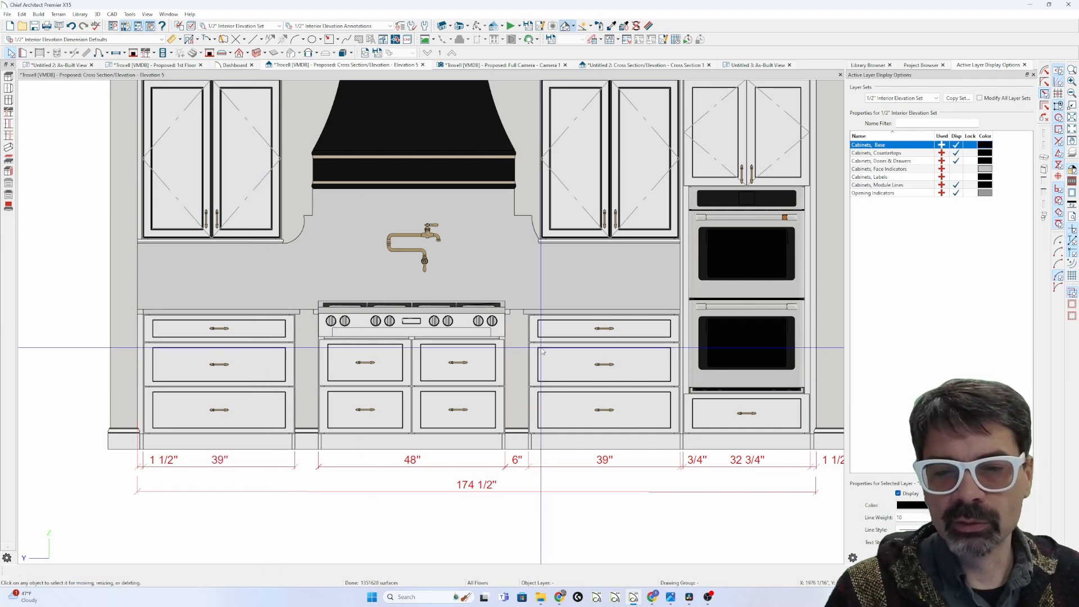
double_click(542, 351)
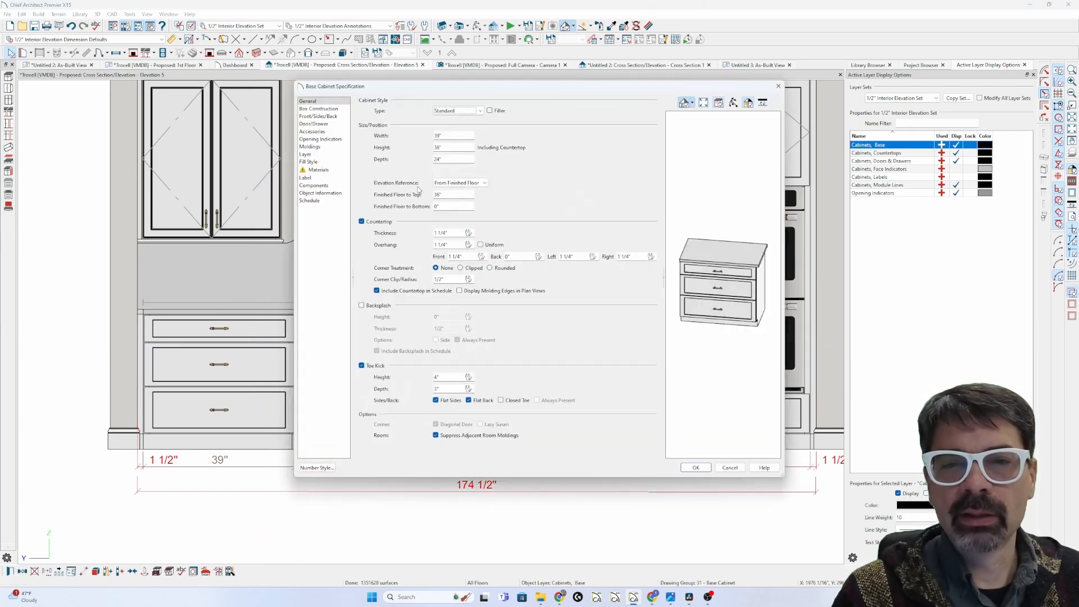
key("Escape")
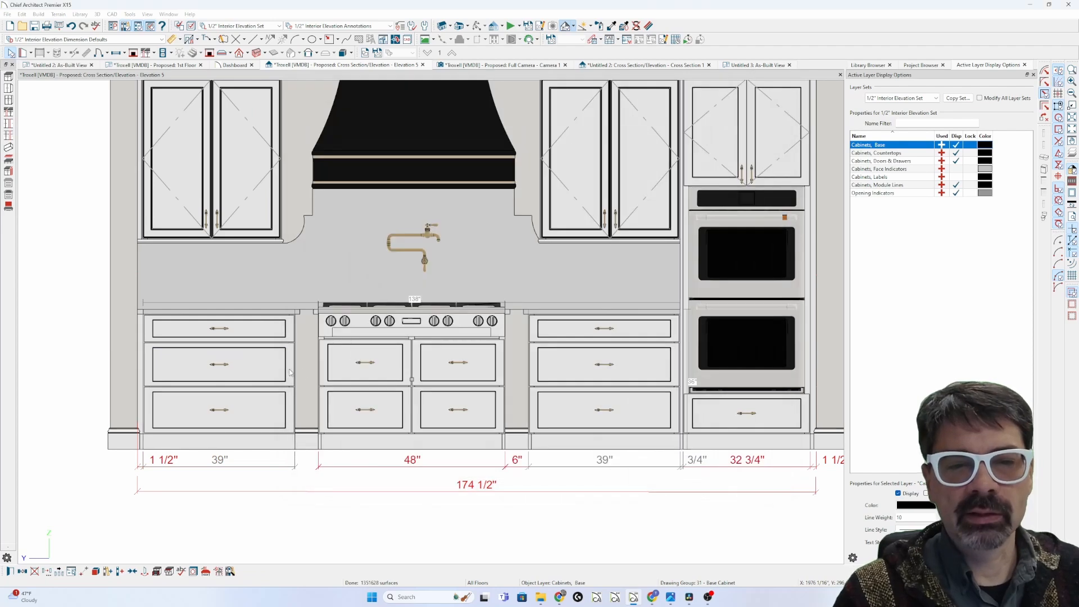
left_click(269, 370)
double_click(270, 373)
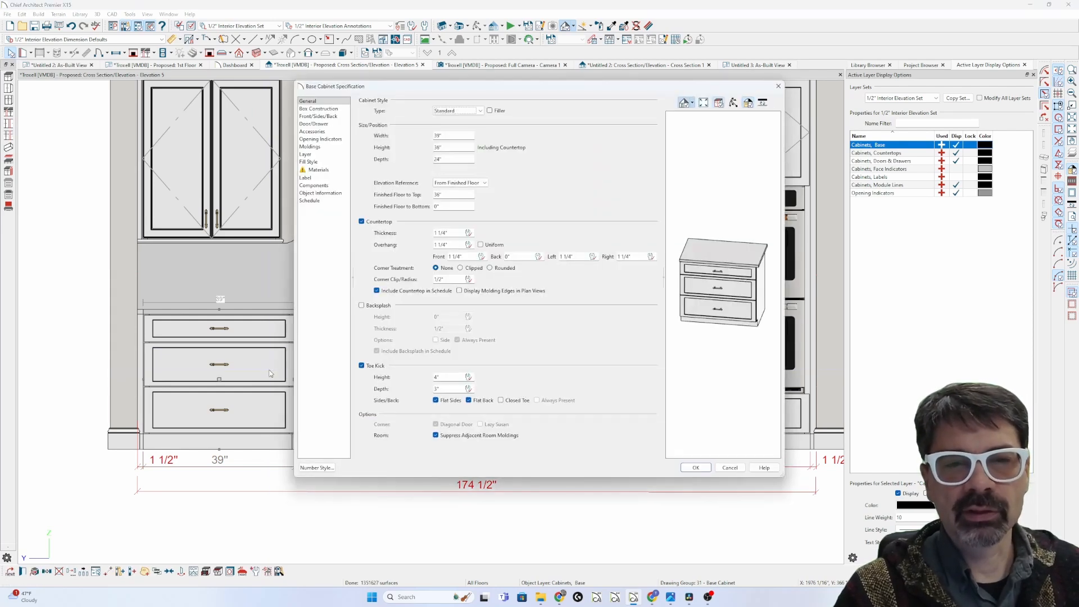
left_click(322, 109)
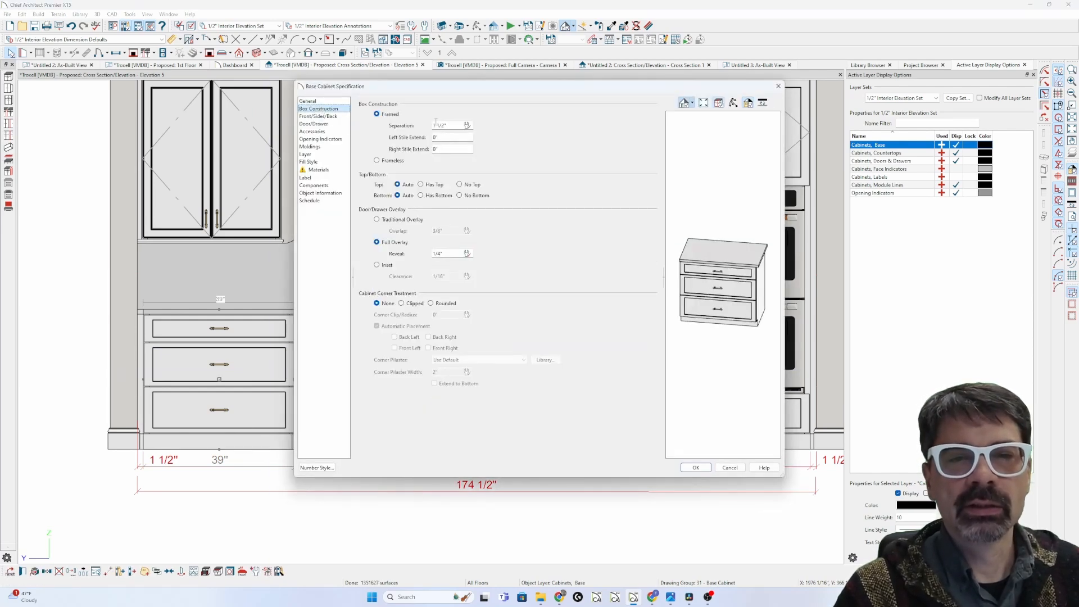
key("Tab")
type("3")
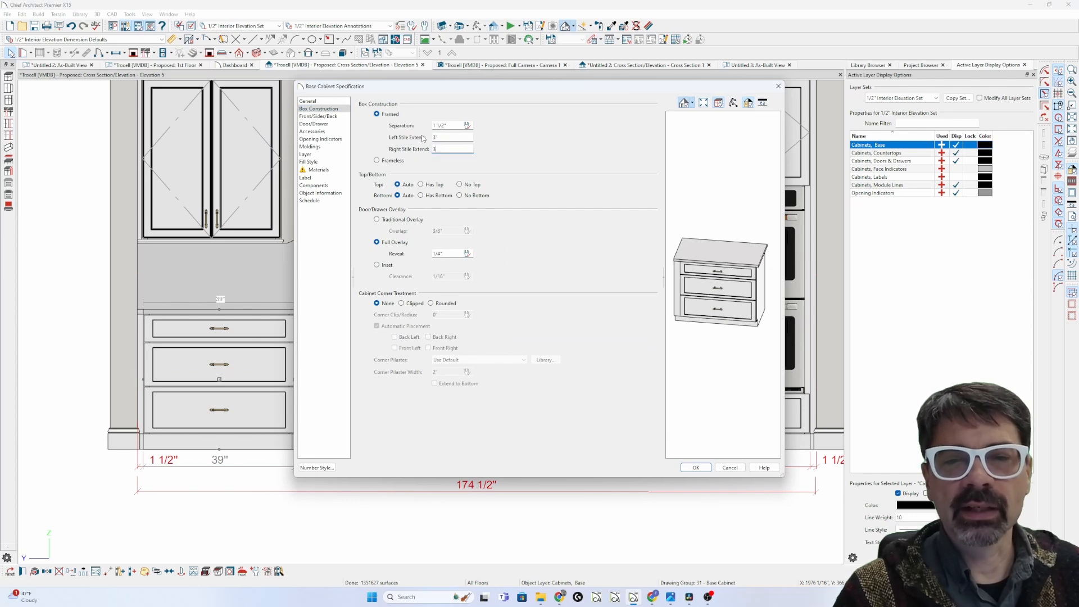
key("Tab")
Step: Confirm the 3" stile extensions and move the left 39" cabinet exactly 3" toward the range
left_click(696, 468)
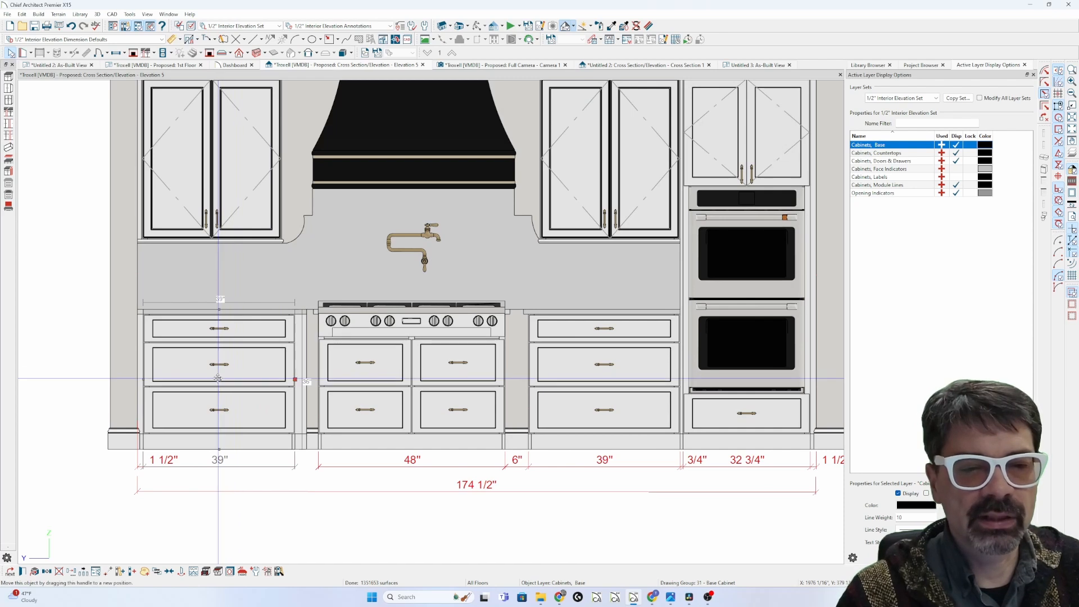
mouse_move(219, 379)
left_mouse_down()
mouse_move(240, 378)
mouse_move(205, 377)
mouse_move(225, 383)
left_mouse_up()
key("Tab")
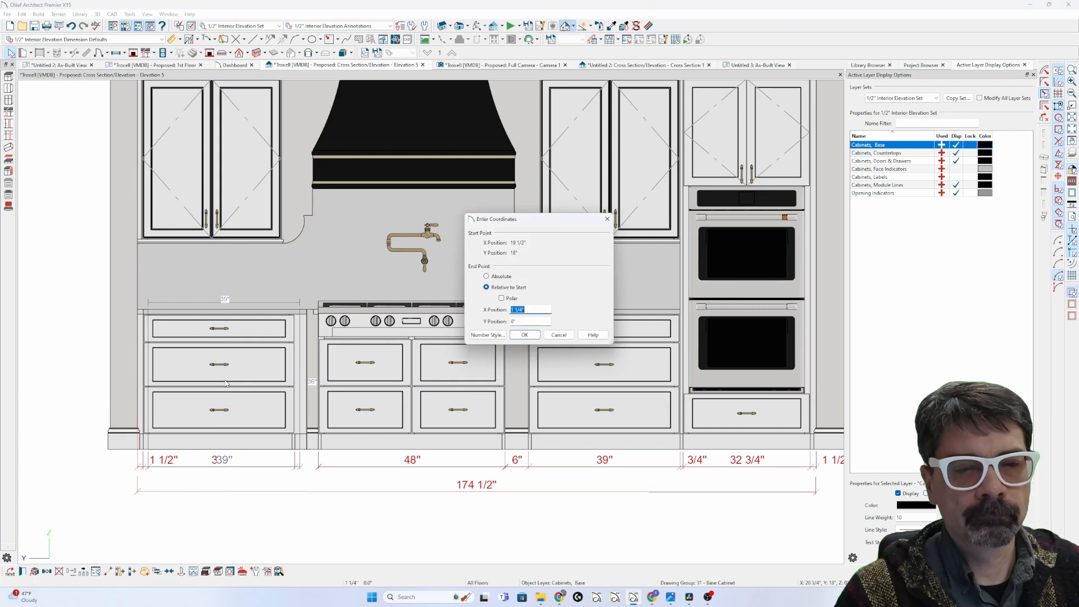
key("Return")
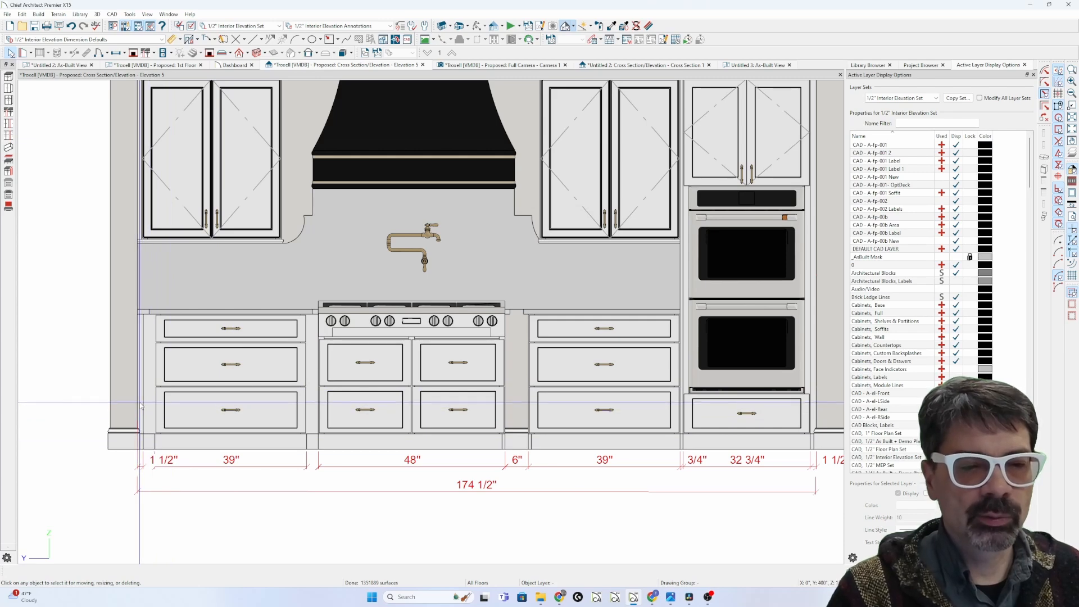
scroll(147, 416, "up", 2)
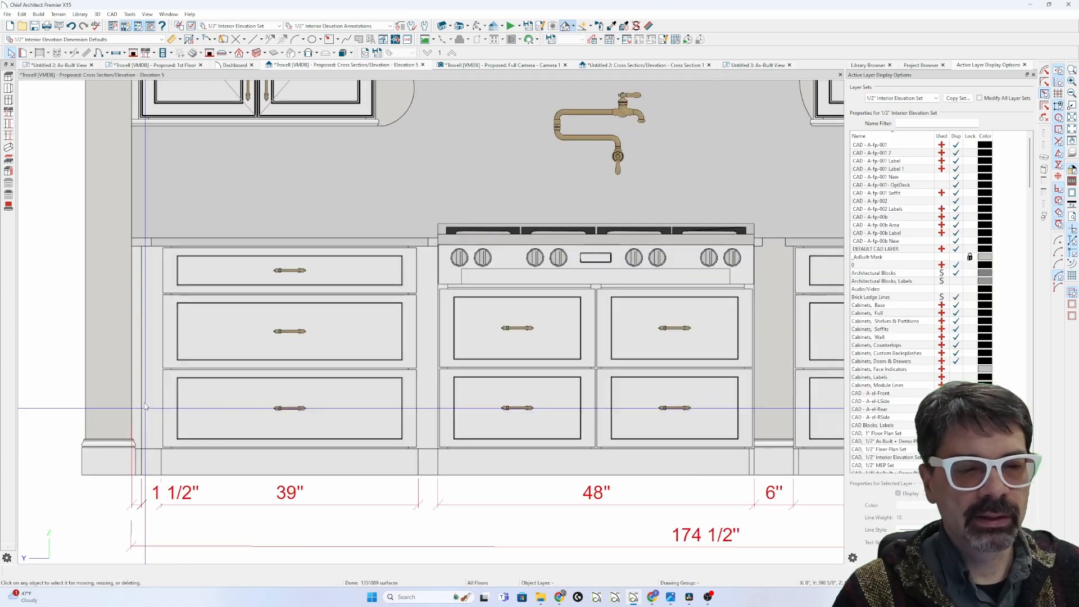
left_click(143, 403)
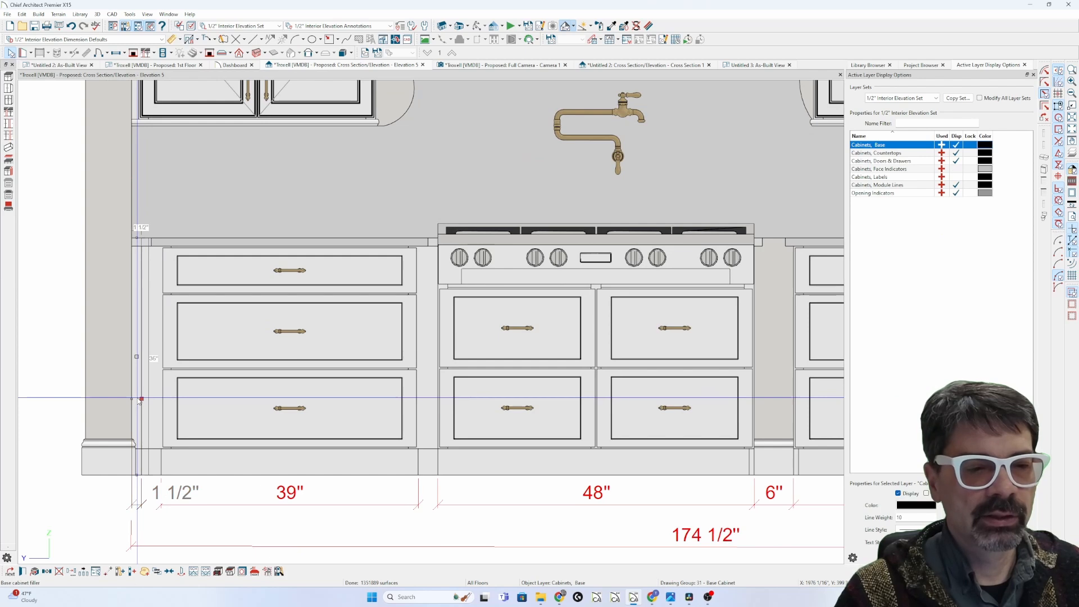
Step: Hide the Cabinets, Module Lines layer on the elevation
key("Escape")
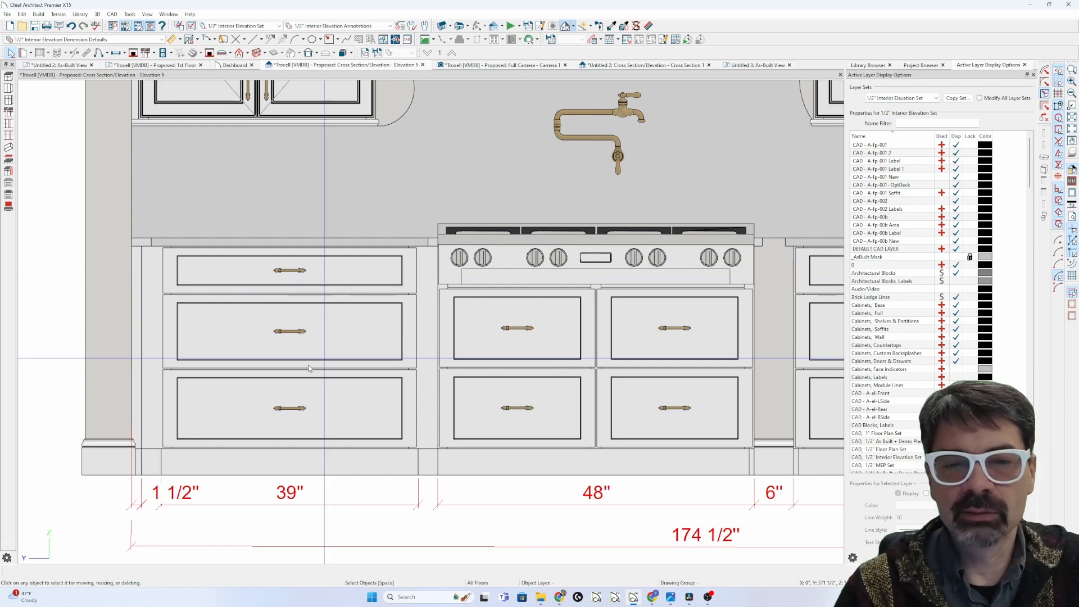
left_click(281, 315)
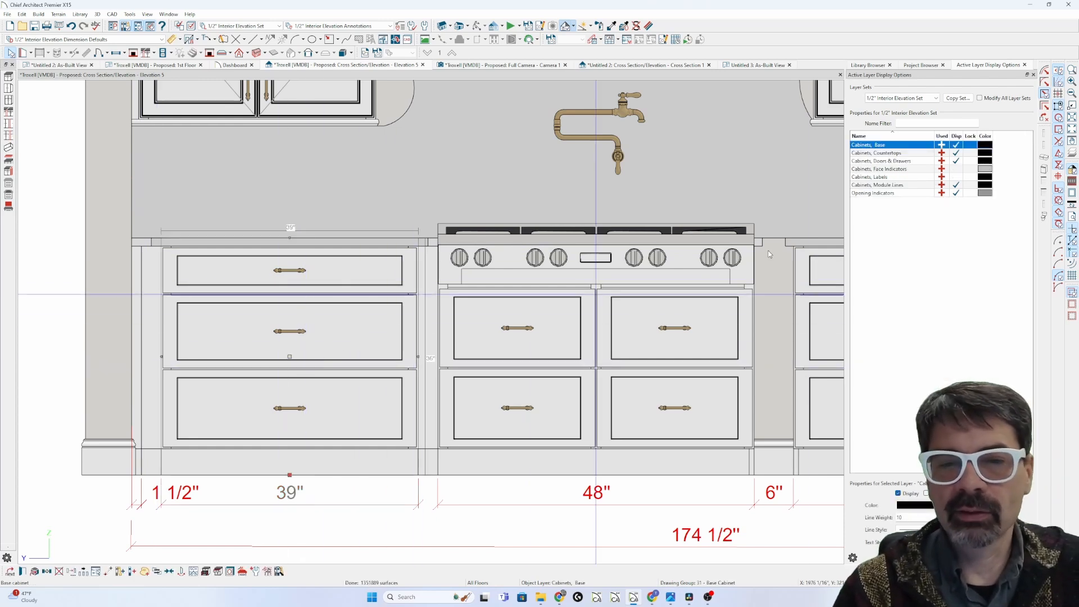
left_click(955, 185)
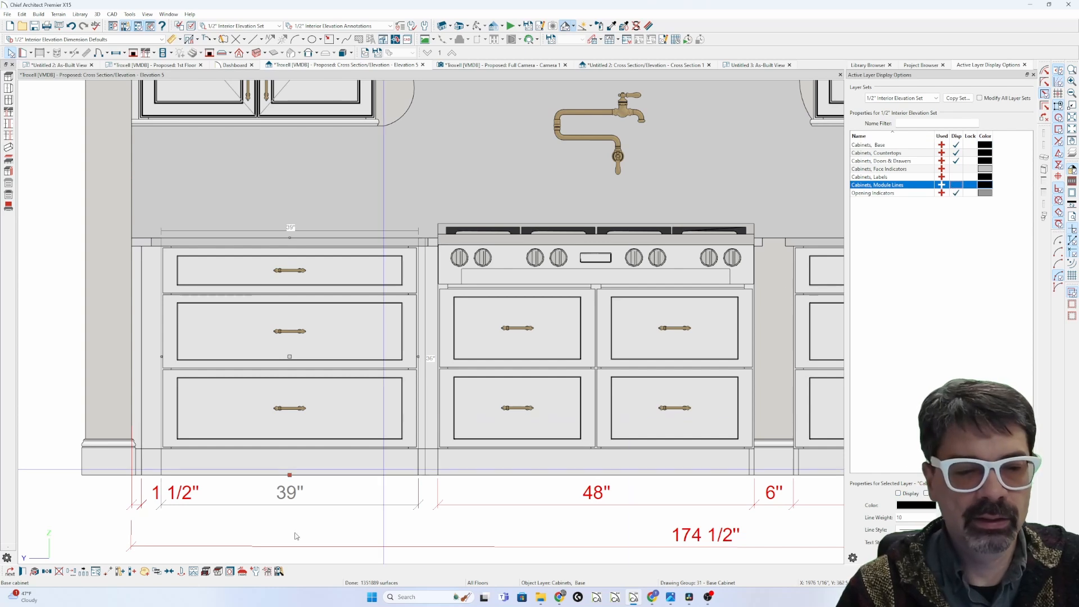
left_click(128, 527)
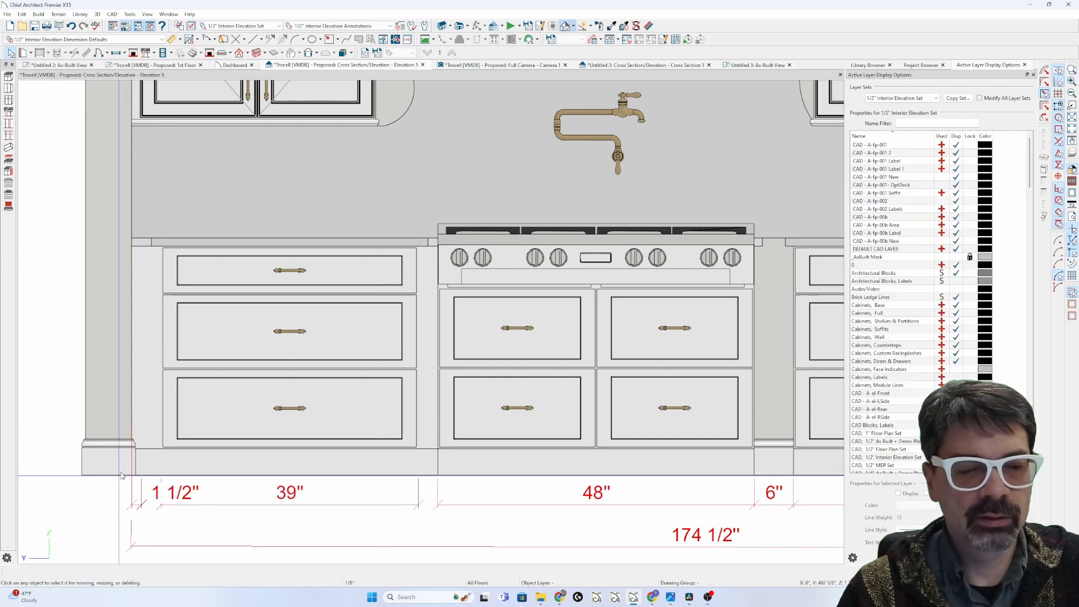
Step: Drag the 1 1/2" end dimension's handle to the left 39" cabinet's edge
left_click(156, 491)
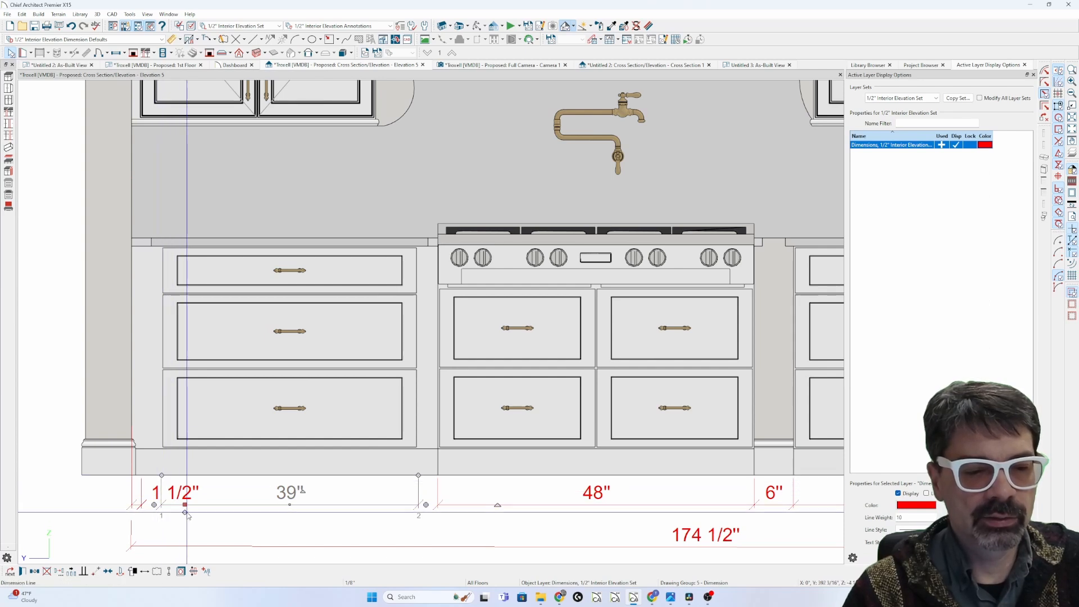
left_click_drag(185, 505, 143, 504)
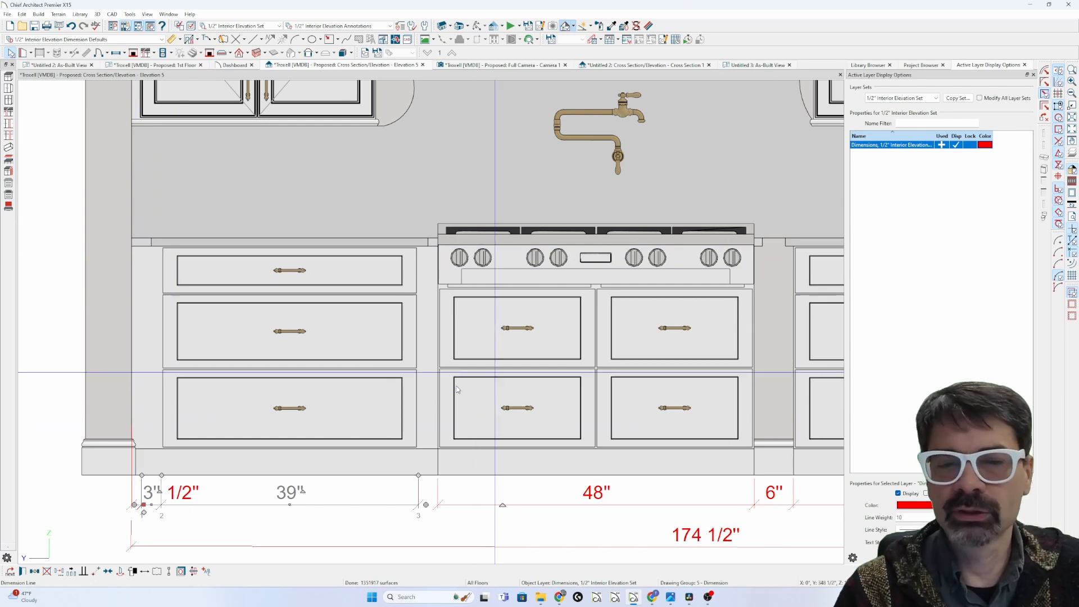
left_click(299, 397)
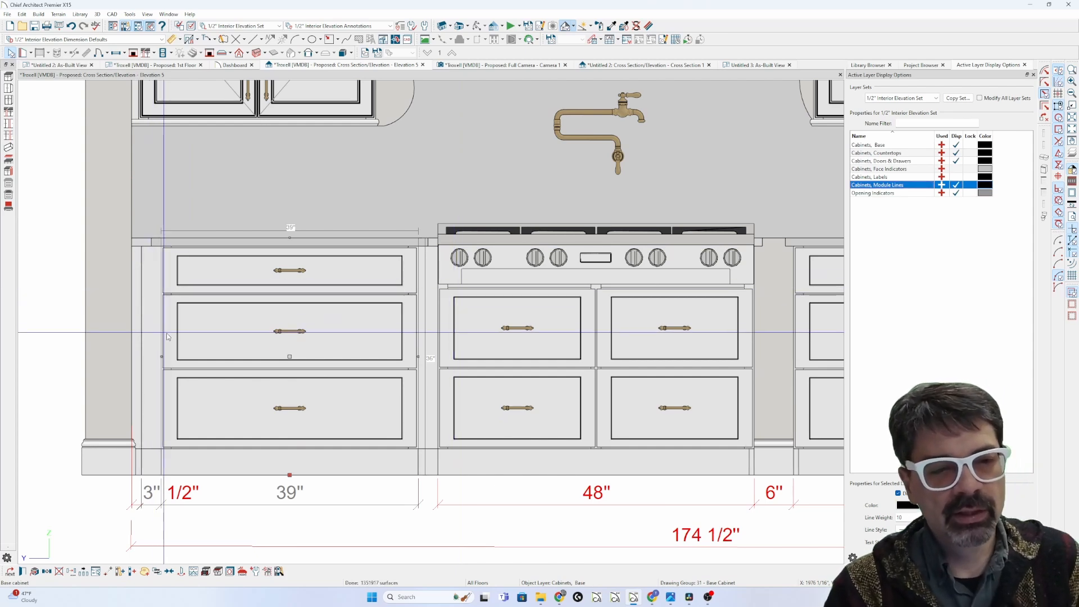
left_click(59, 296)
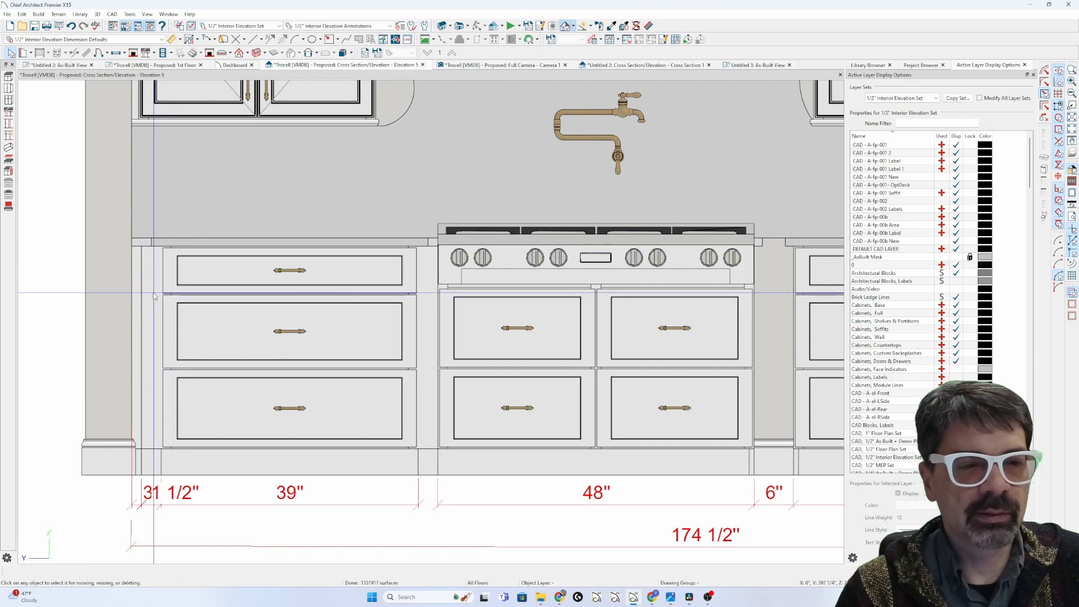
scroll(140, 291, "up", 2)
scroll(140, 291, "up", 2)
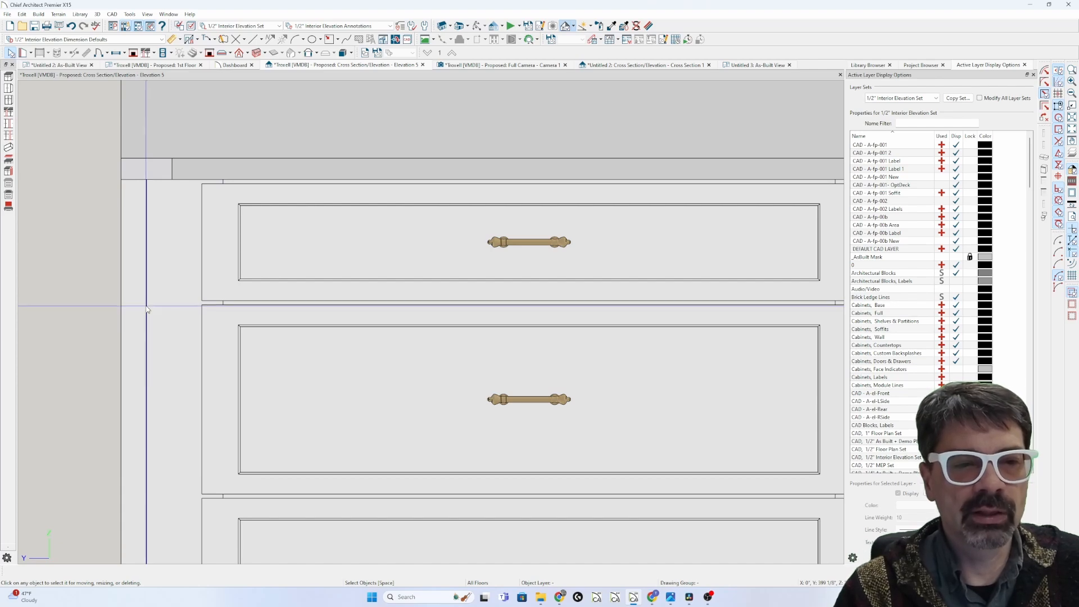
Step: Place a base cabinet filler between the range and right 39" cabinet, resized to about 6"
scroll(146, 309, "down", 5)
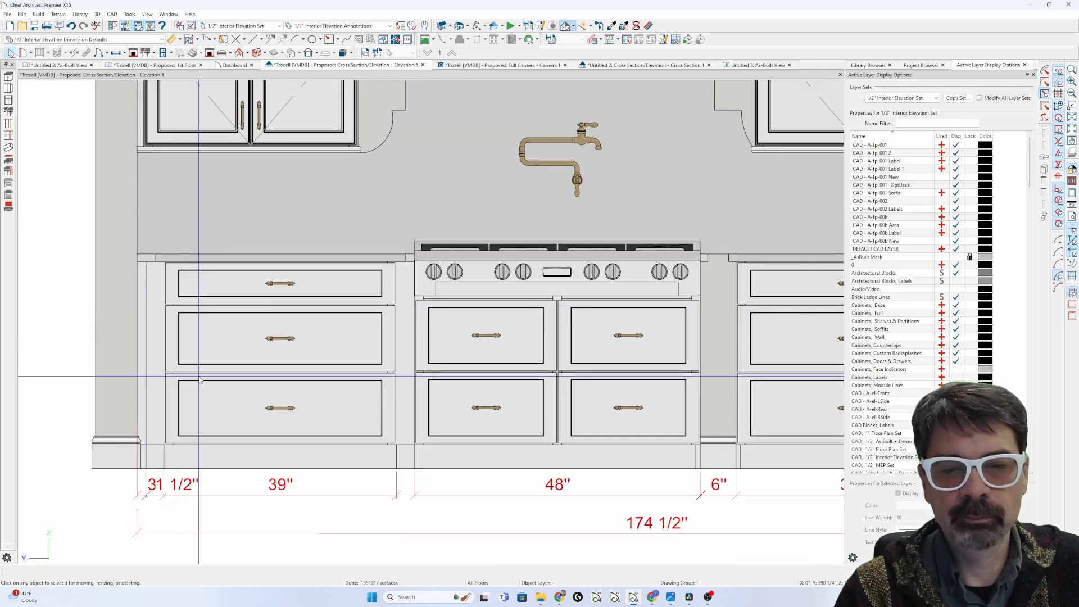
scroll(200, 380, "down", 2)
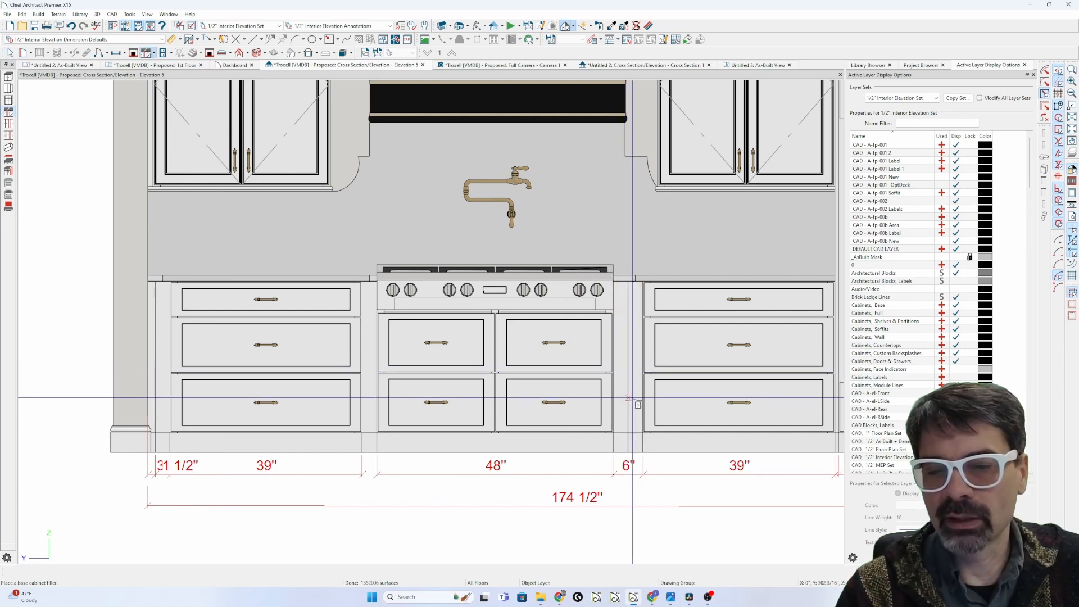
left_click(624, 395)
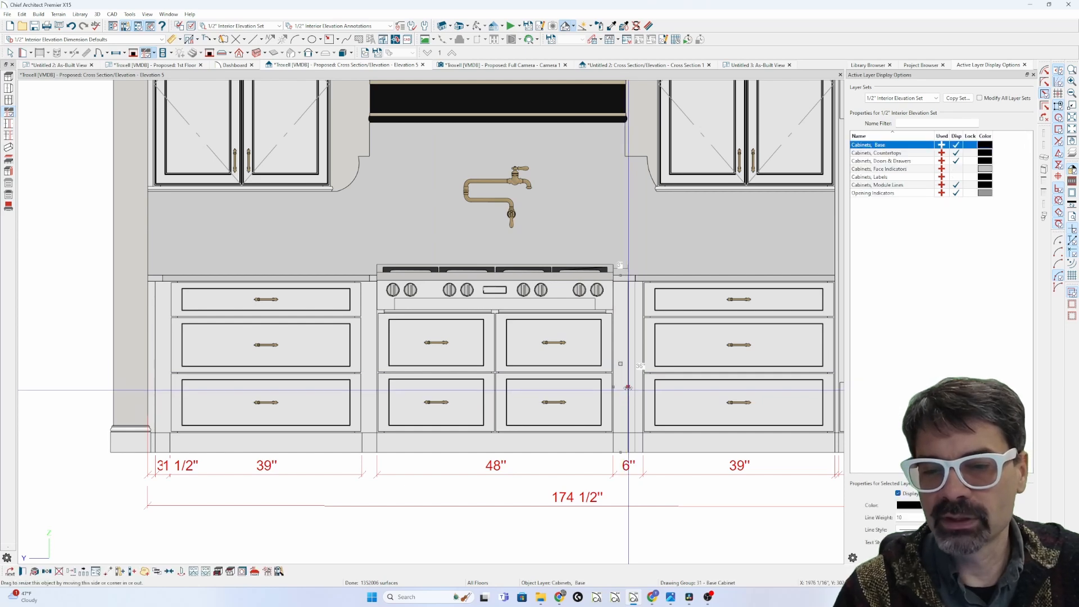
left_click_drag(647, 387, 643, 388)
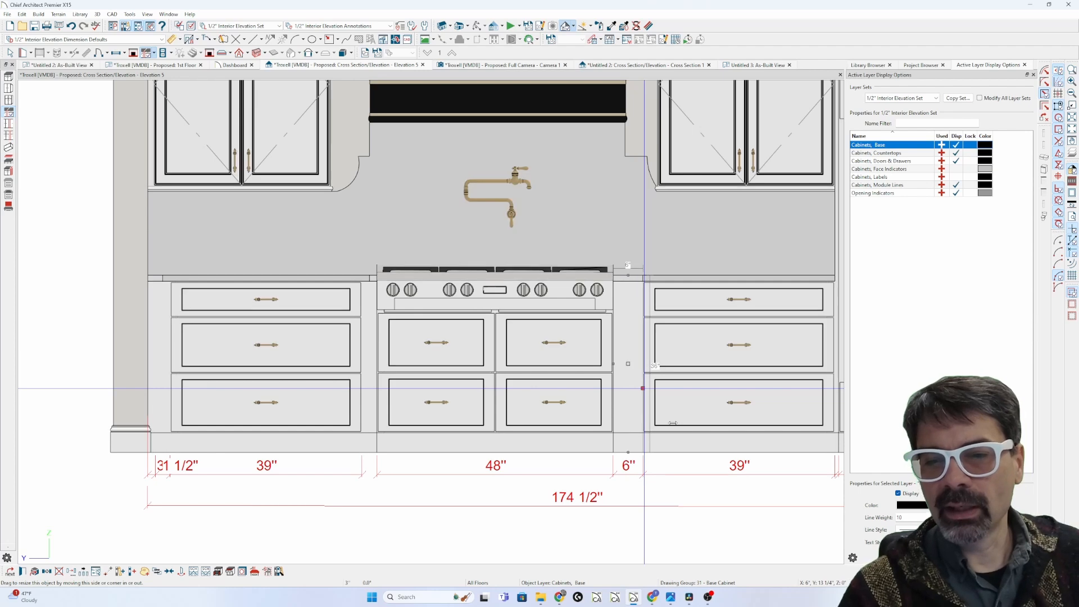
key("Escape")
scroll(638, 399, "up", 2)
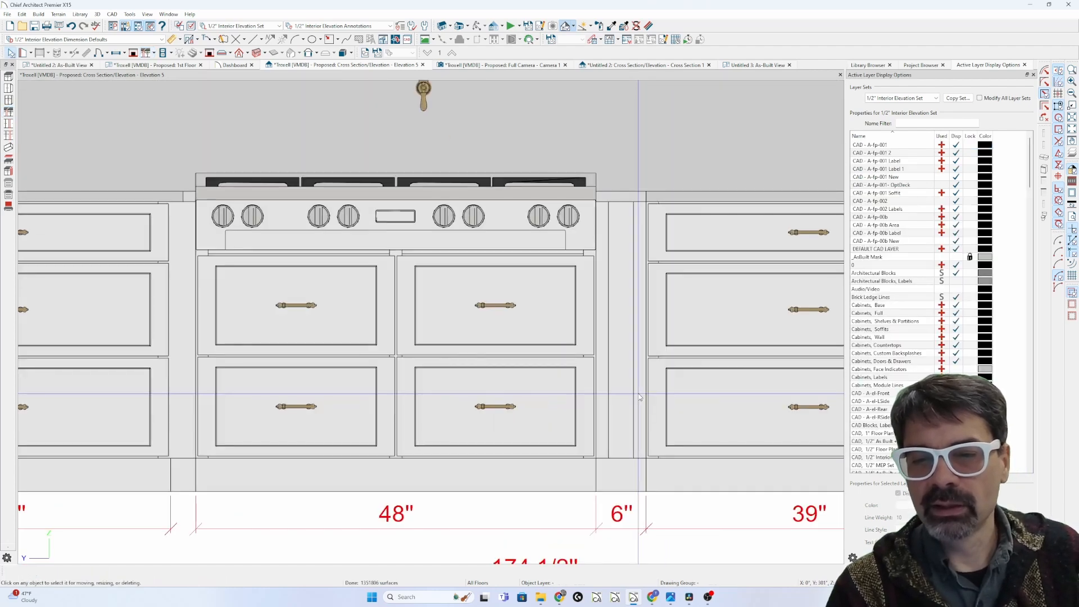
scroll(636, 393, "up", 2)
Step: Set the new filler's box construction separation to 3 and leave it a plain panel
left_click(633, 362)
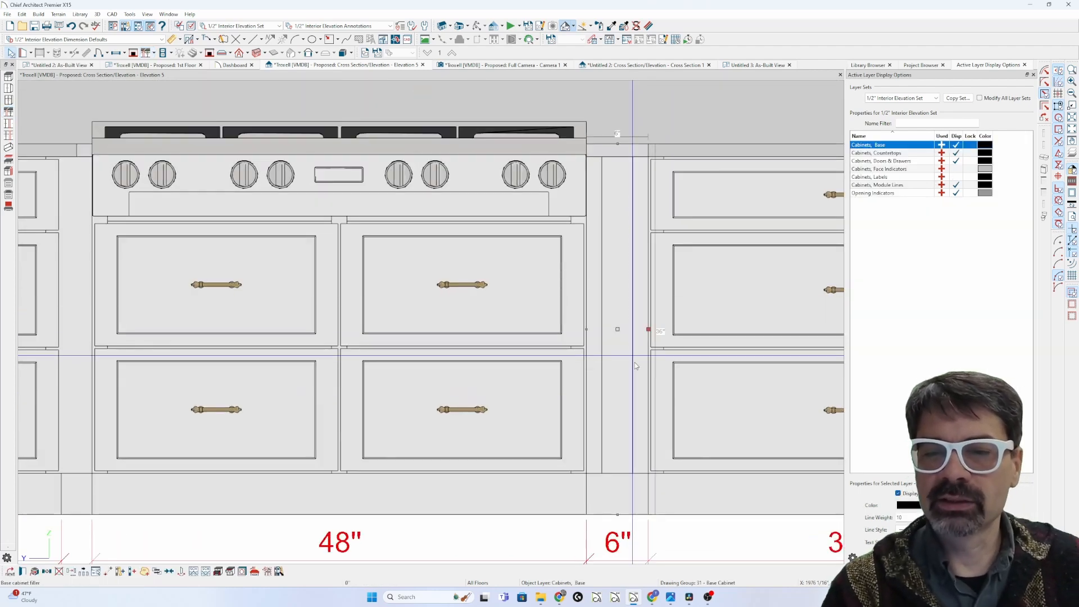
key("ctrl+e")
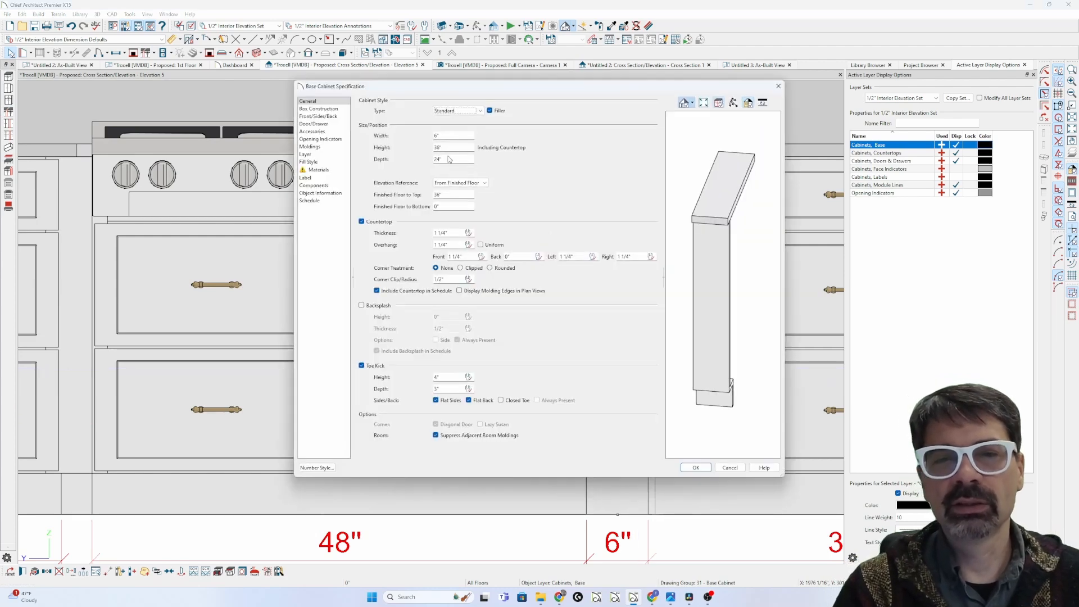
left_click(336, 109)
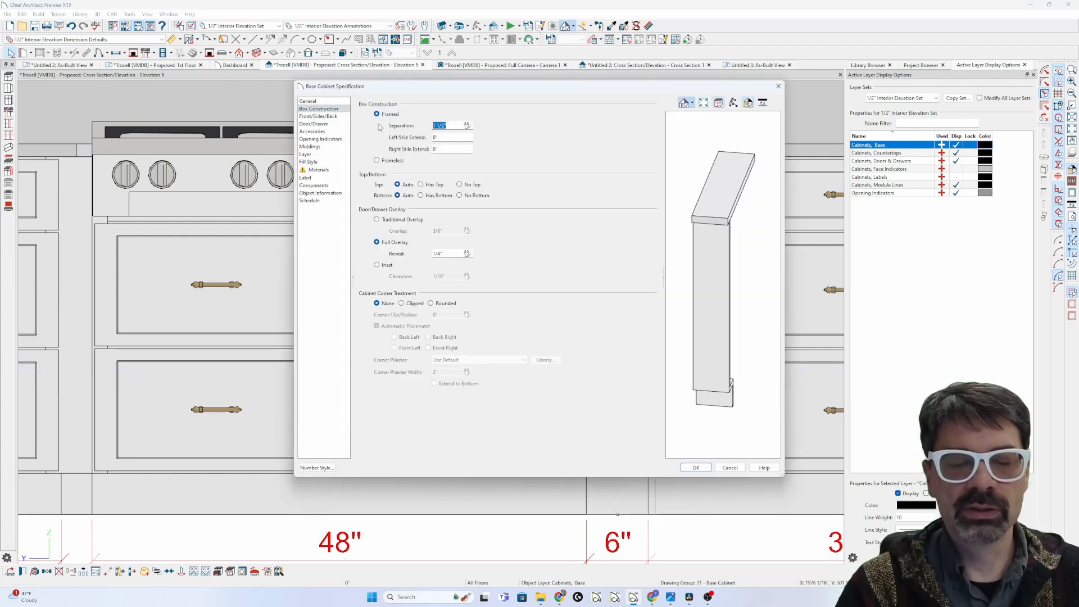
type("3")
key("Return")
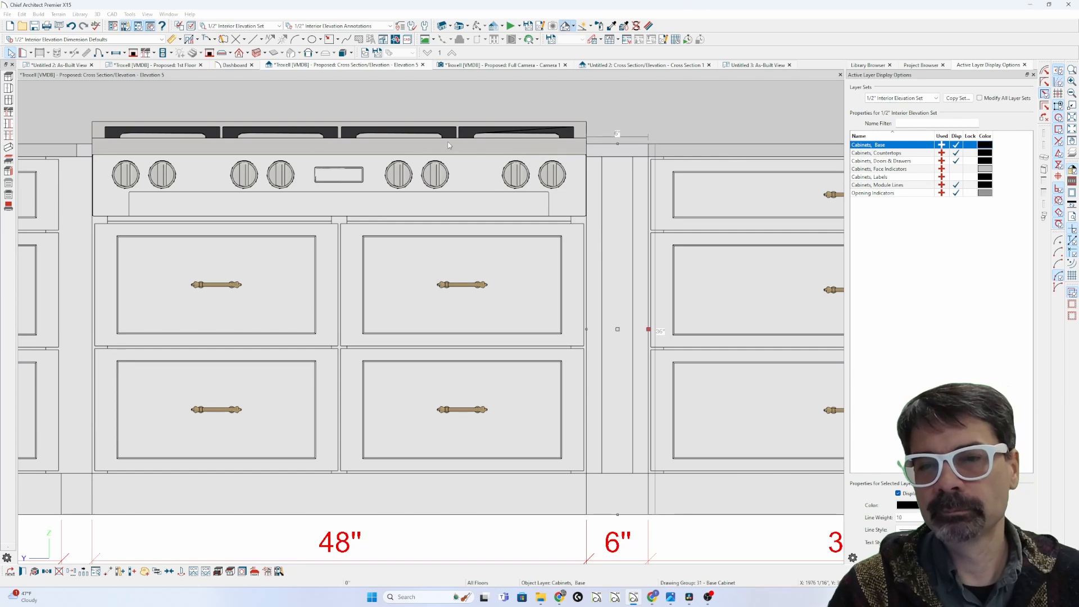
key("Escape")
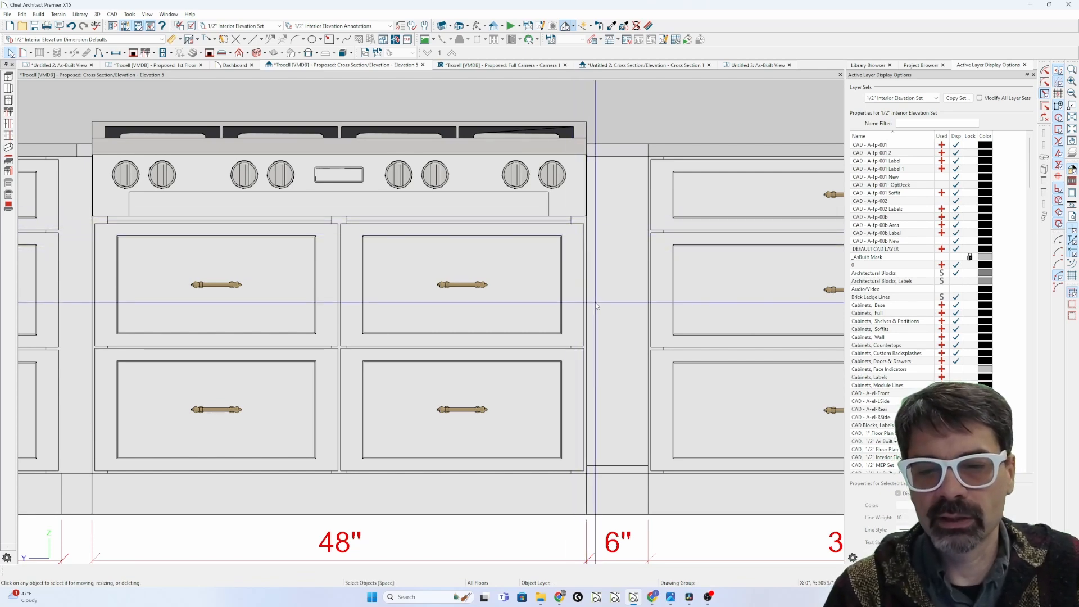
scroll(550, 278, "down", 1)
scroll(550, 279, "down", 1)
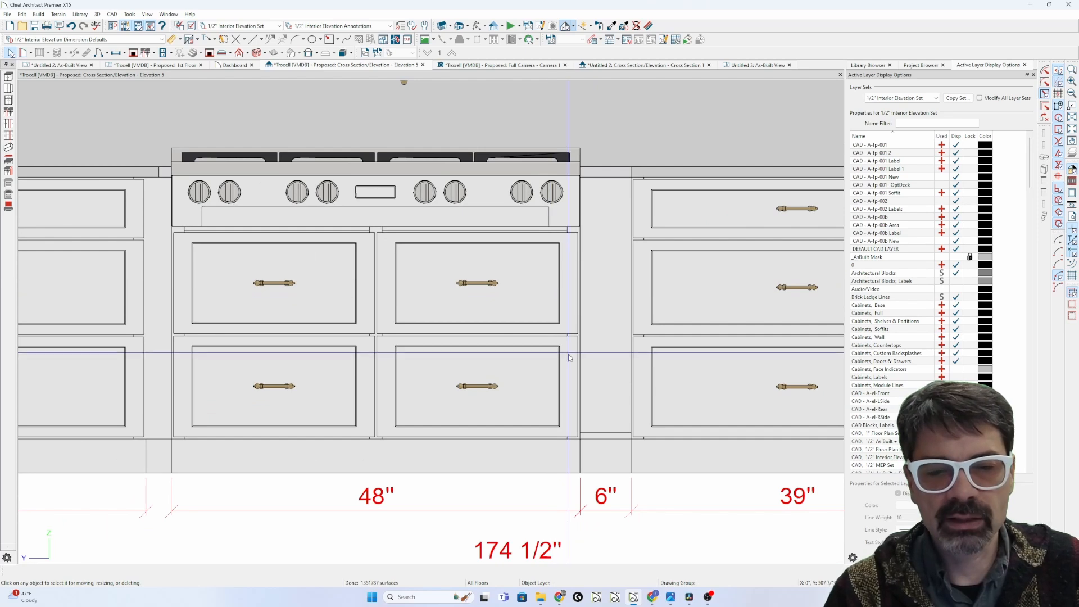
left_click(604, 408)
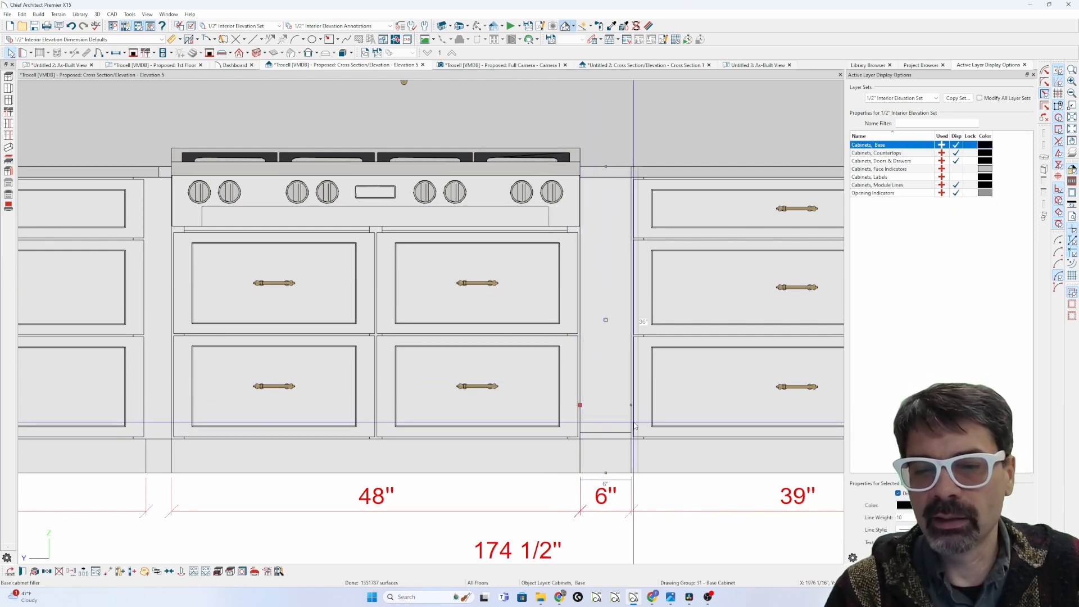
scroll(634, 429, "up", 1)
key("Escape")
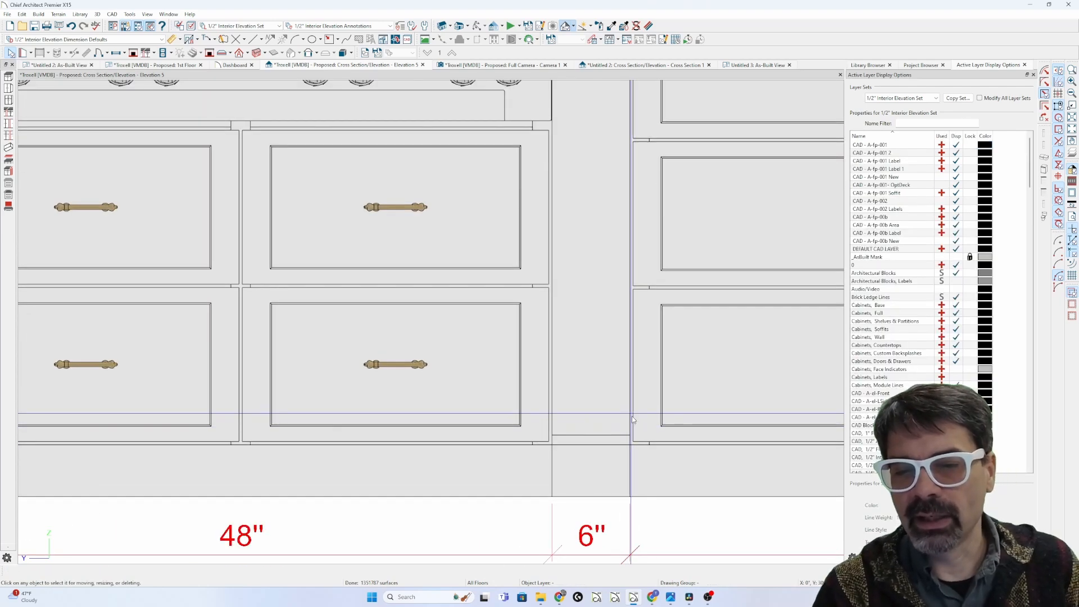
scroll(551, 425, "down", 1)
scroll(551, 425, "up", 2)
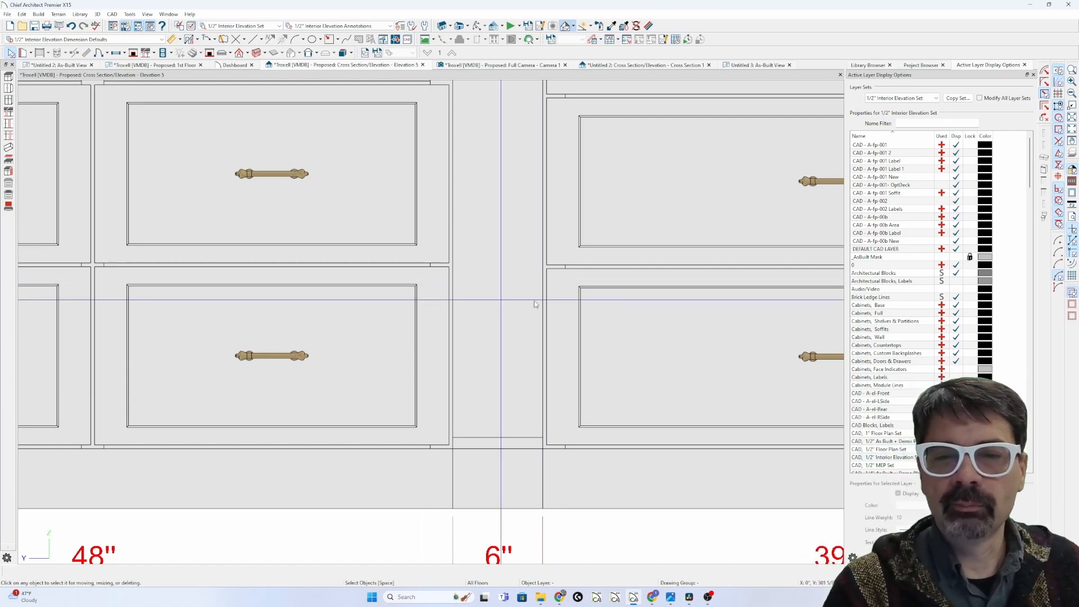
scroll(537, 302, "down", 4)
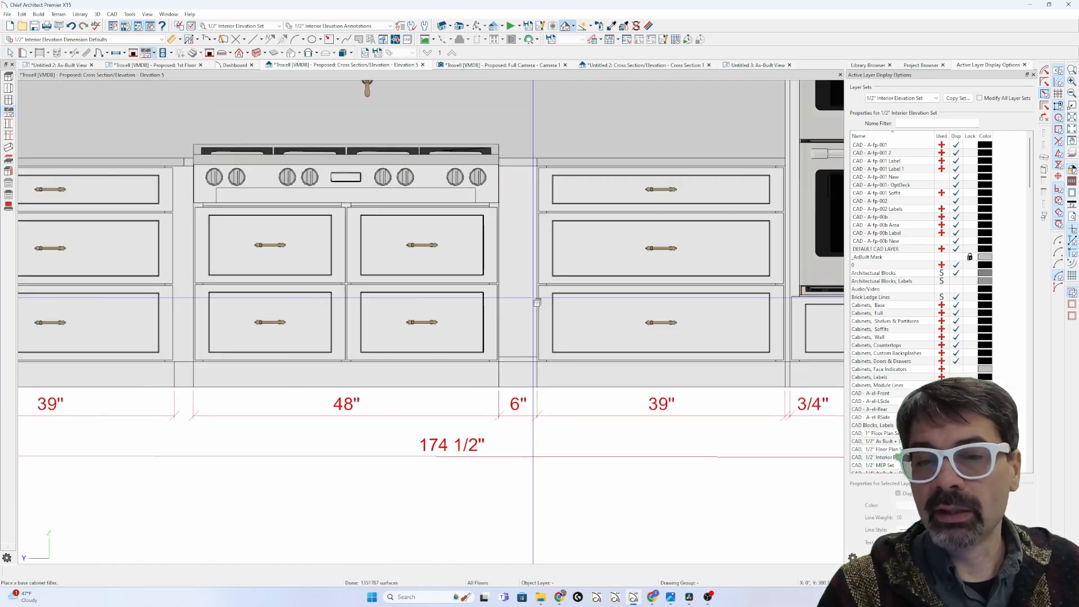
left_click(524, 302)
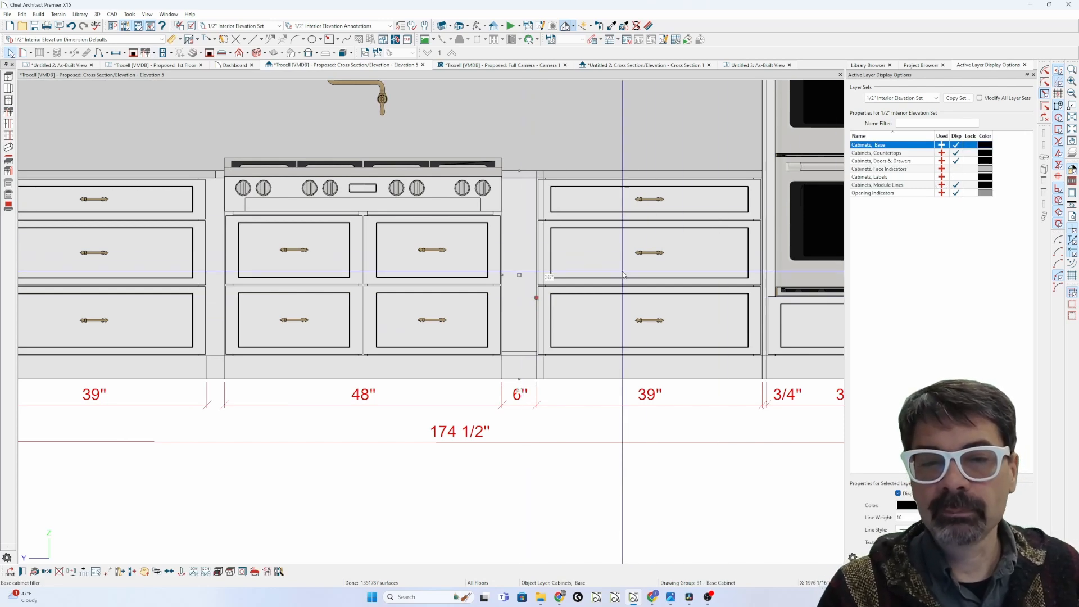
key("Escape")
left_click(522, 281)
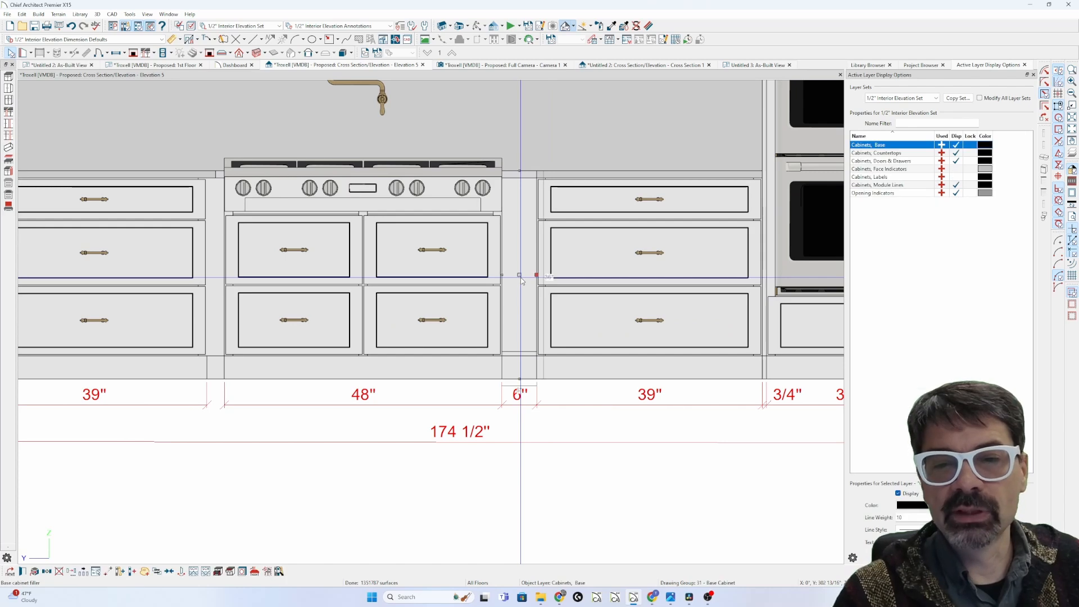
double_click(522, 281)
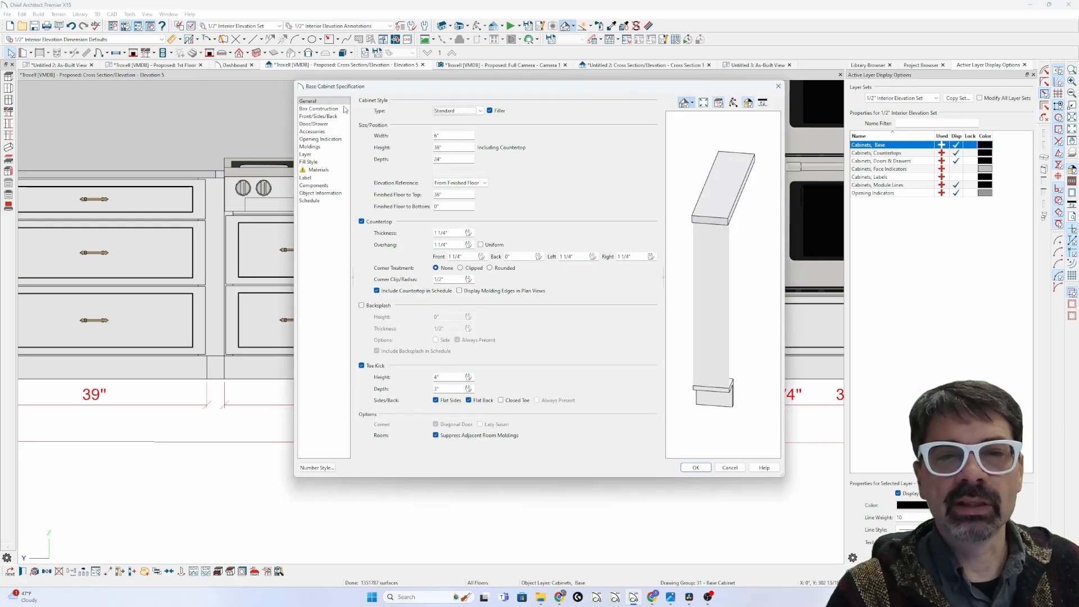
left_click(319, 109)
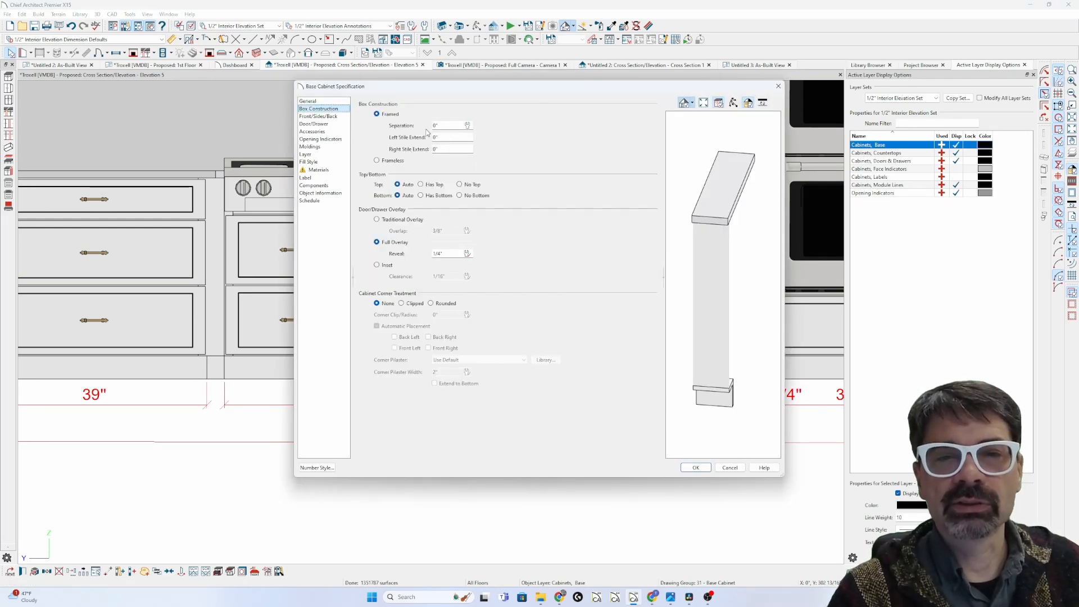
key("Escape")
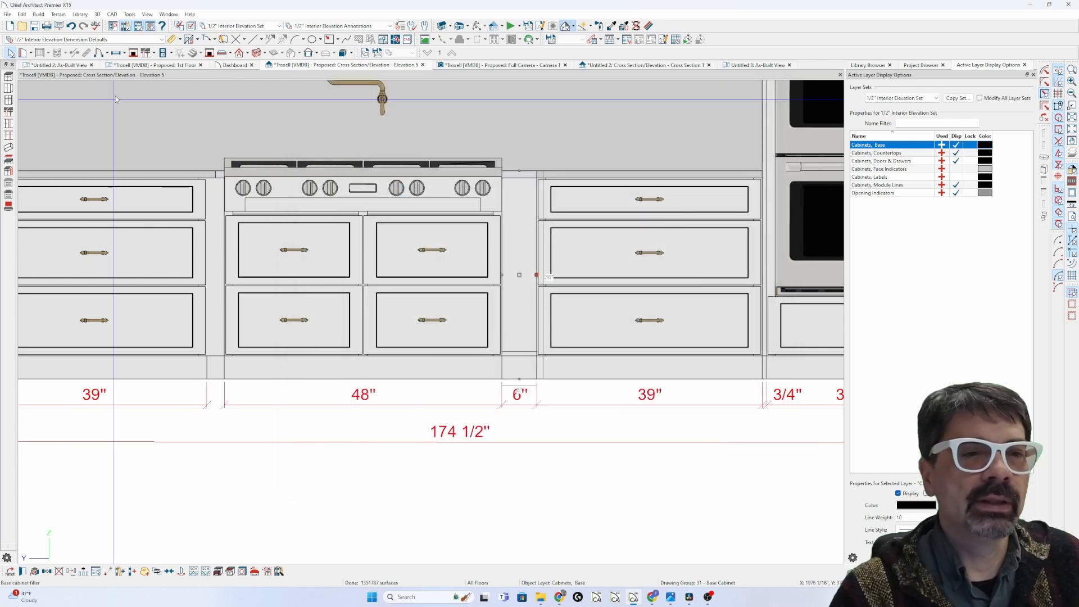
double_click(146, 54)
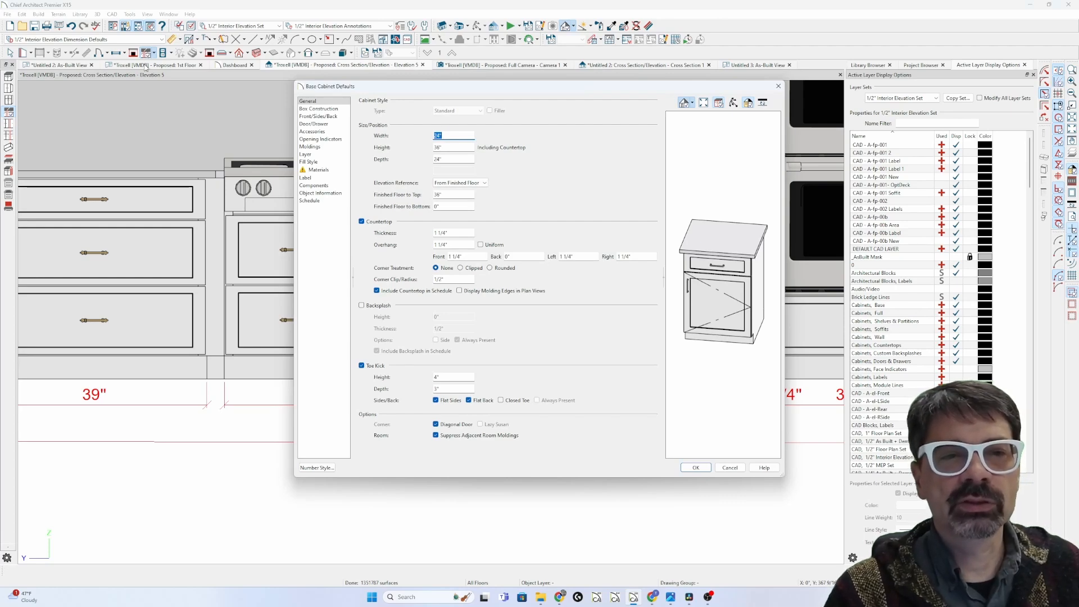
key("Escape")
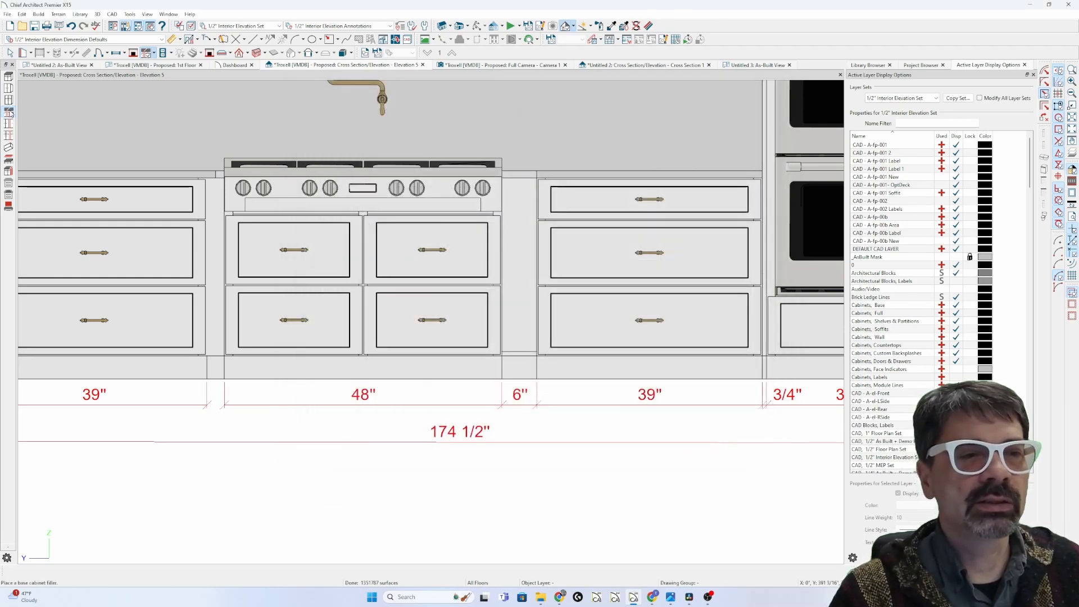
double_click(8, 113)
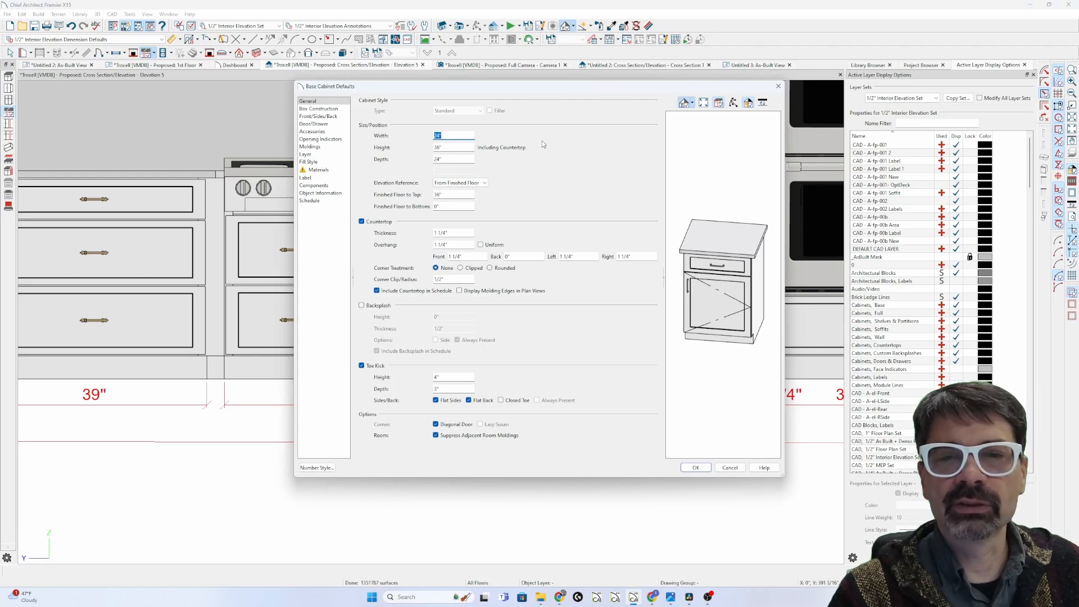
key("Escape")
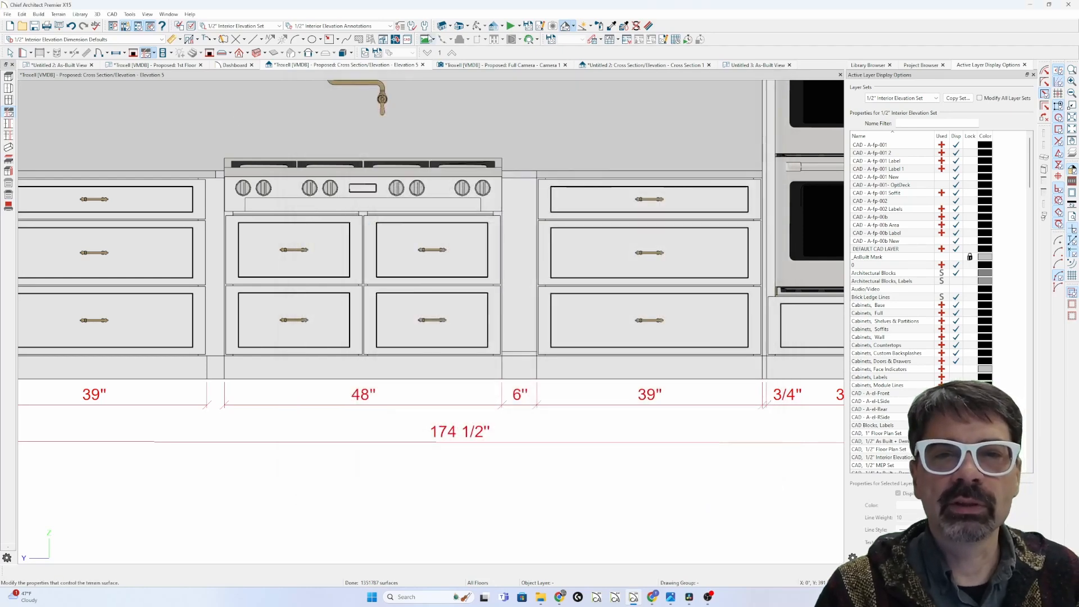
left_click(424, 26)
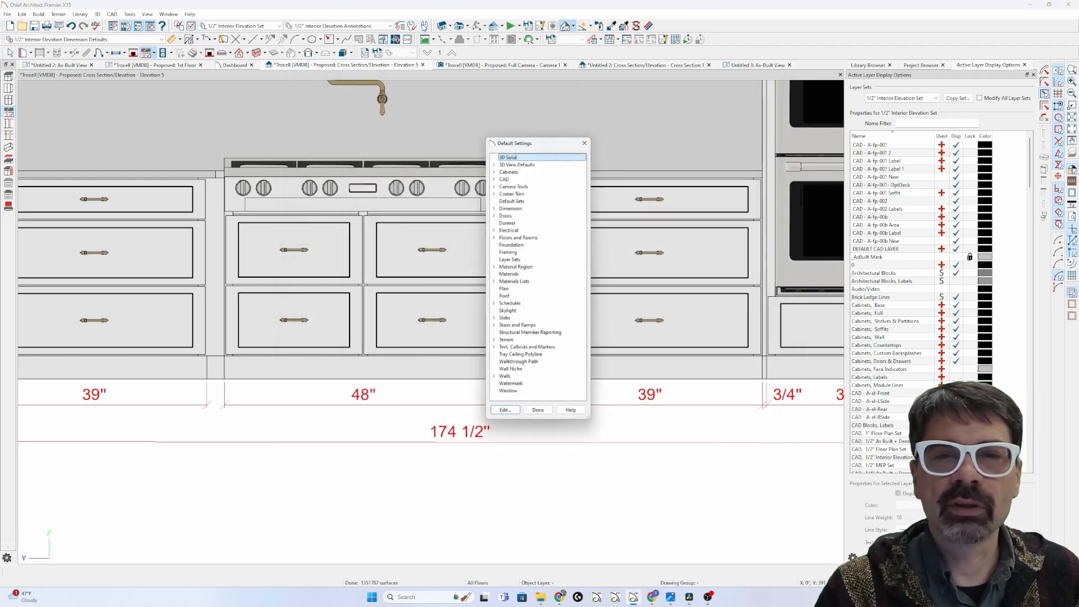
left_click(493, 168)
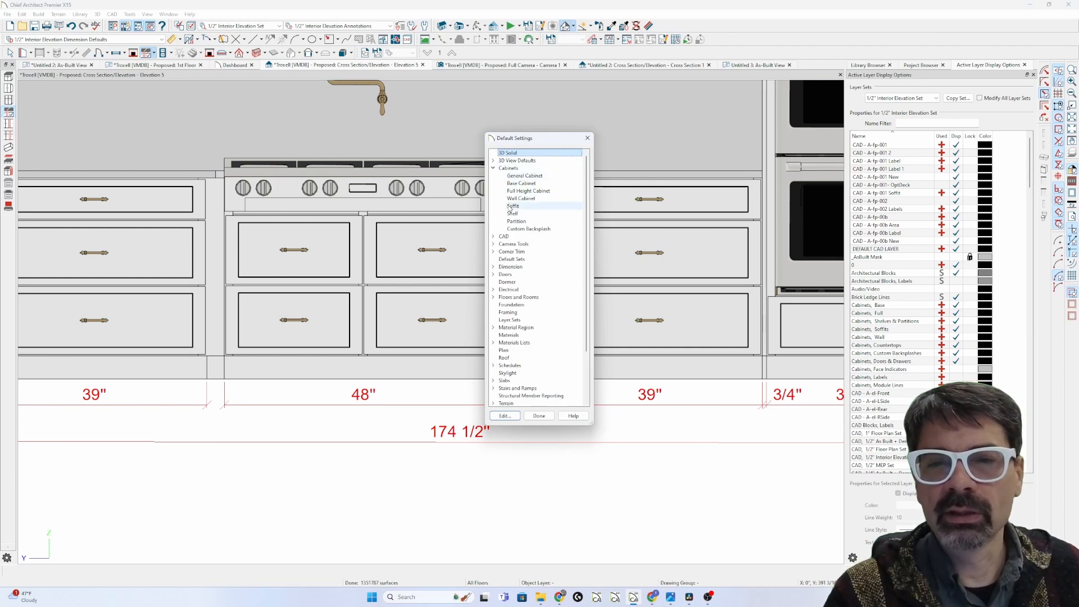
double_click(526, 176)
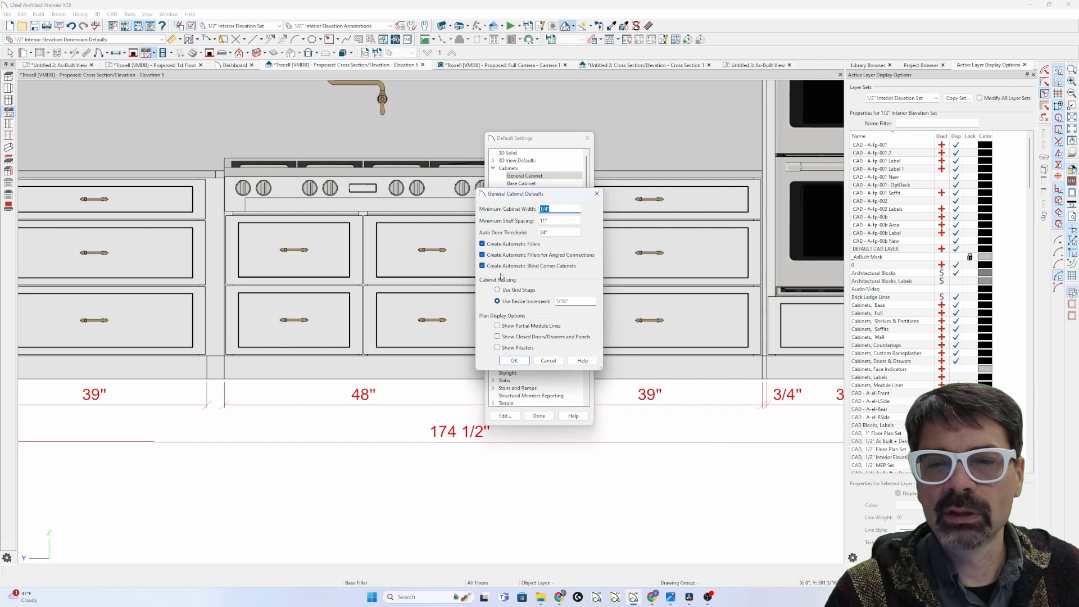
key("Escape")
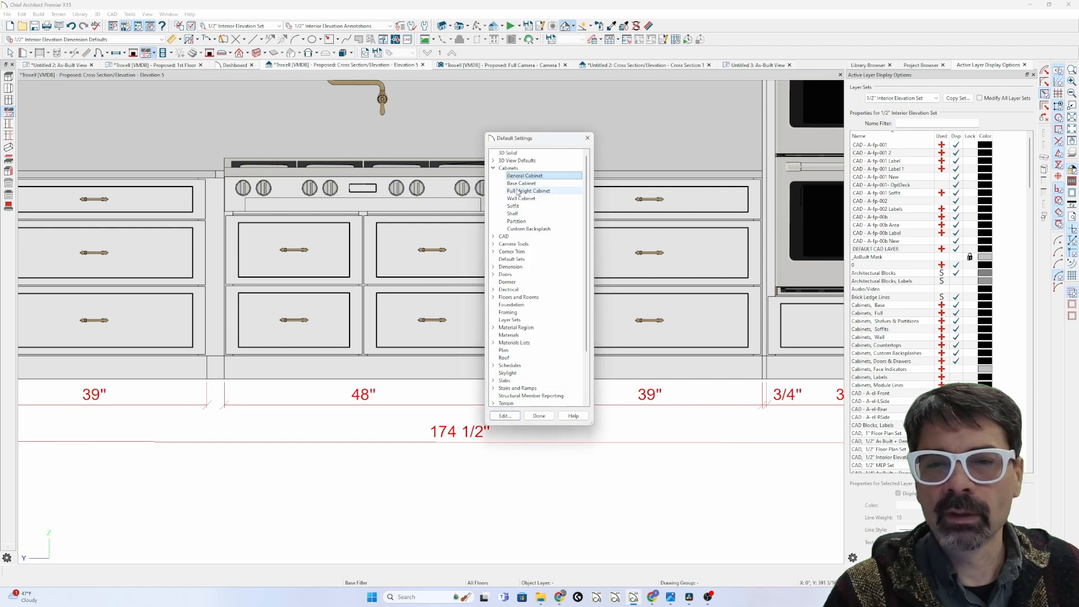
double_click(518, 184)
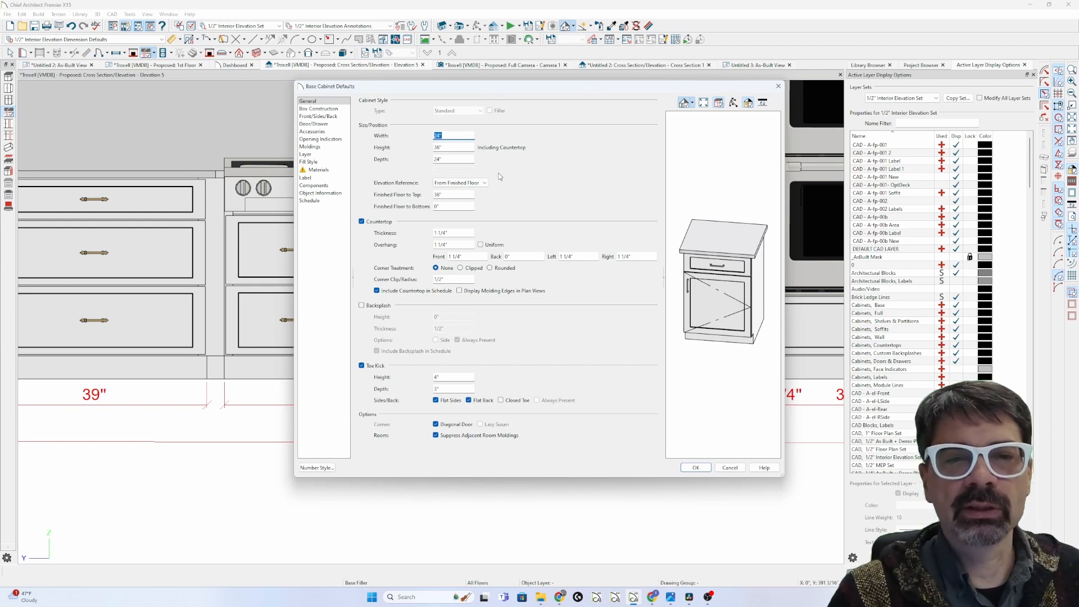
key("Escape")
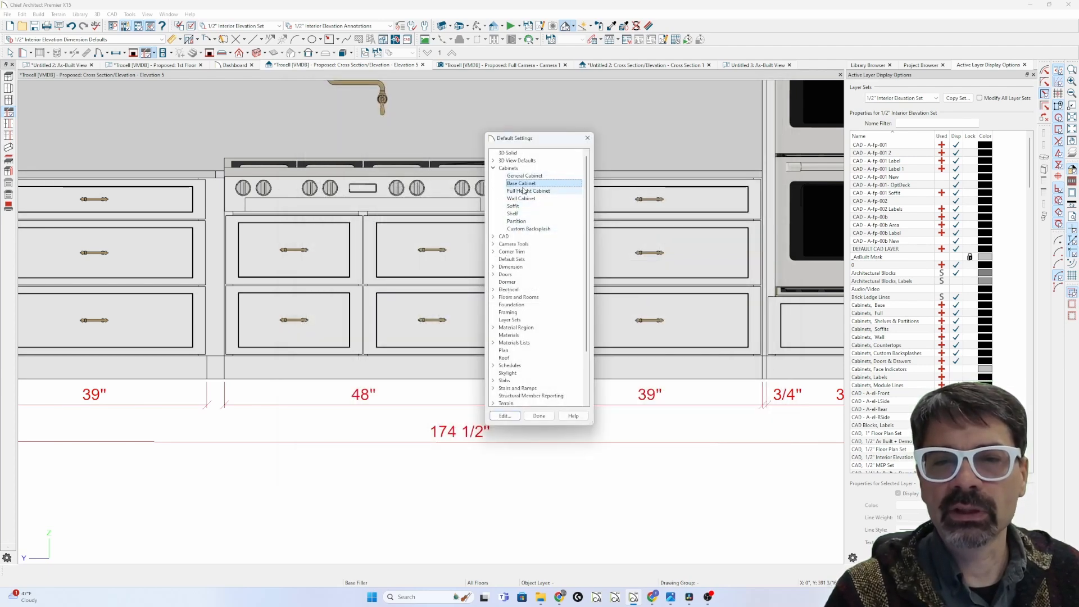
key("Escape")
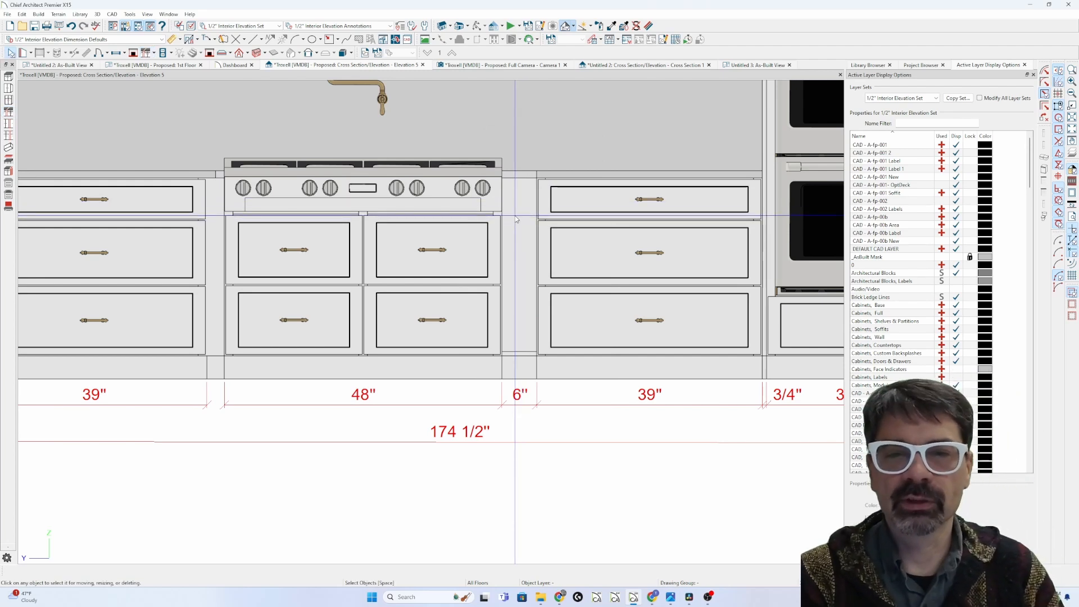
Step: Check the 6" filler's Box Construction and General settings: 6" wide, 36" high, 24" deep
left_click(516, 219)
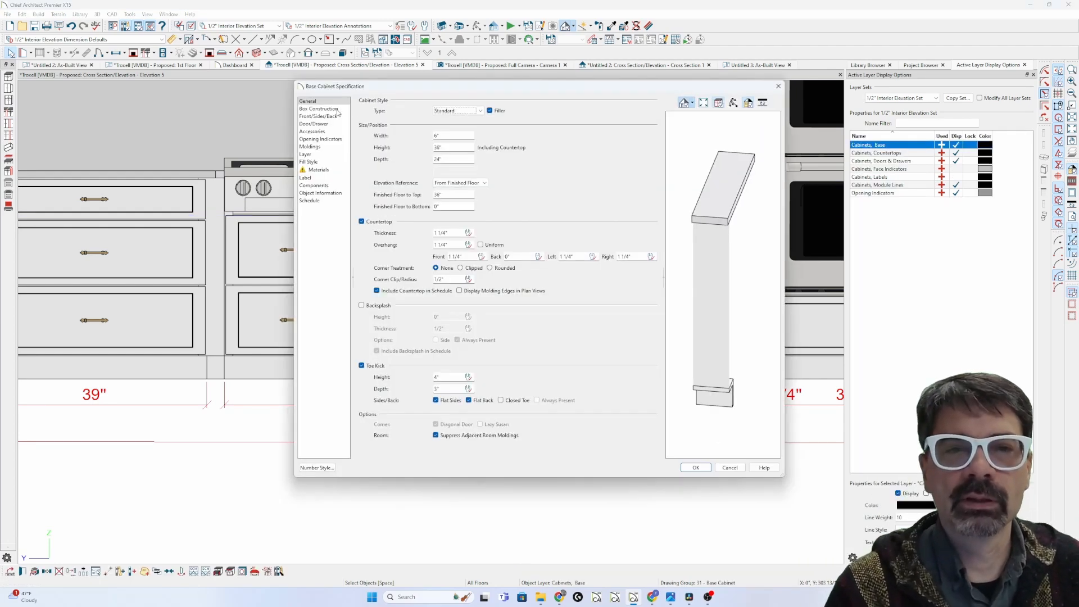
left_click(320, 108)
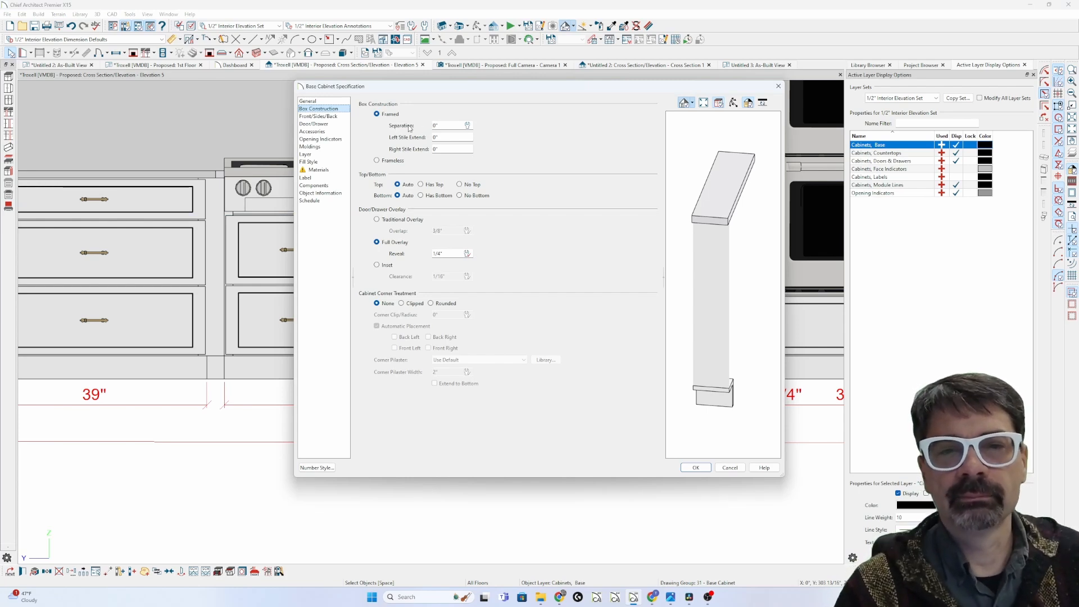
left_click(331, 102)
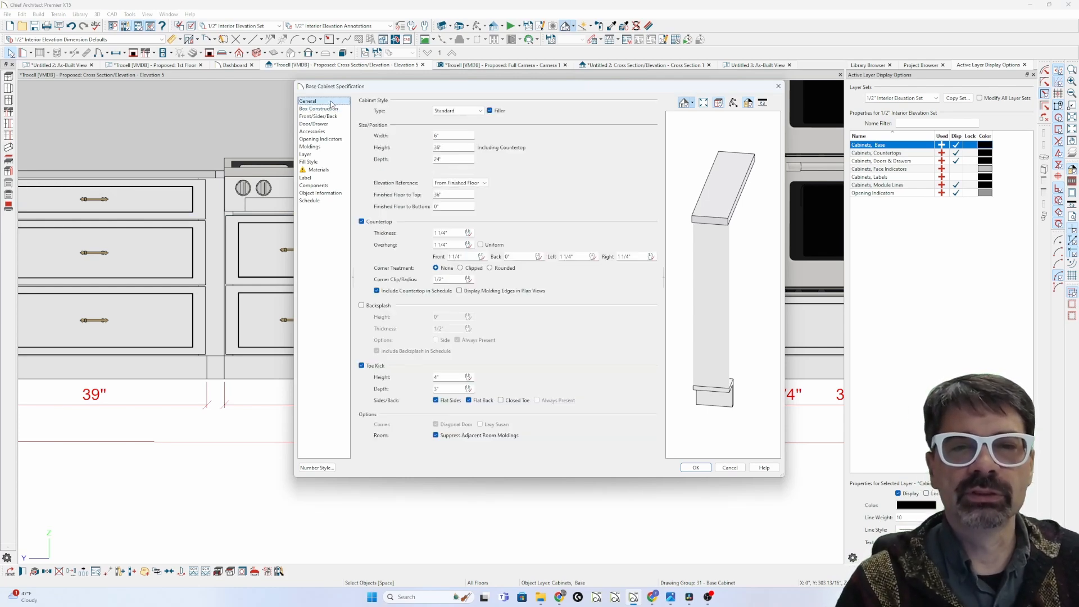